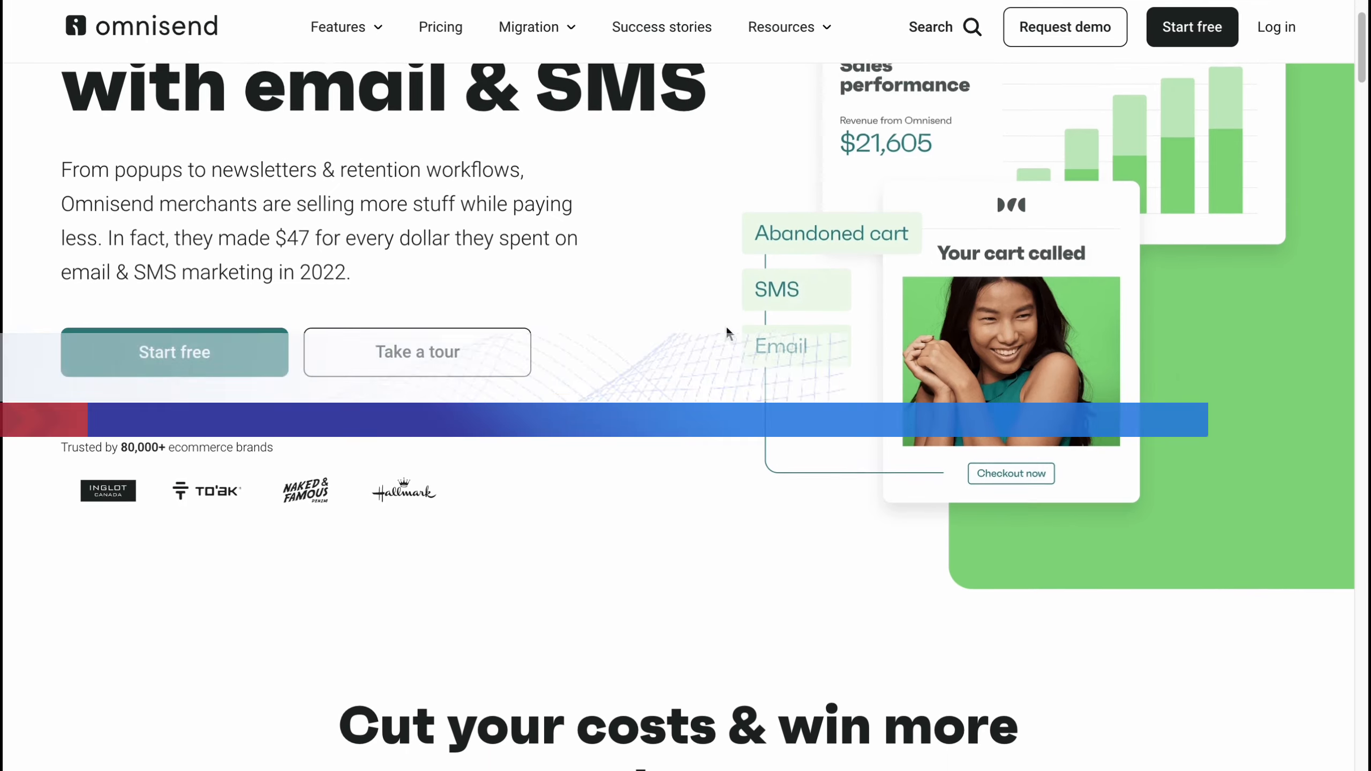
# Start a free account from the Omnisend home page
pyautogui.scroll(6, 721, 313)
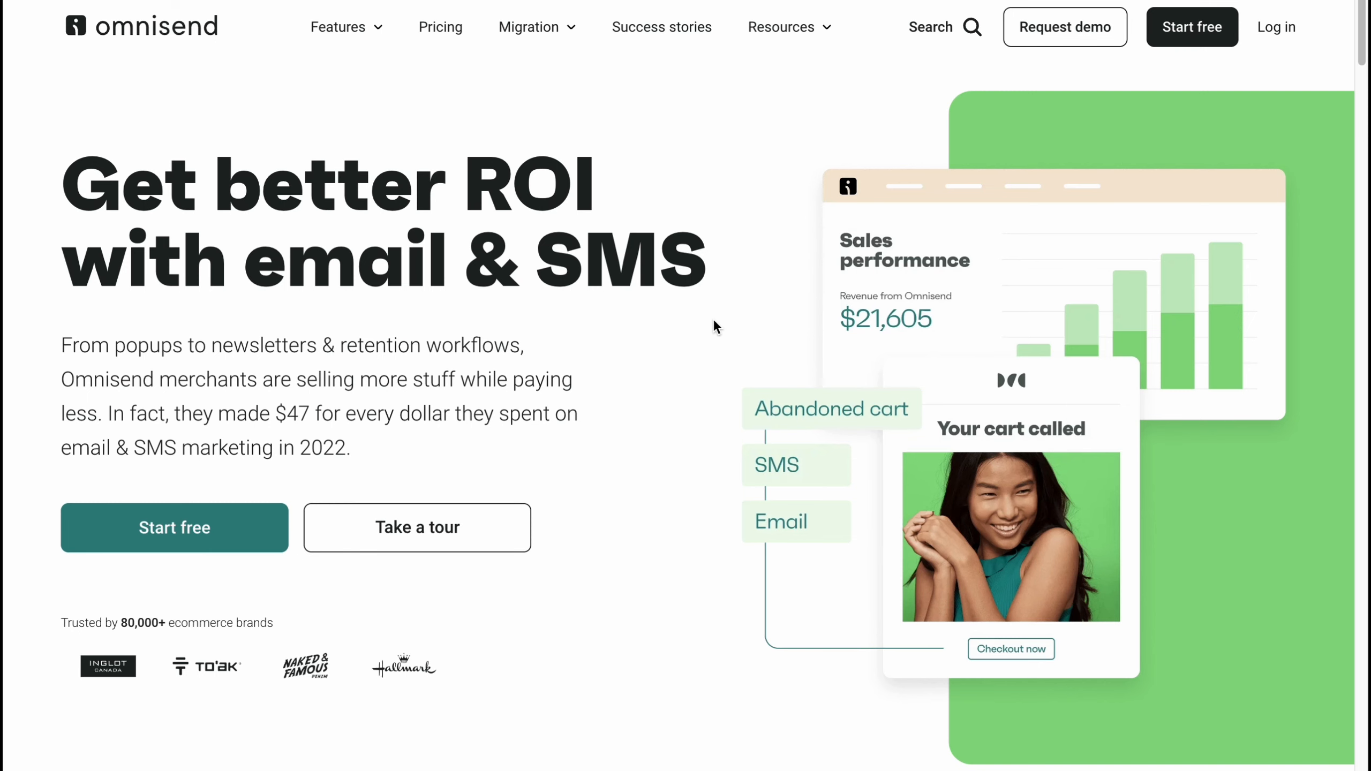
pyautogui.scroll(-1, 712, 319)
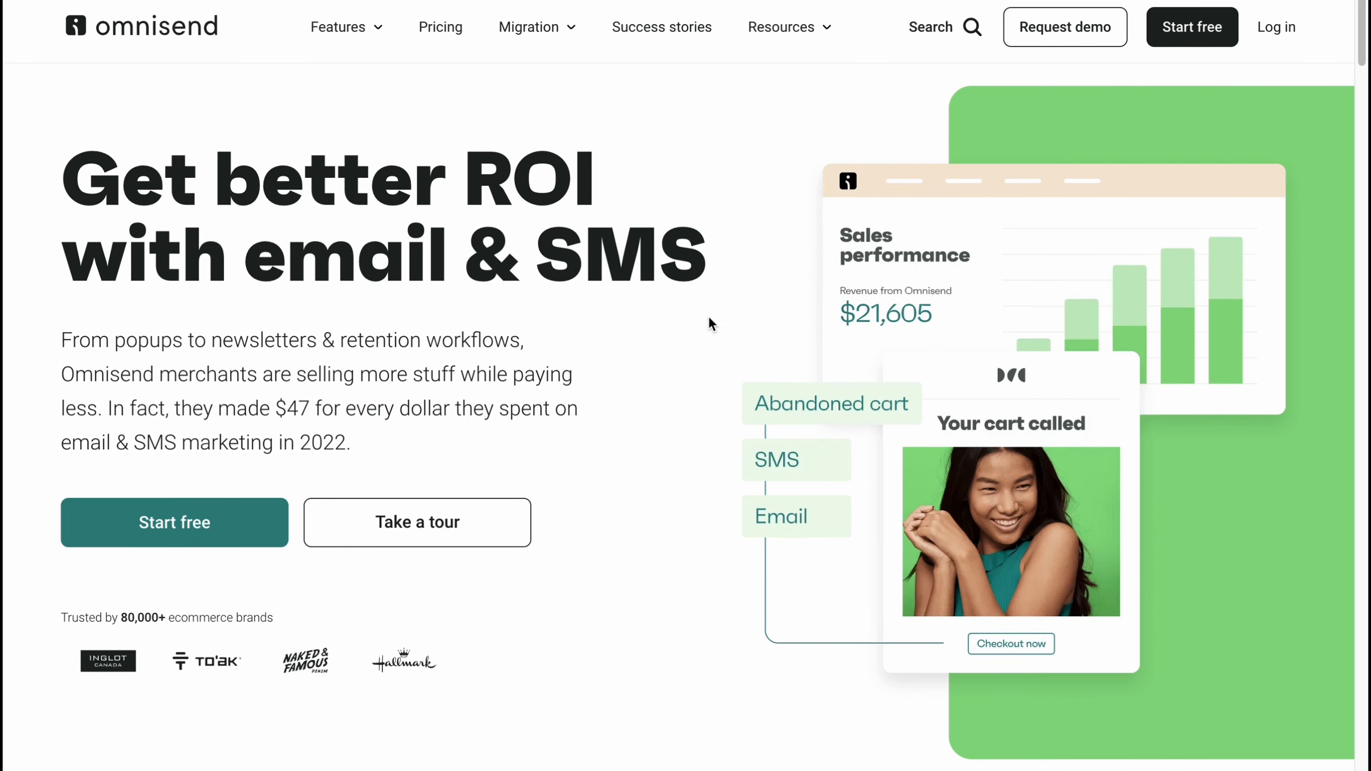
pyautogui.click(172, 530)
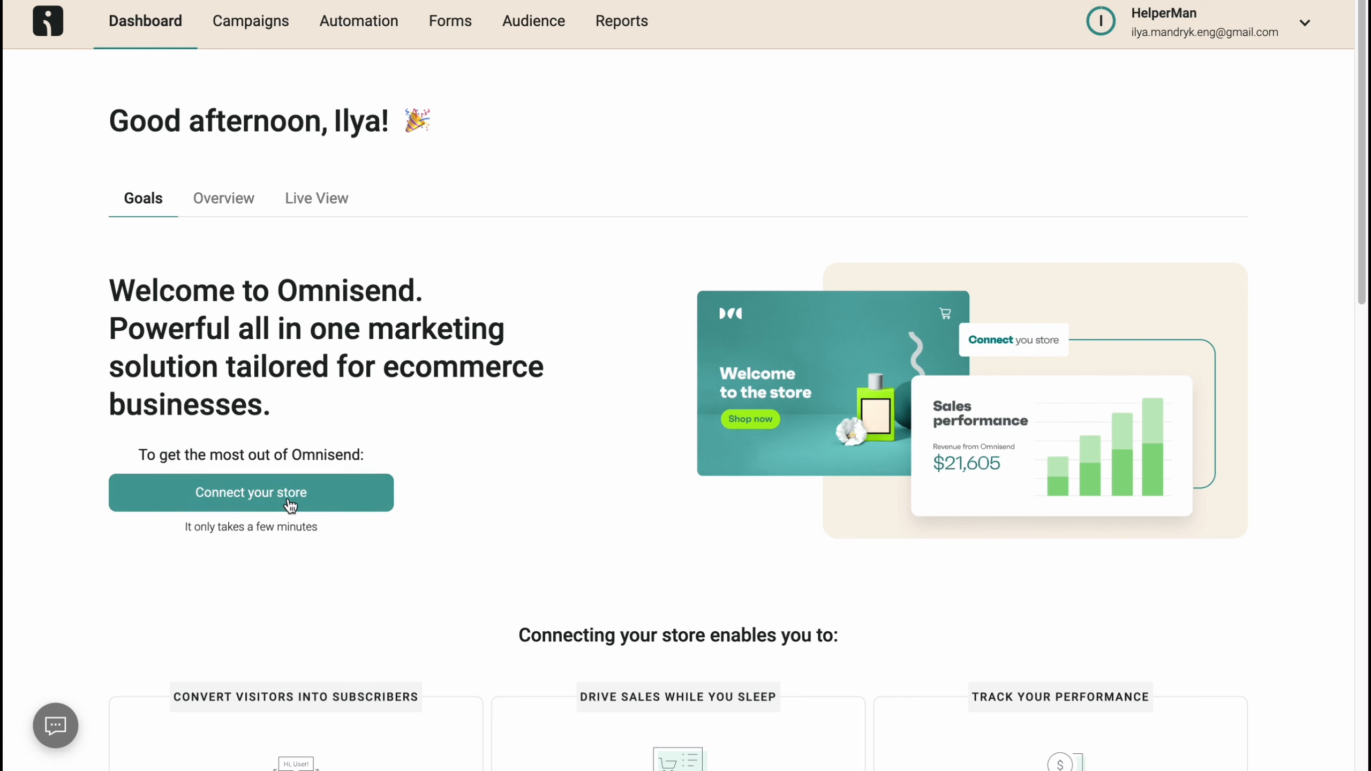
# Look through the dashboard's Goals page, covering the benefits of connecting a store and the supported integrations
pyautogui.scroll(-2, 247, 432)
pyautogui.scroll(-6, 244, 418)
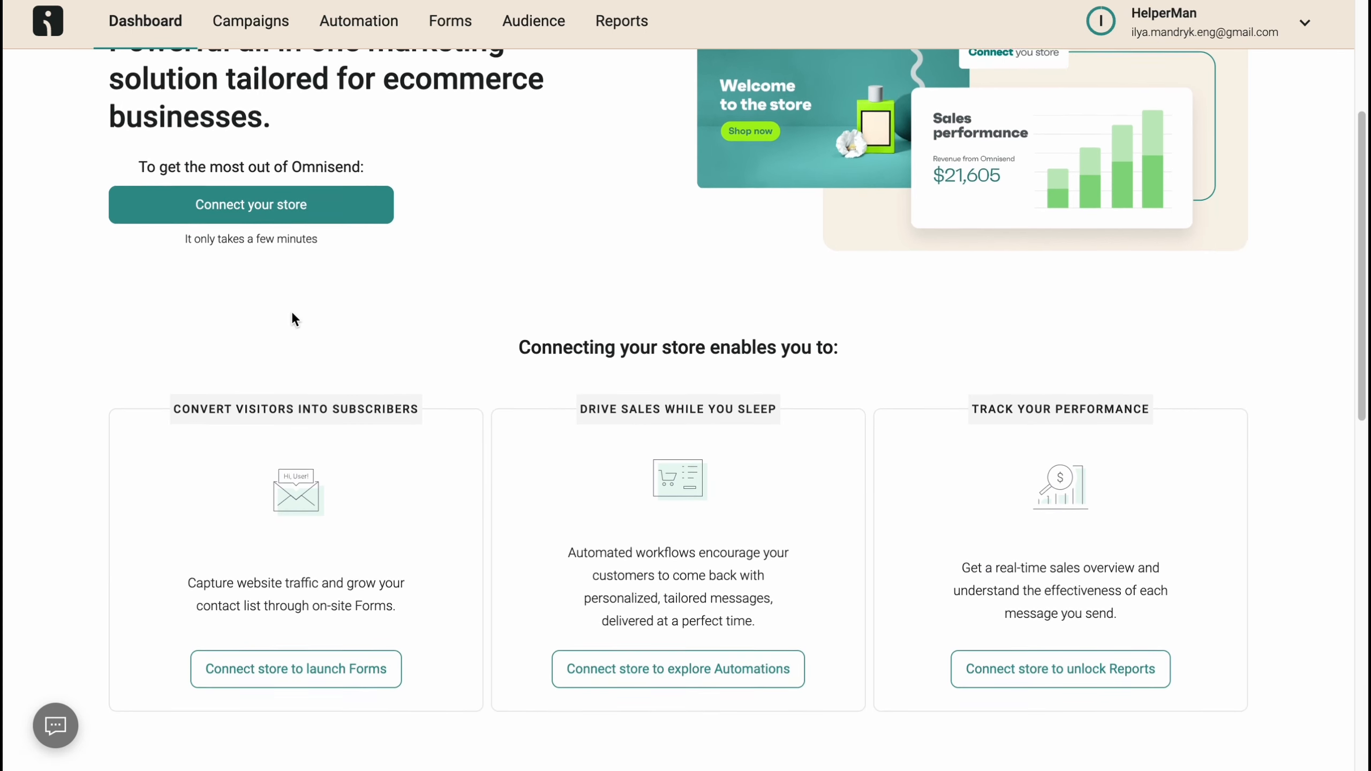
pyautogui.scroll(-2, 297, 315)
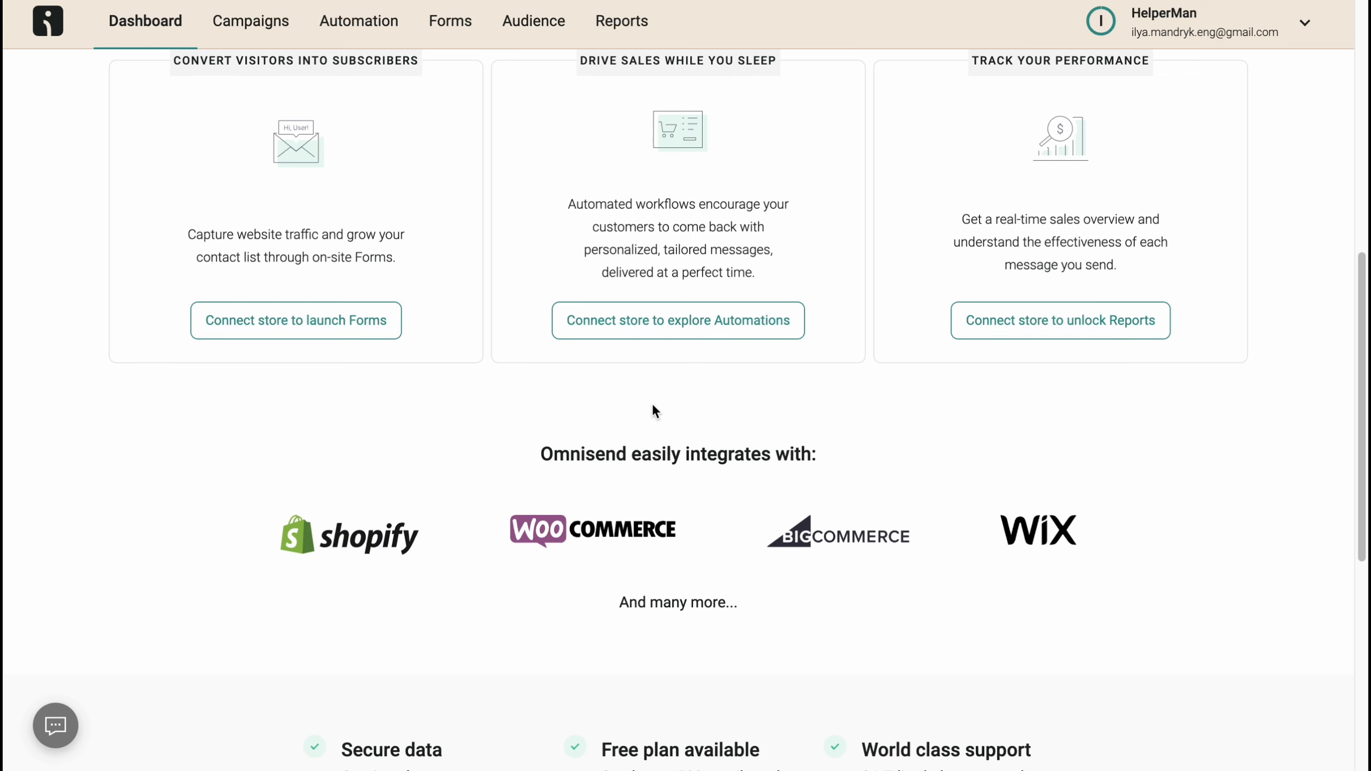
pyautogui.scroll(10, 650, 402)
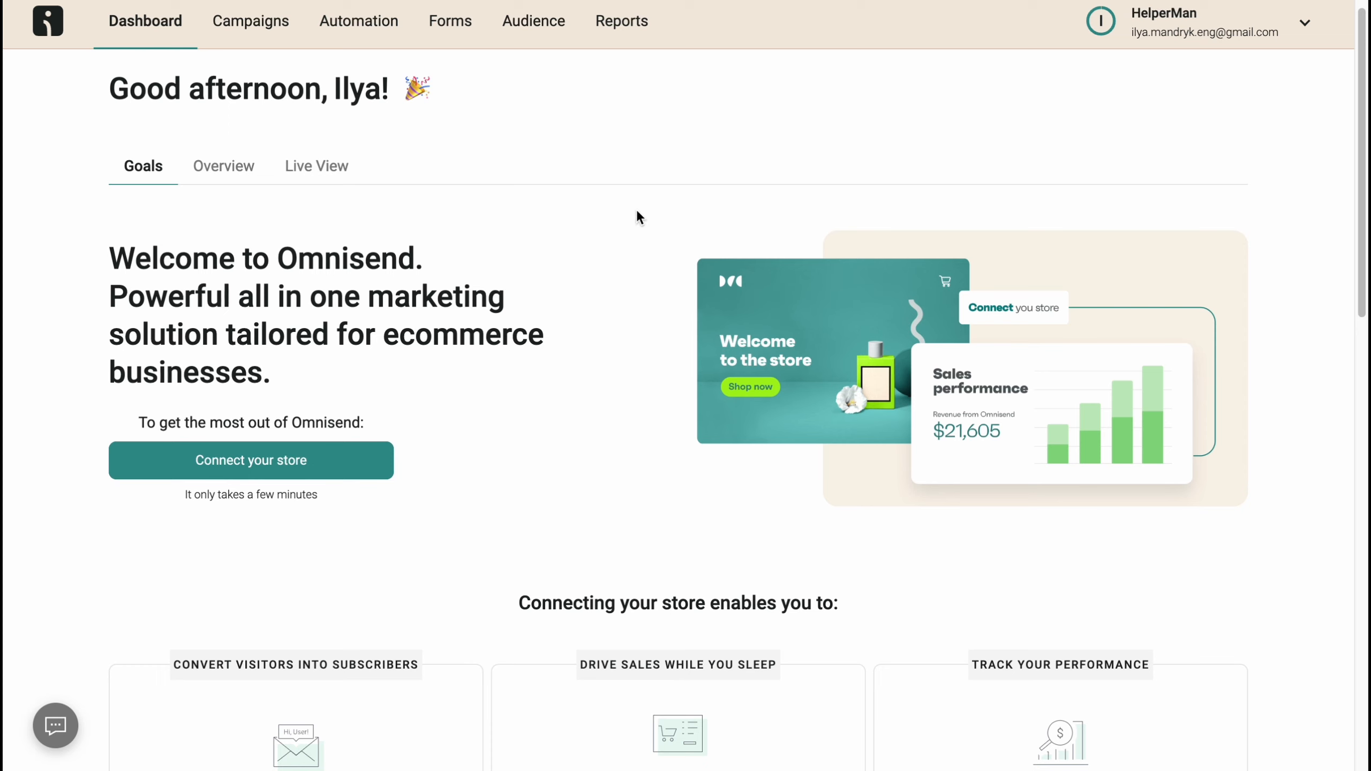
# Open the page for connecting a store and review the e-commerce platforms offered
pyautogui.click(238, 467)
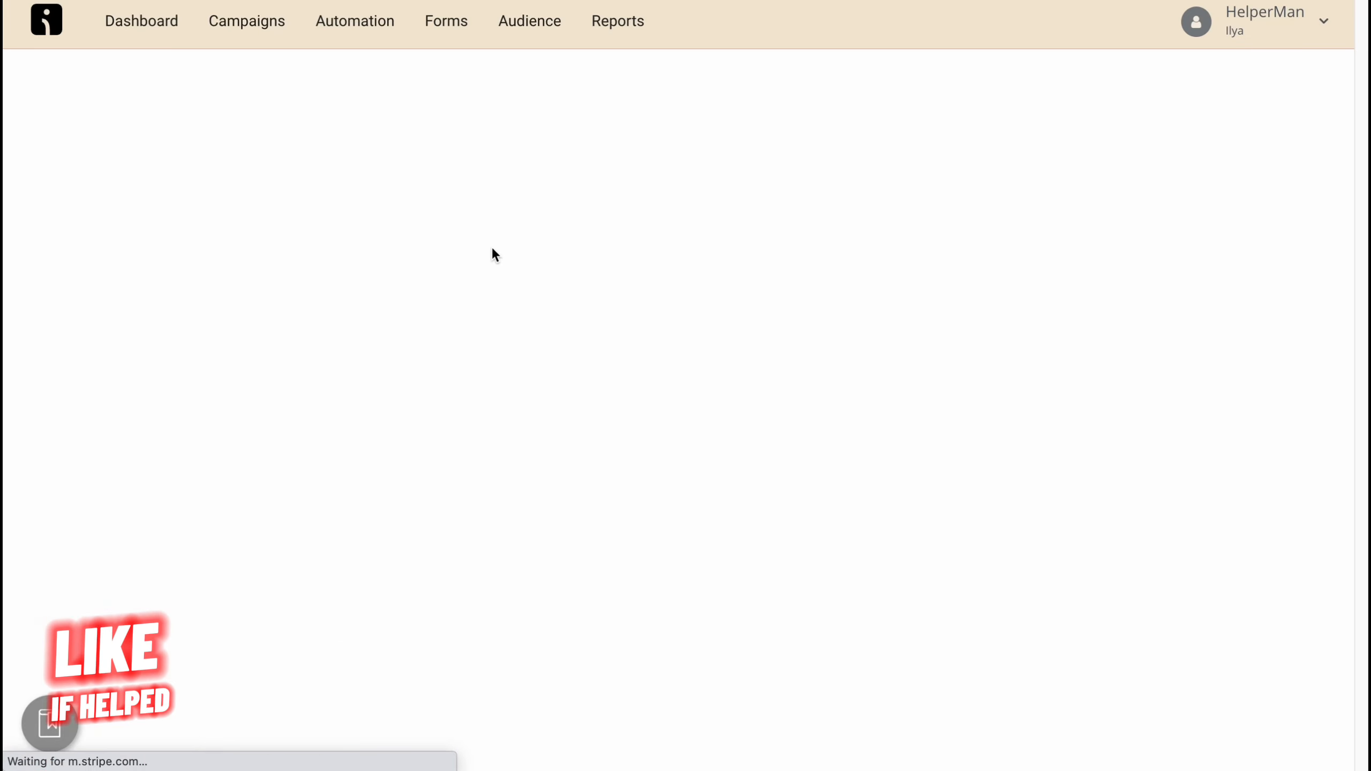
pyautogui.scroll(-3, 596, 346)
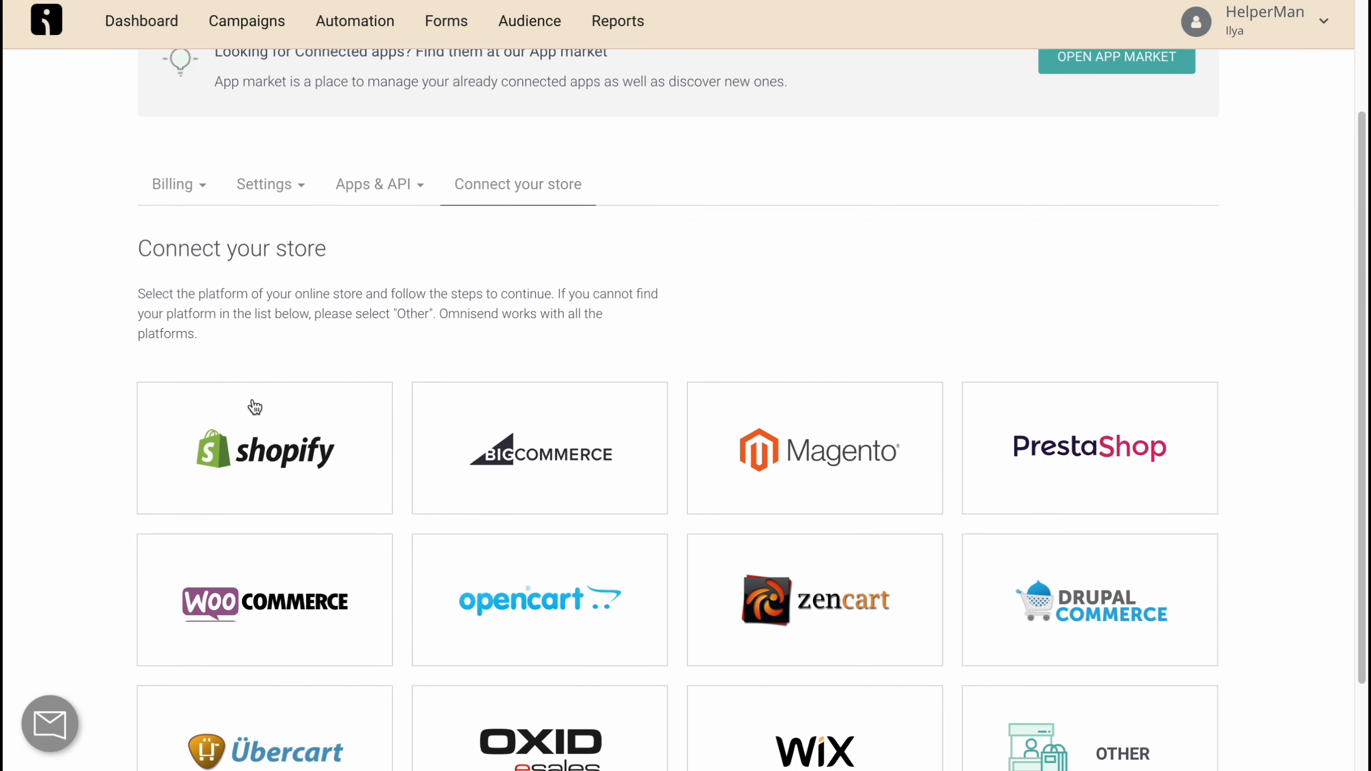
pyautogui.scroll(-2, 658, 402)
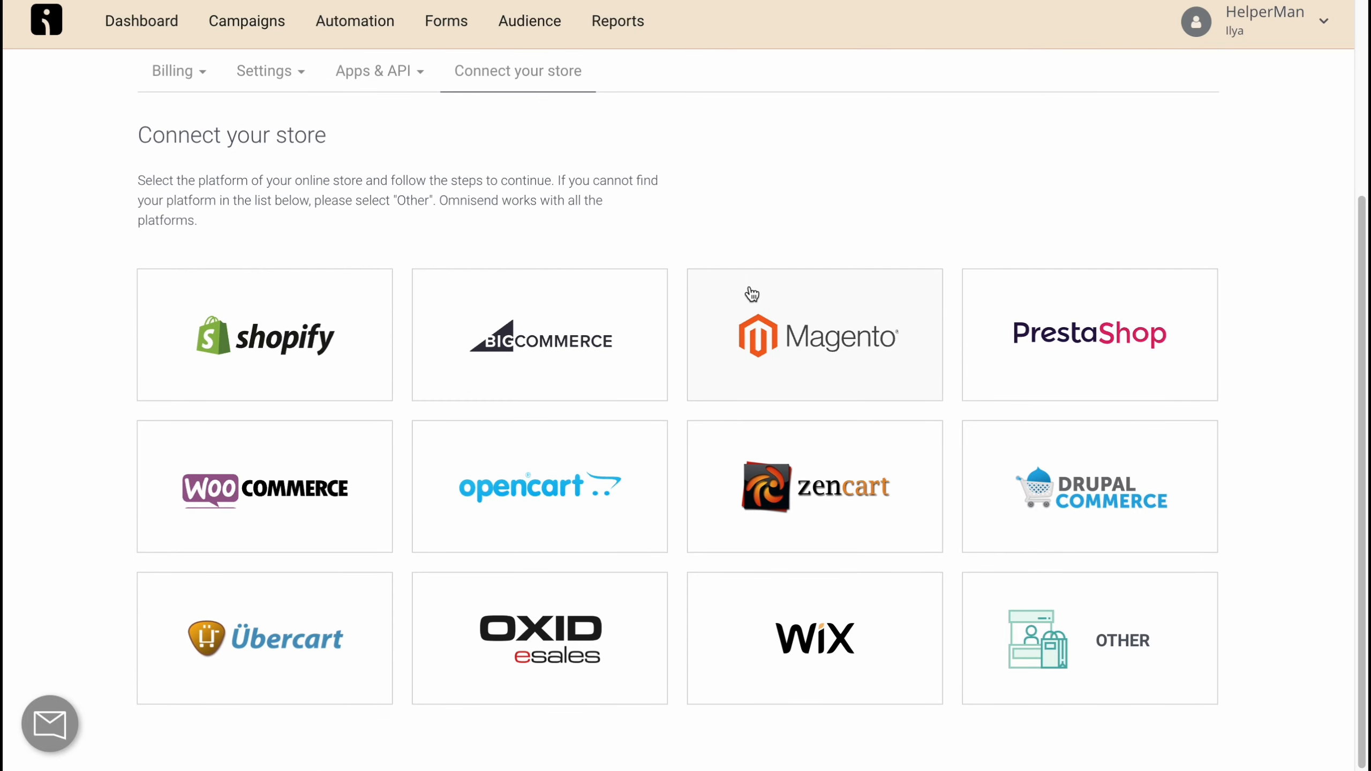
pyautogui.scroll(3, 748, 283)
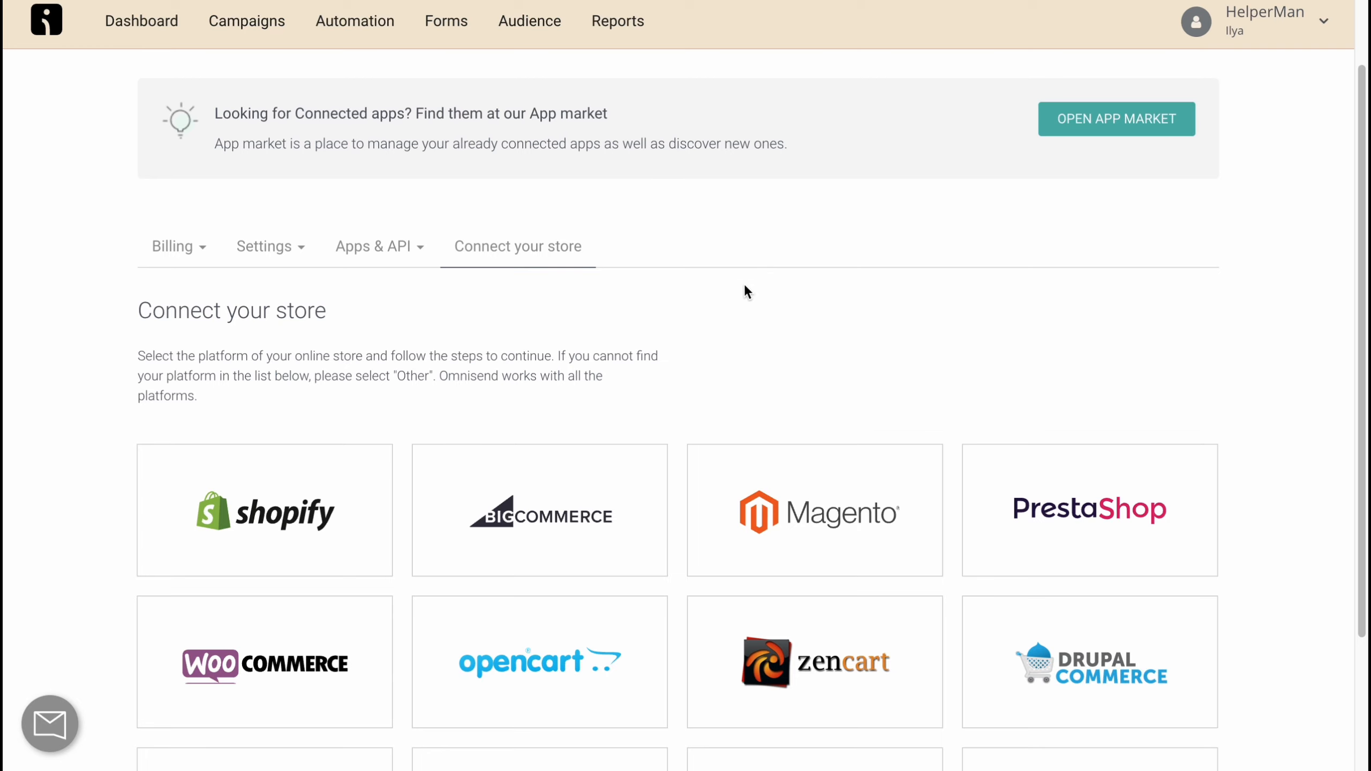
pyautogui.scroll(2, 746, 285)
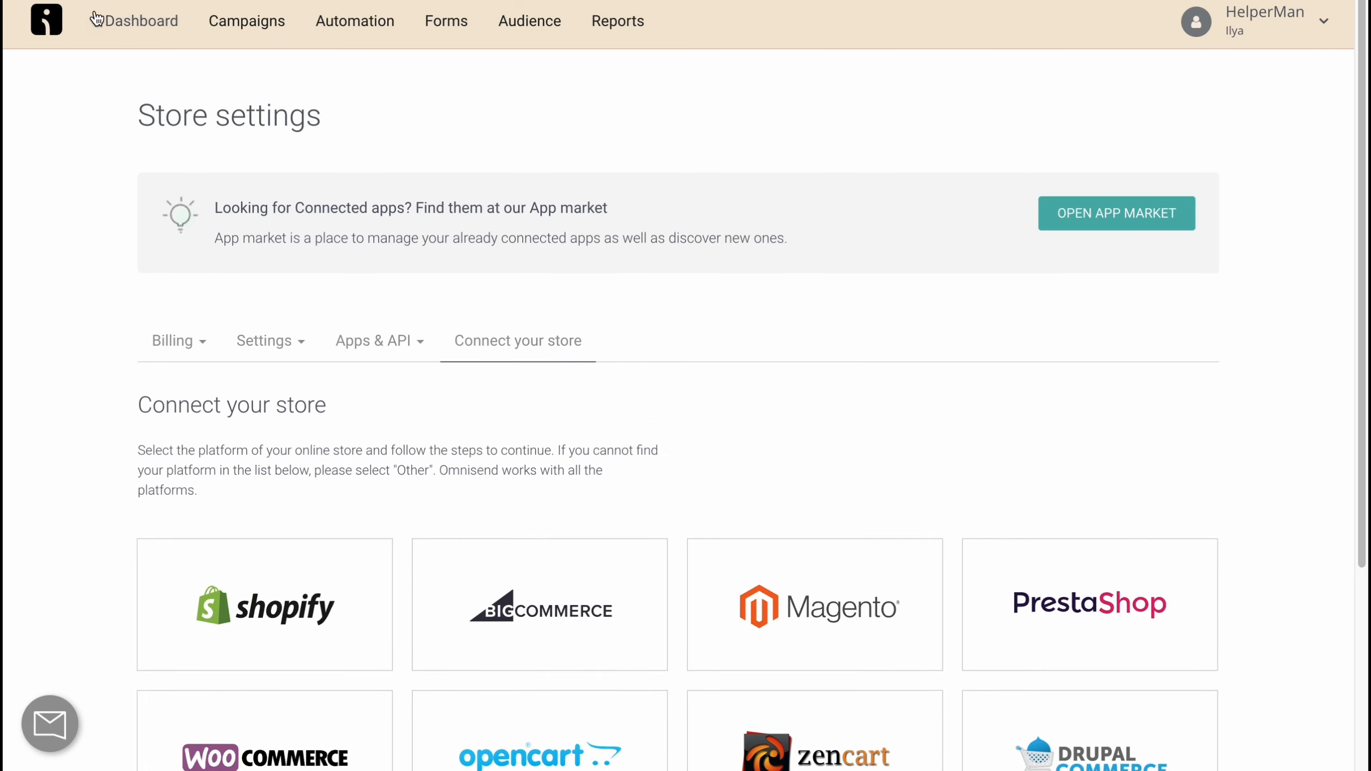
# Look at the introductory pages of the Campaigns, Automation and Forms sections
pyautogui.click(266, 30)
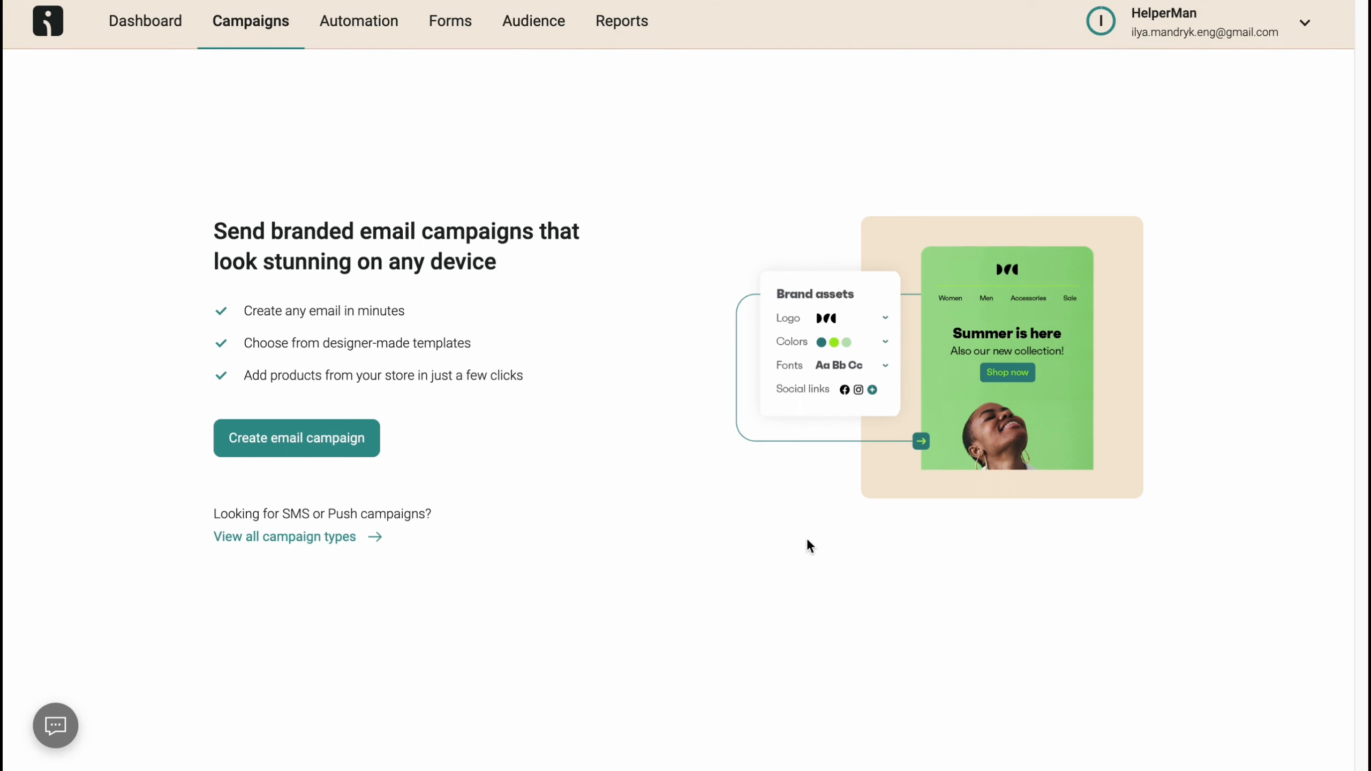
pyautogui.click(381, 37)
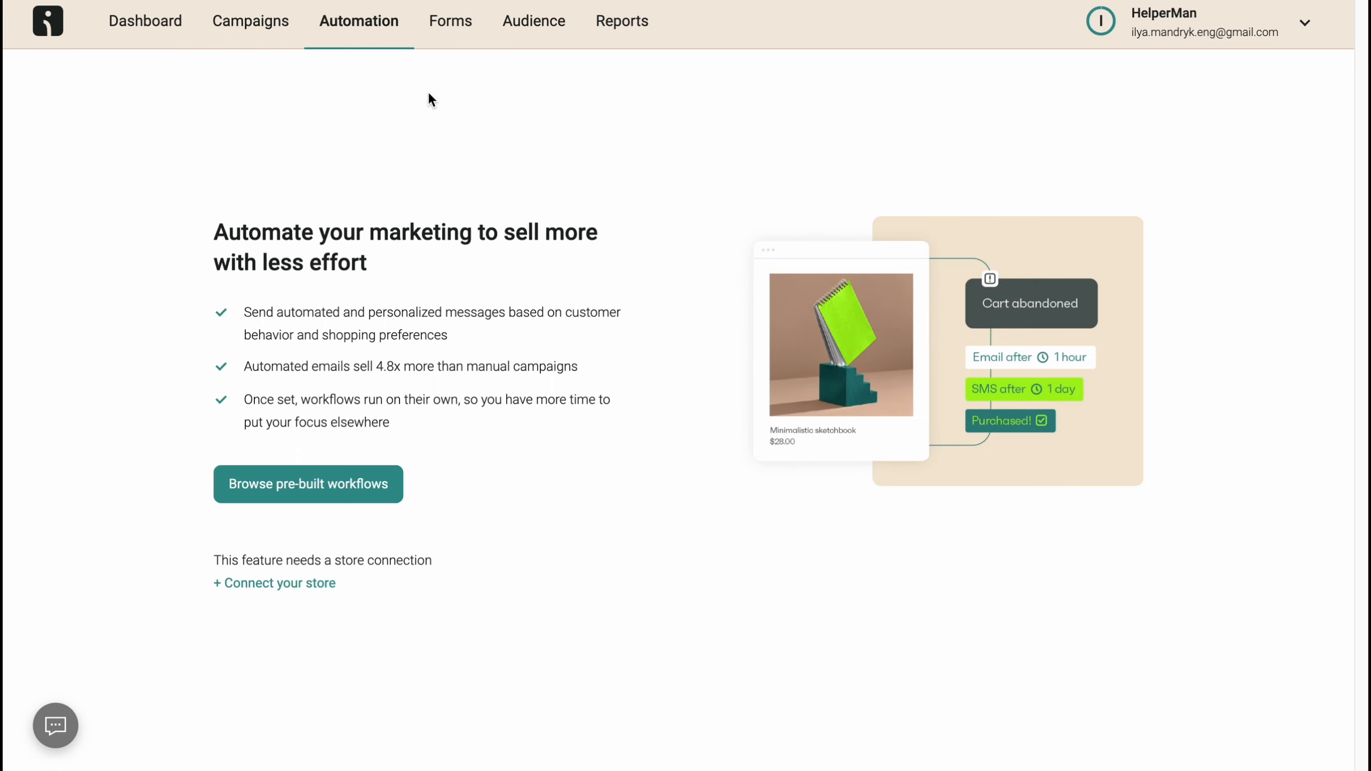
pyautogui.moveTo(214, 233); pyautogui.dragTo(397, 270)
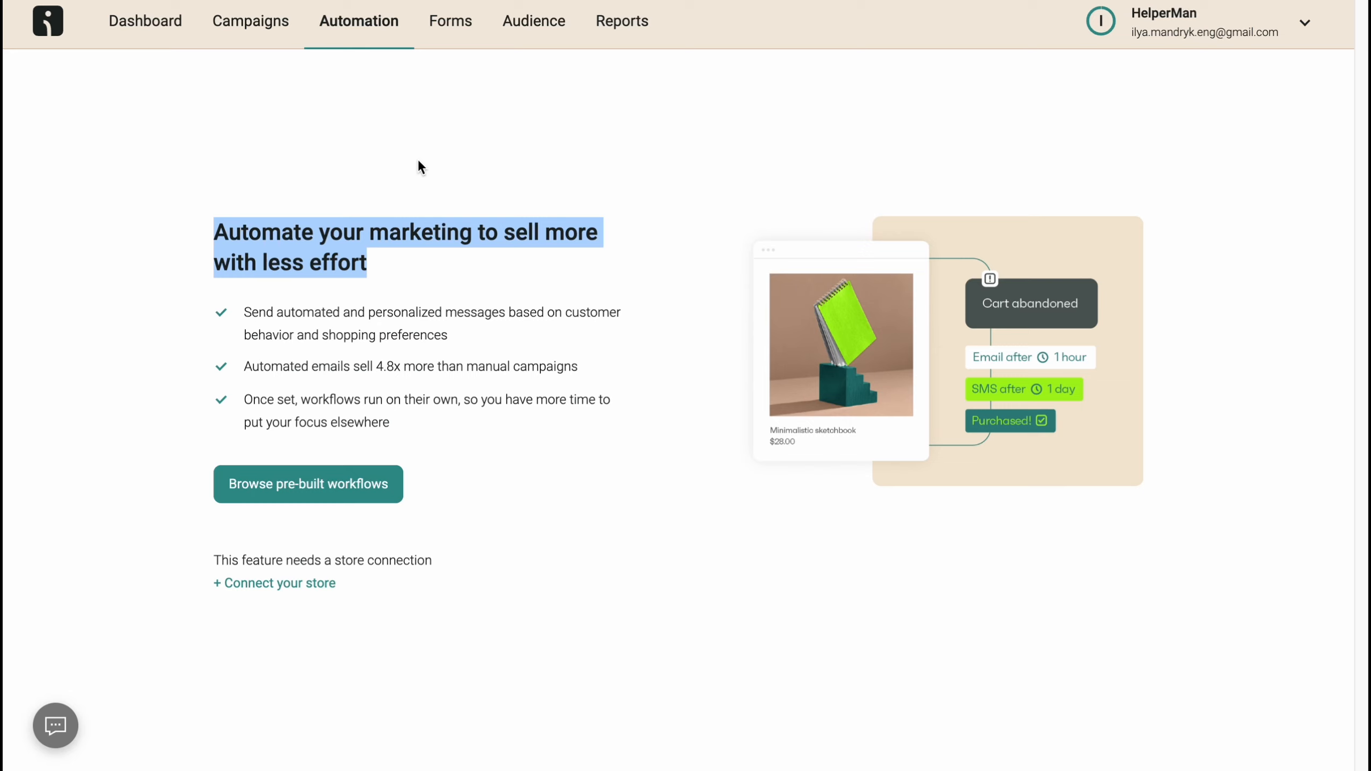
pyautogui.click(443, 35)
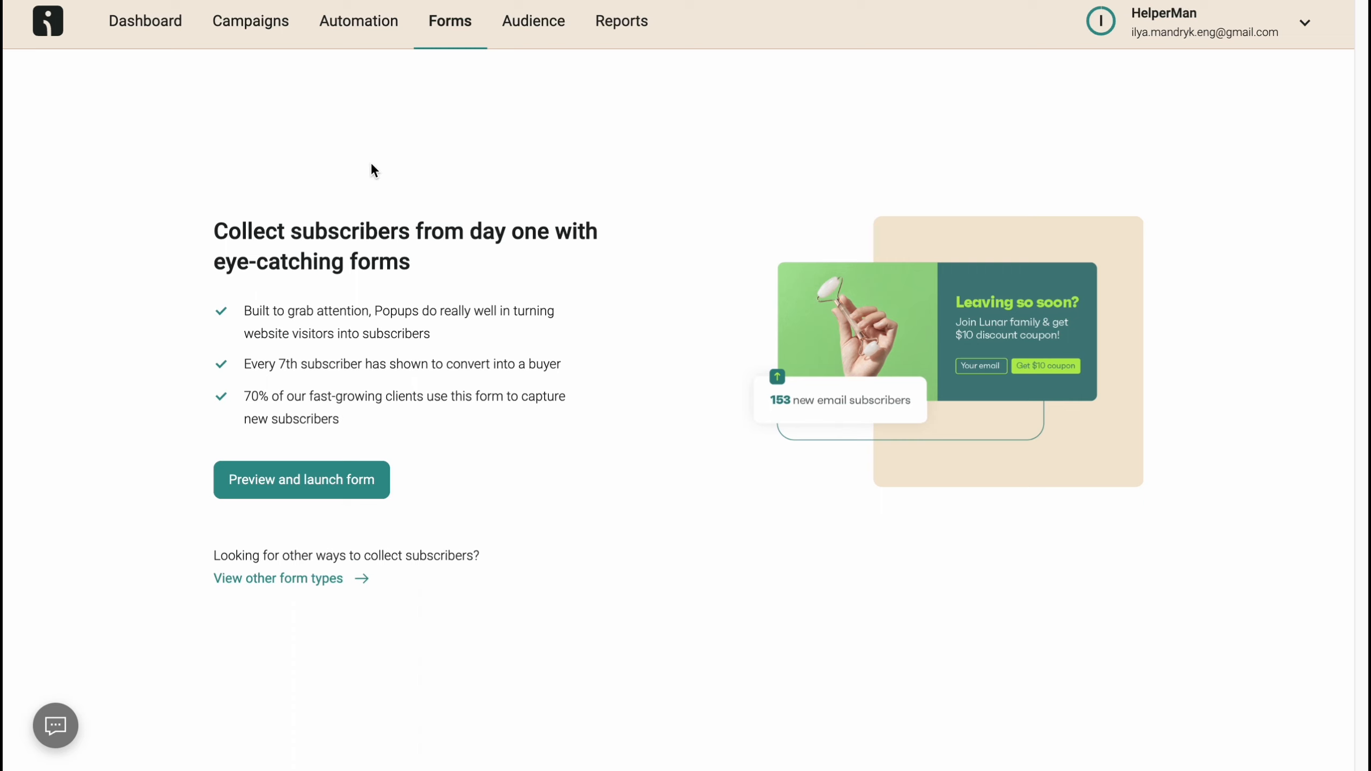
pyautogui.moveTo(214, 236); pyautogui.dragTo(411, 271)
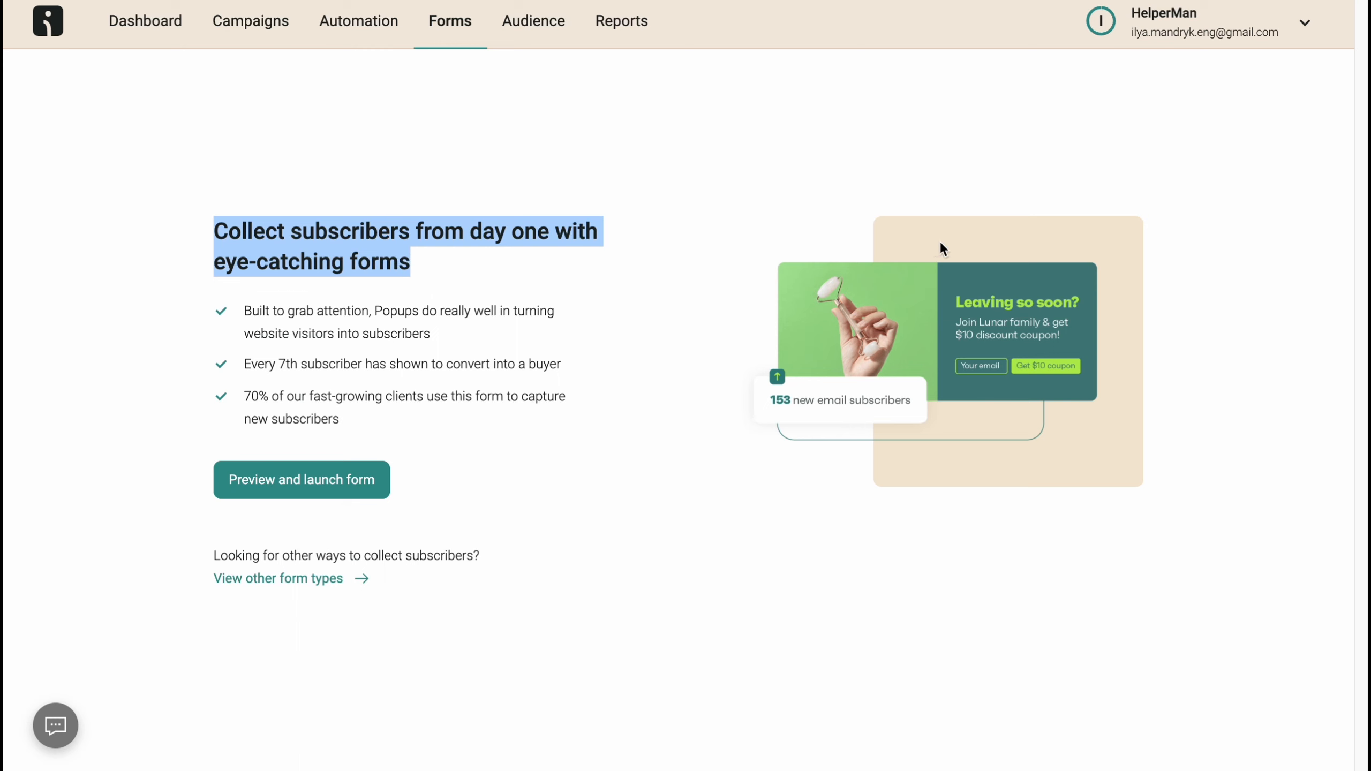
# Open the Audience contact list and review the options for adding contacts, from single entry to the Mailchimp and Klaviyo imports
pyautogui.click(526, 21)
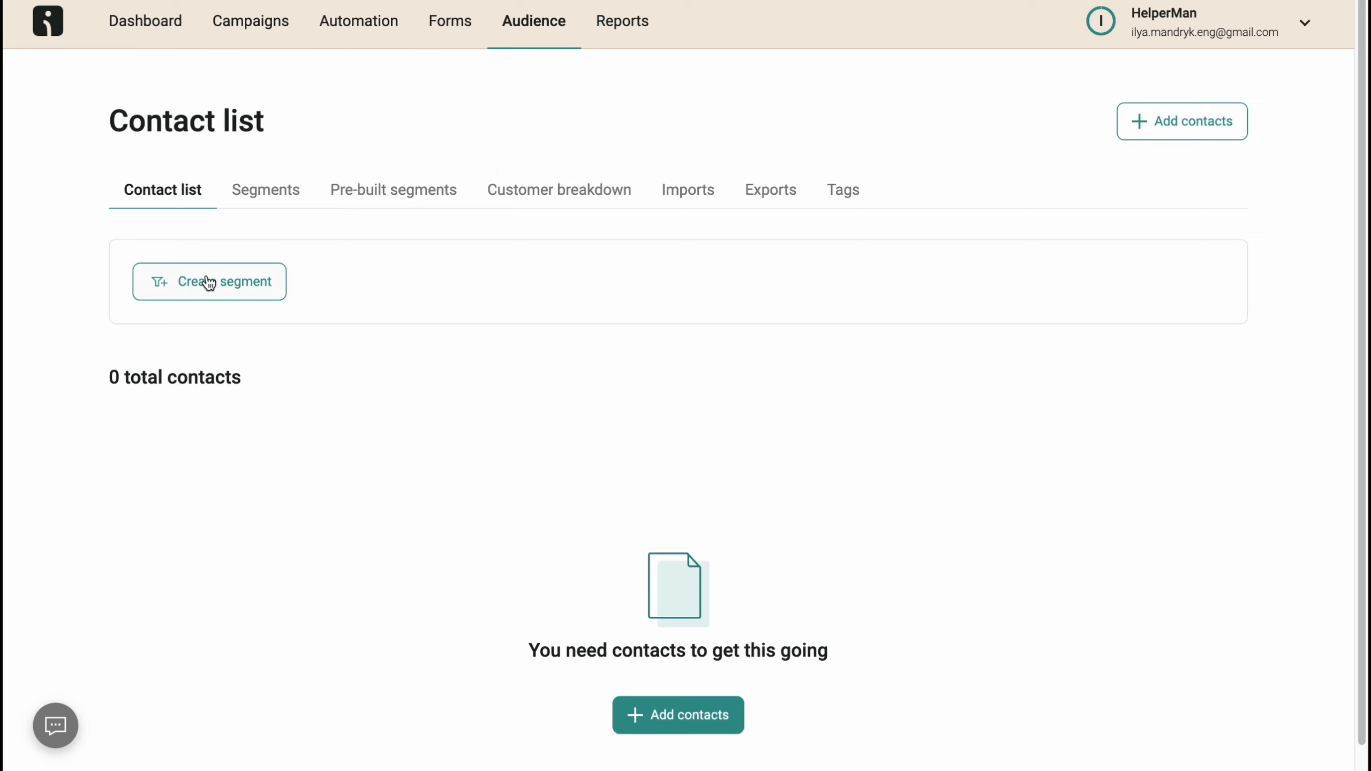
pyautogui.scroll(-1, 239, 298)
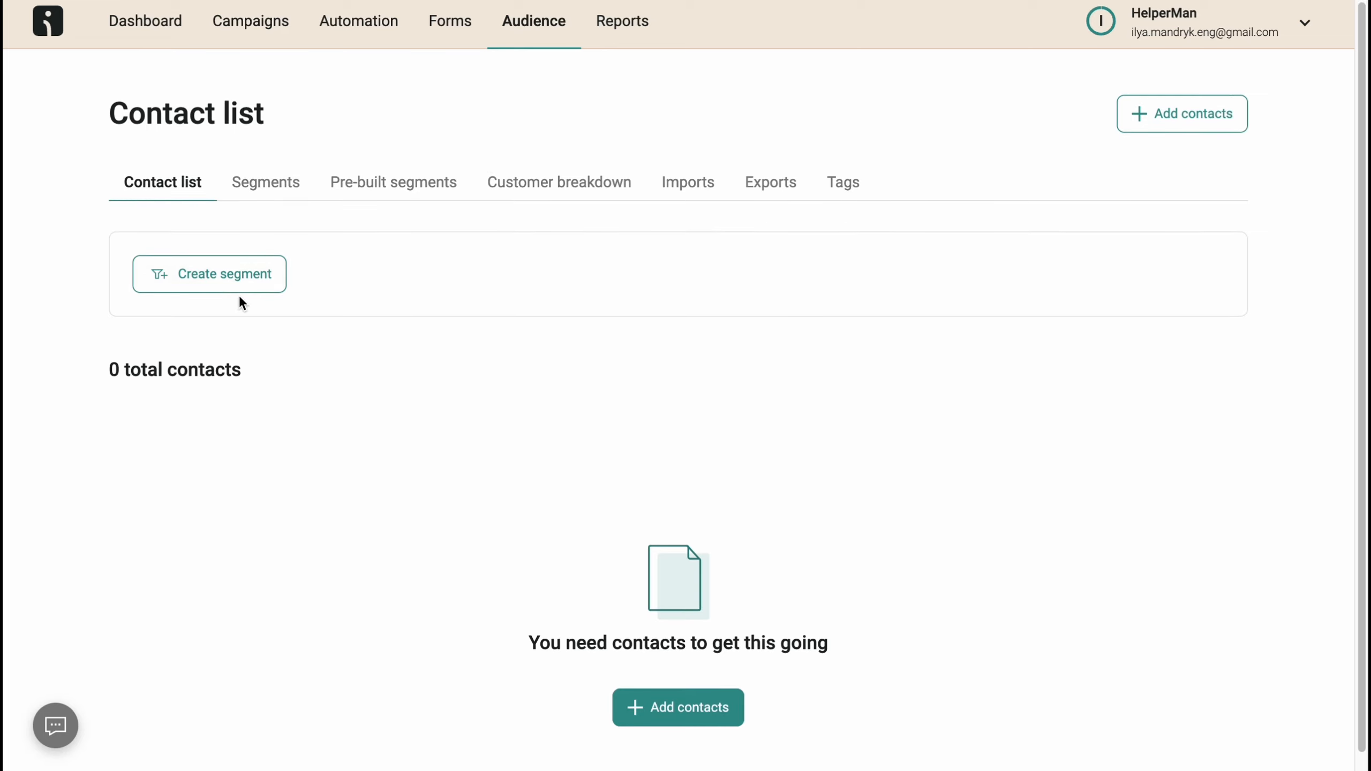
pyautogui.scroll(-1, 254, 297)
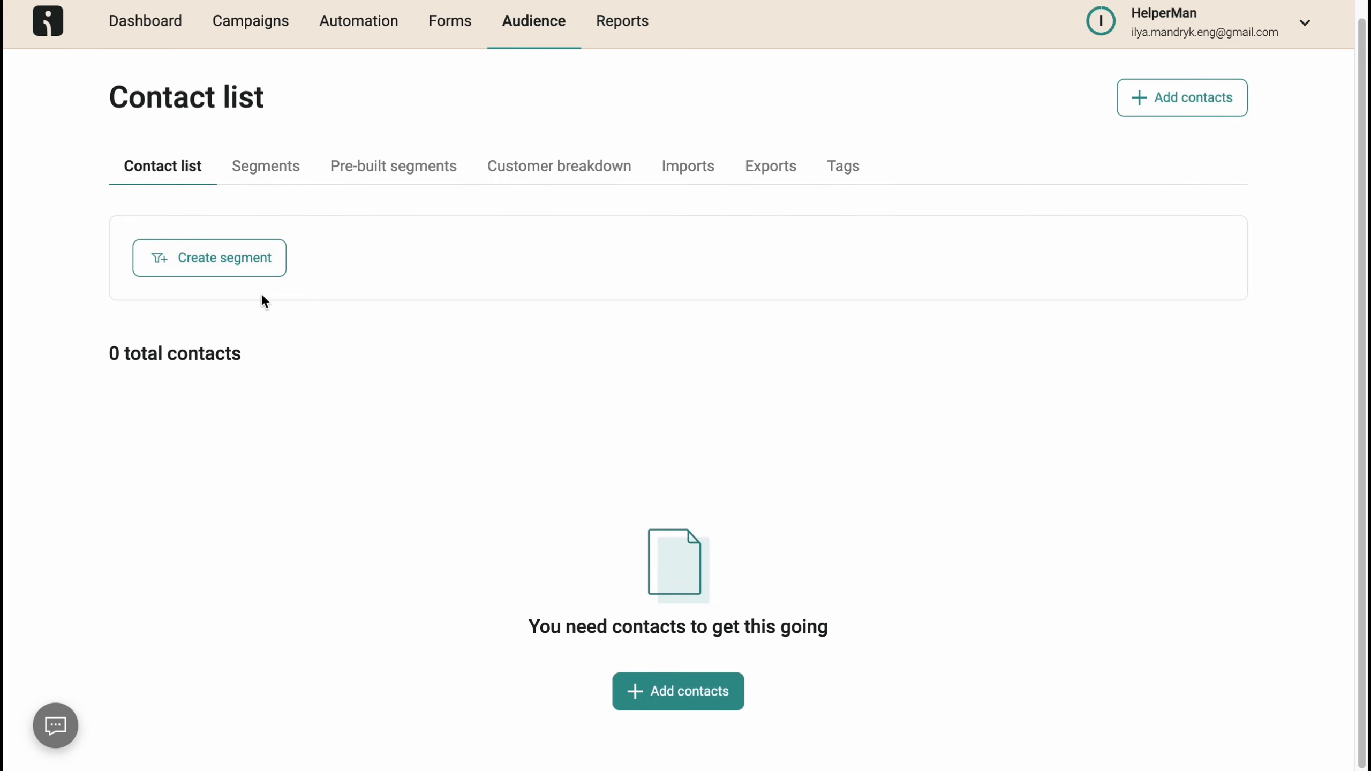
pyautogui.click(642, 691)
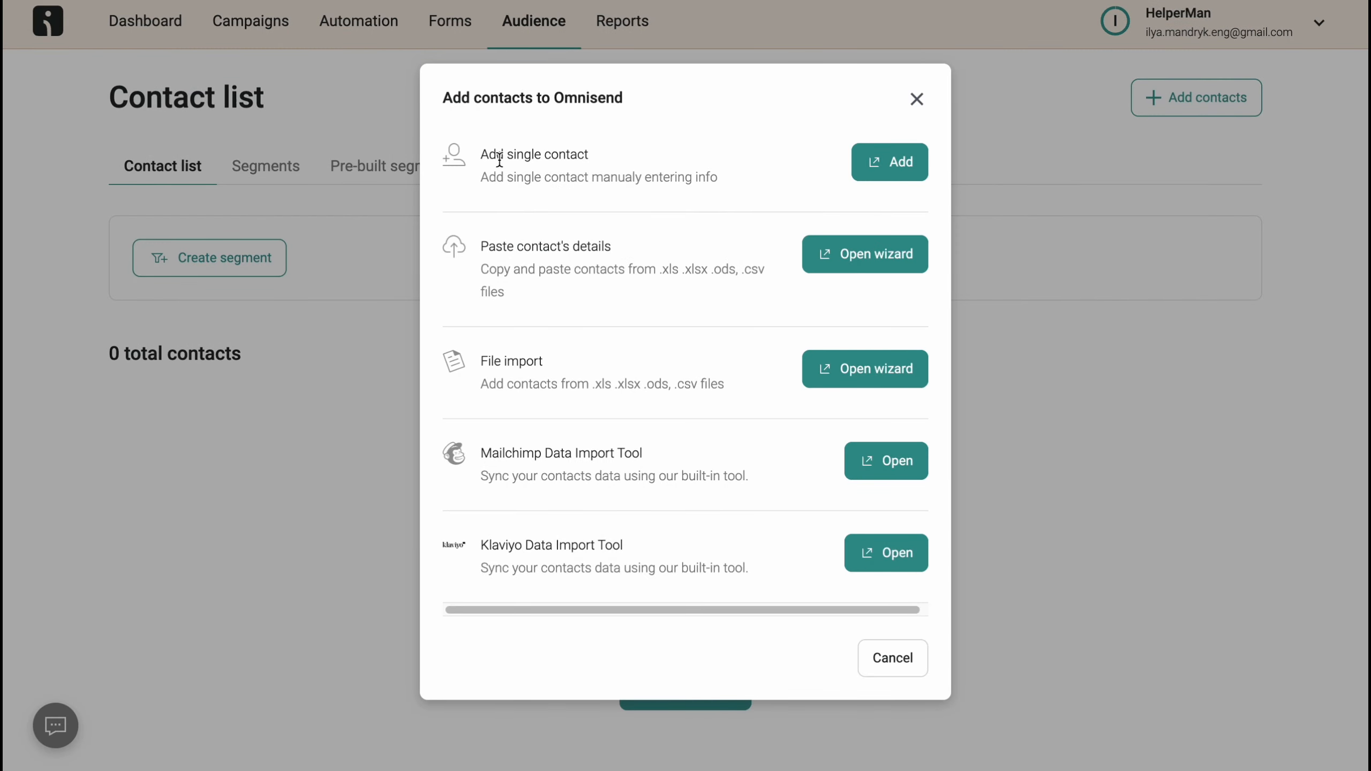
pyautogui.moveTo(497, 155); pyautogui.dragTo(593, 154)
pyautogui.moveTo(488, 246); pyautogui.dragTo(650, 249)
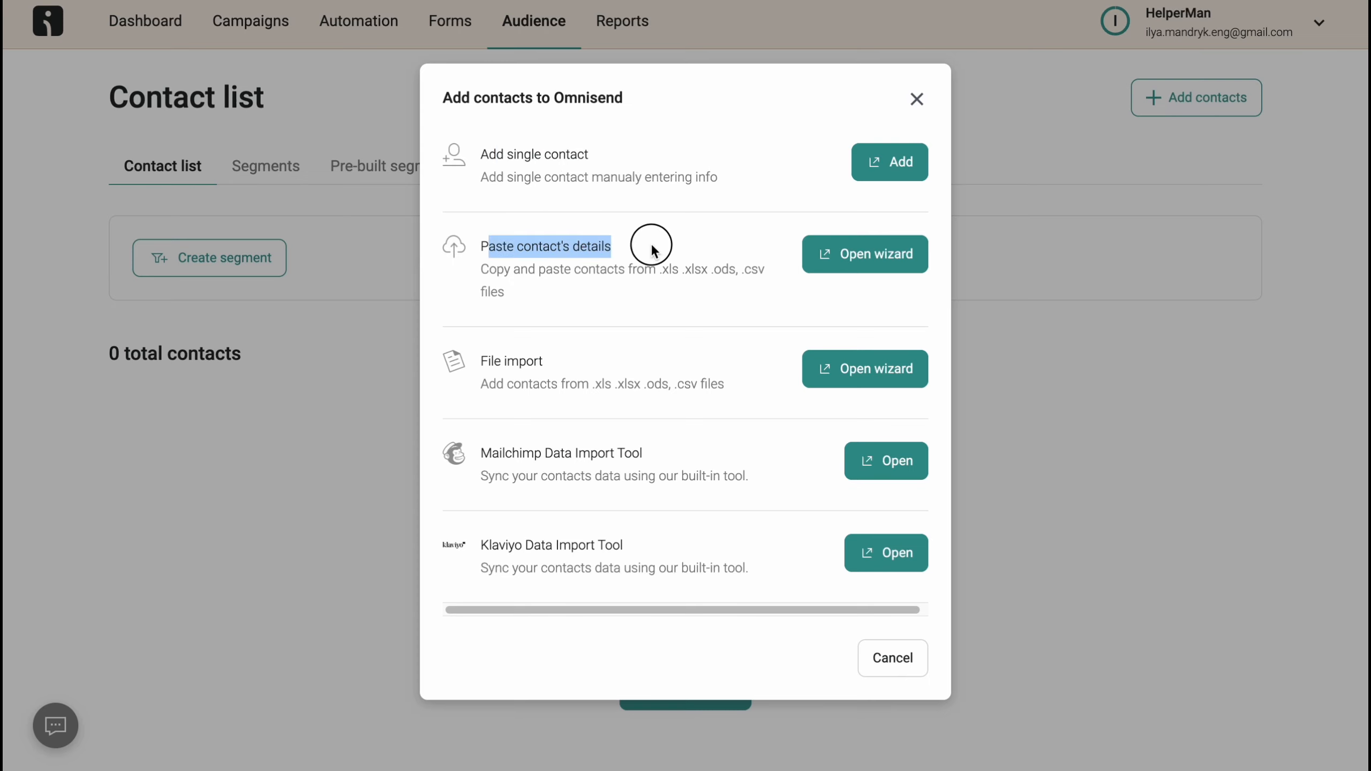
pyautogui.moveTo(481, 361); pyautogui.dragTo(702, 382)
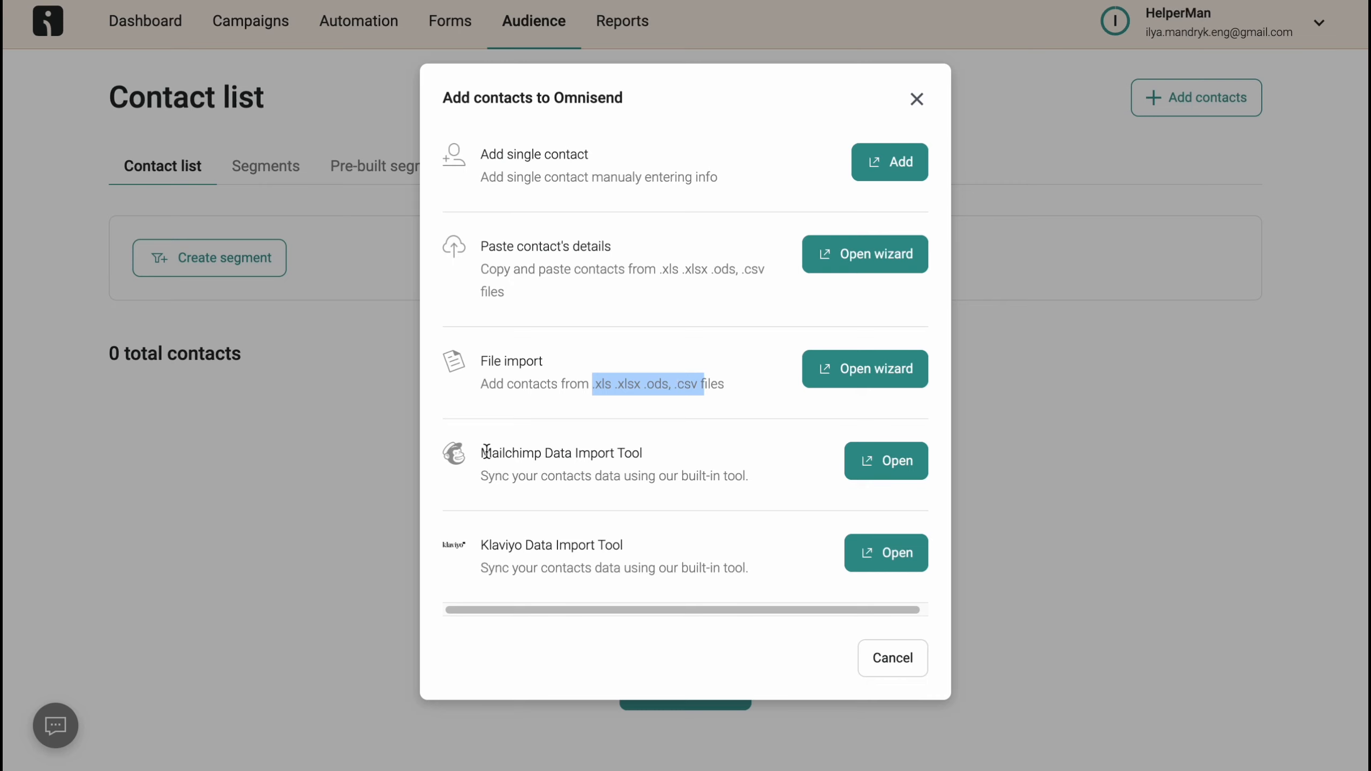
pyautogui.moveTo(481, 452); pyautogui.dragTo(582, 453)
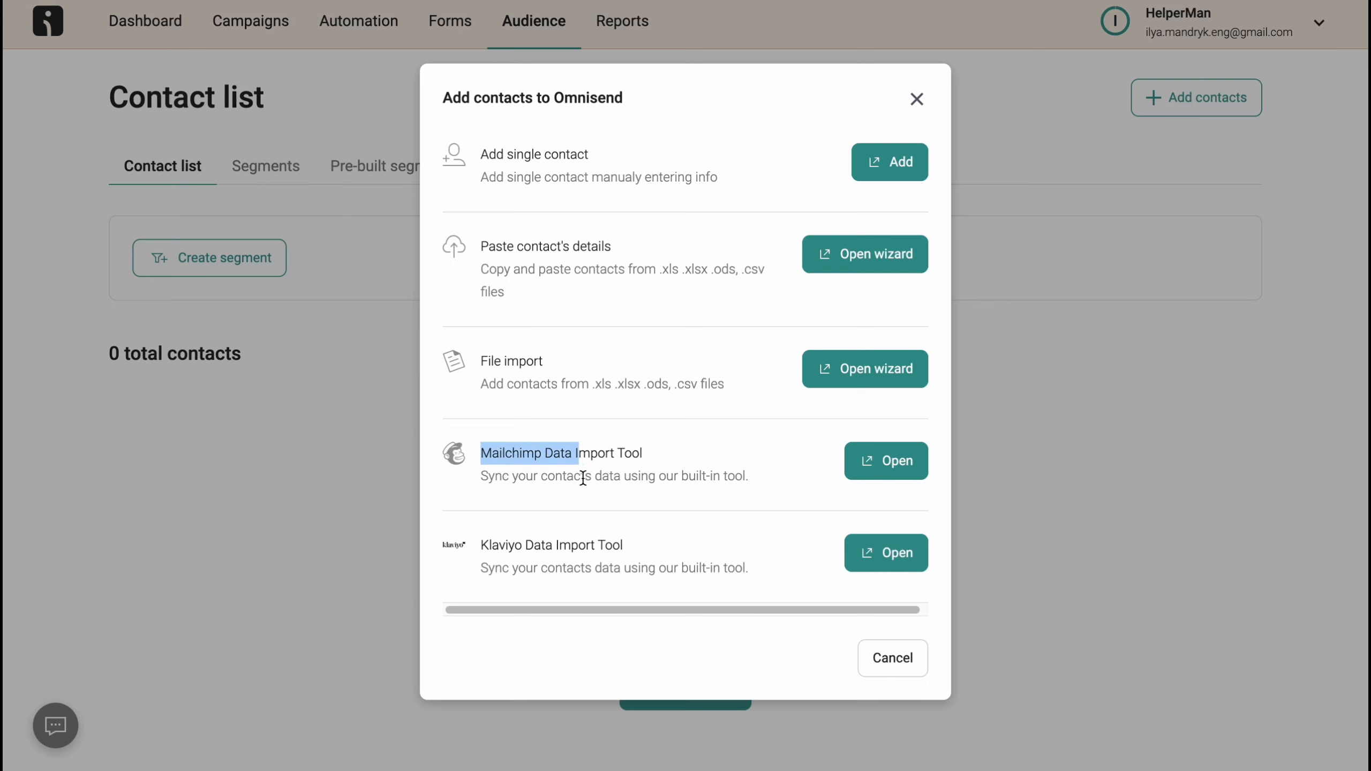
pyautogui.moveTo(482, 547); pyautogui.dragTo(623, 546)
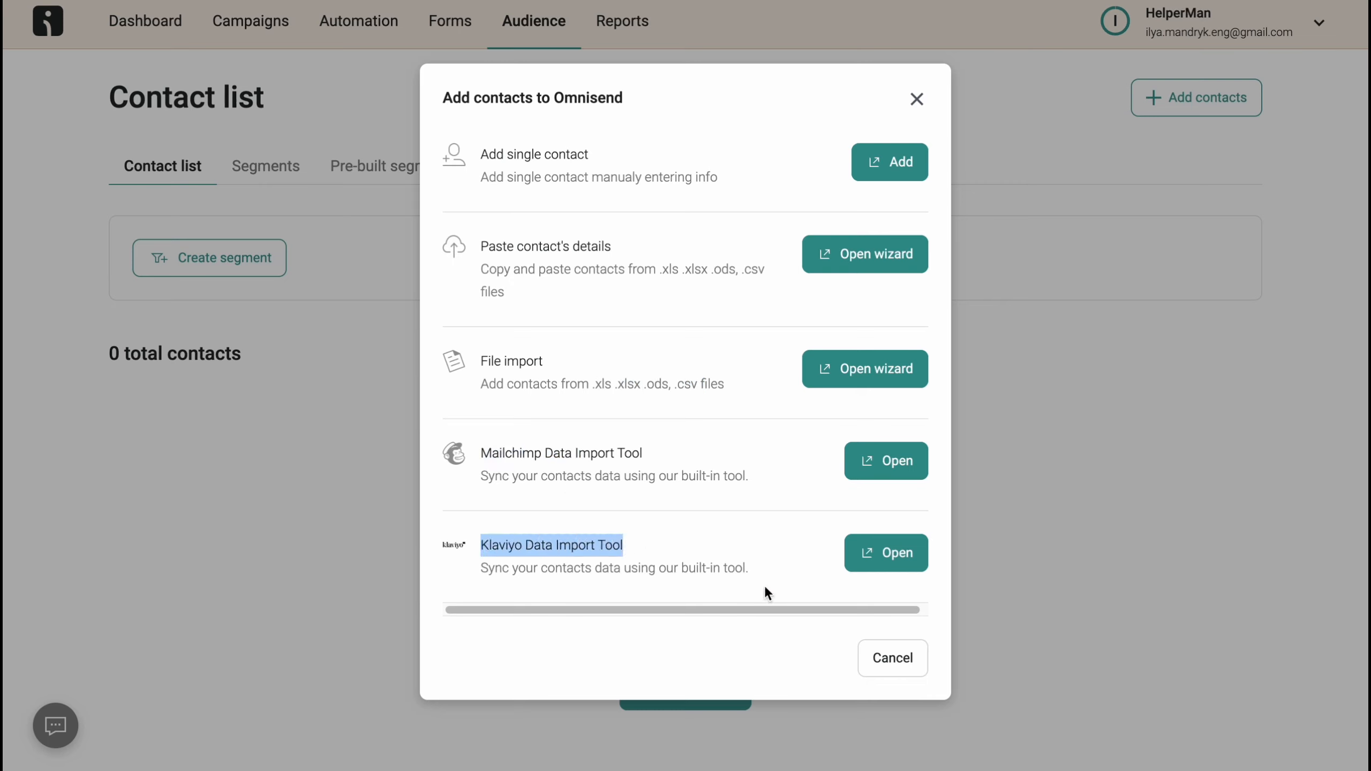
pyautogui.click(917, 101)
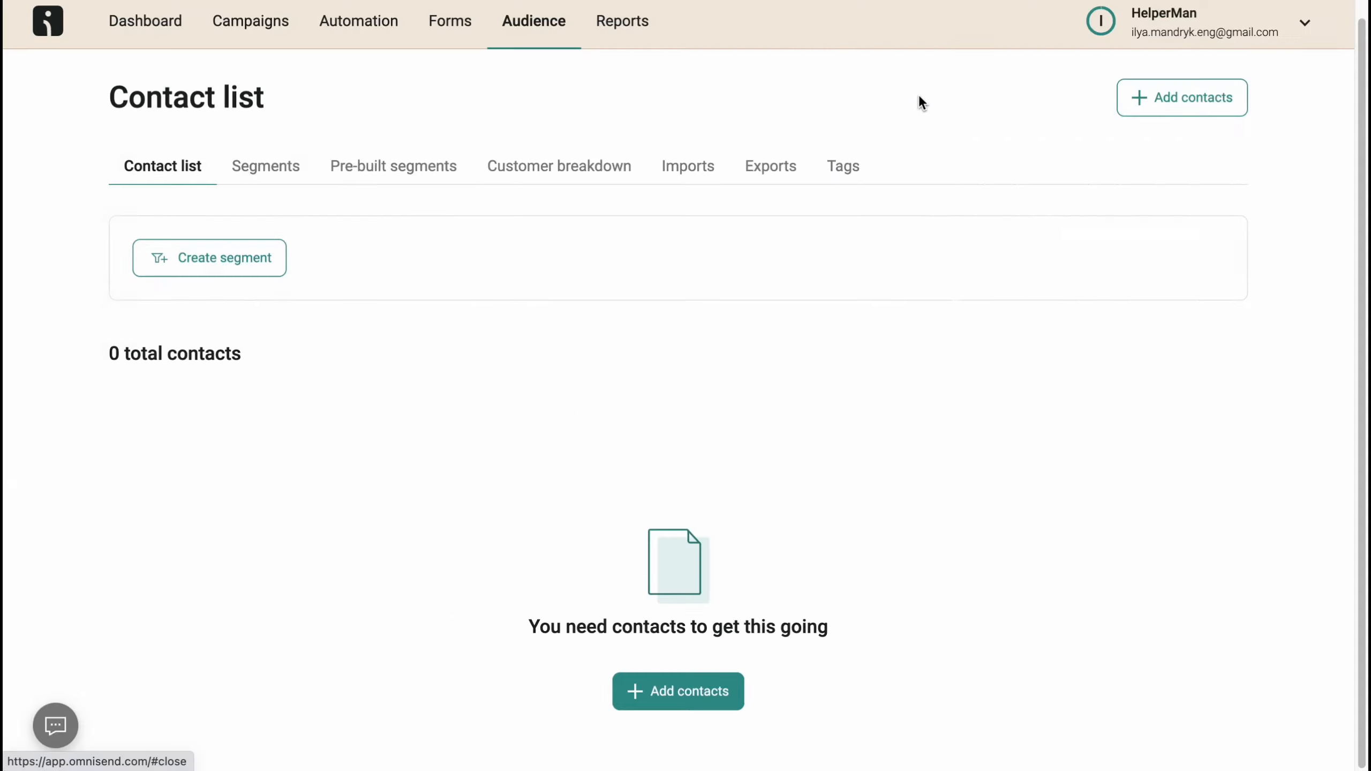
# View the Advanced and Deliverability reports and return to the Standard reports
pyautogui.click(638, 37)
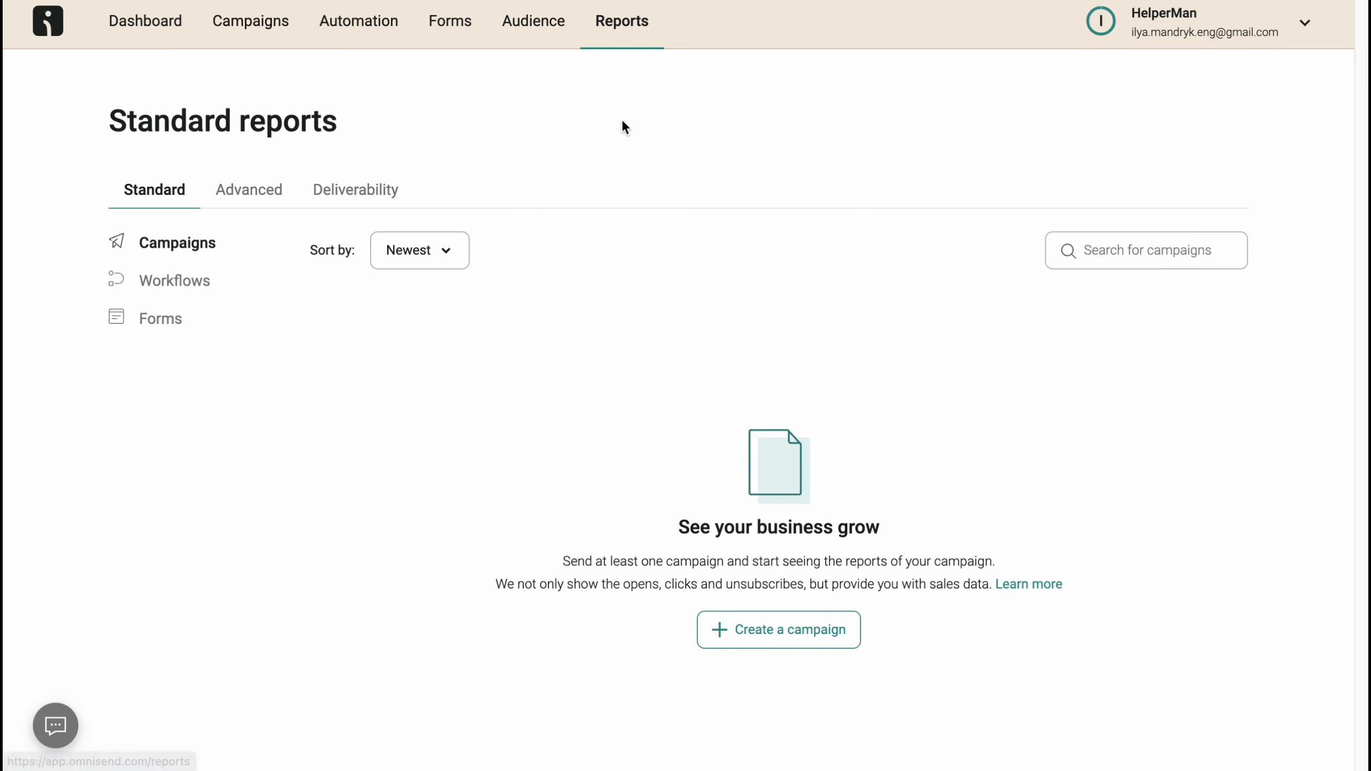
pyautogui.click(246, 189)
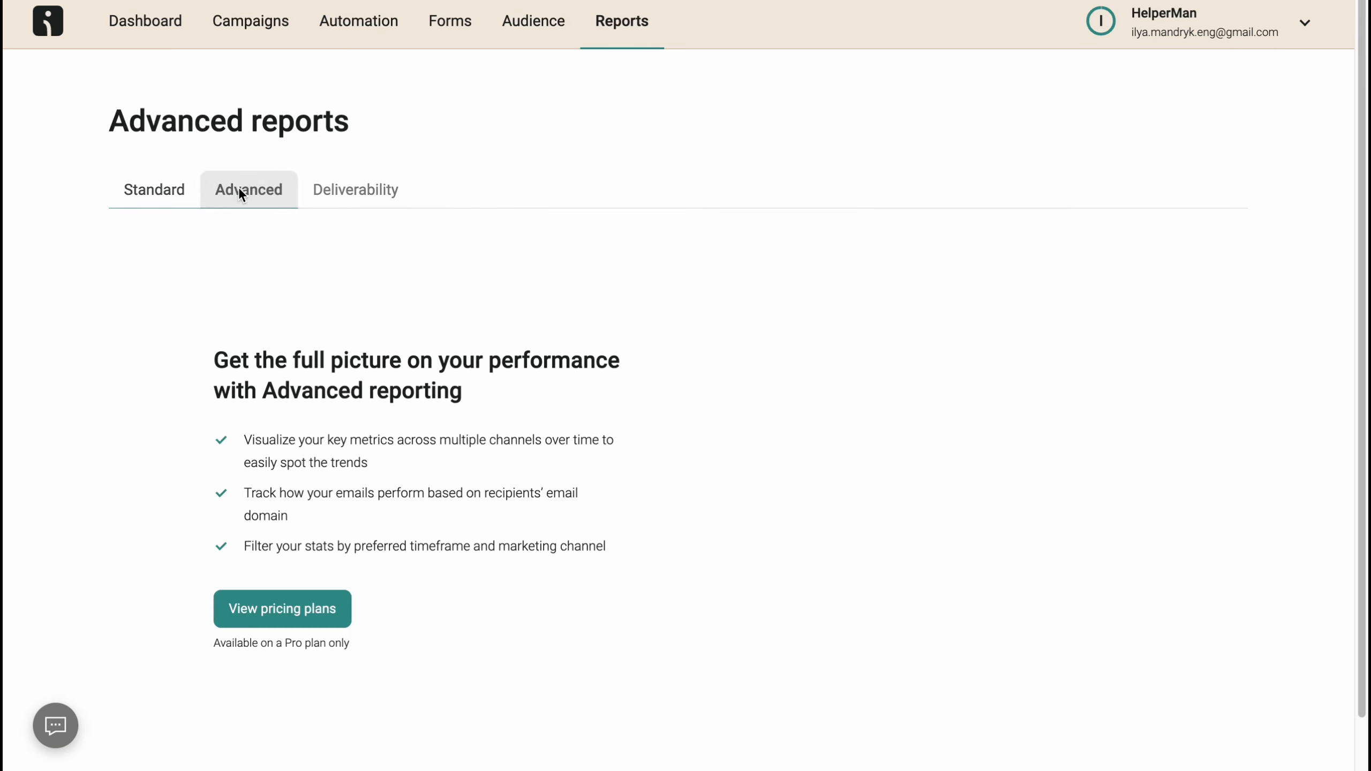
pyautogui.click(200, 194)
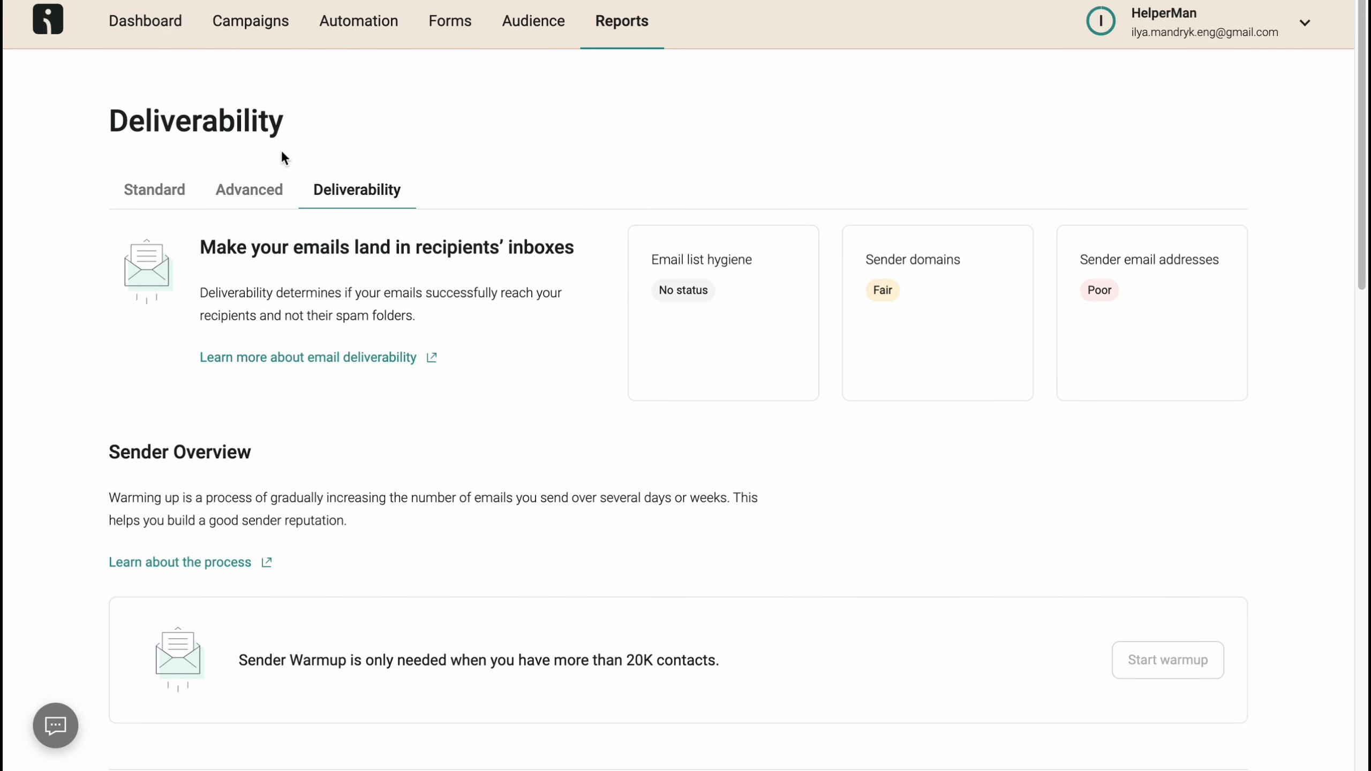
pyautogui.click(155, 186)
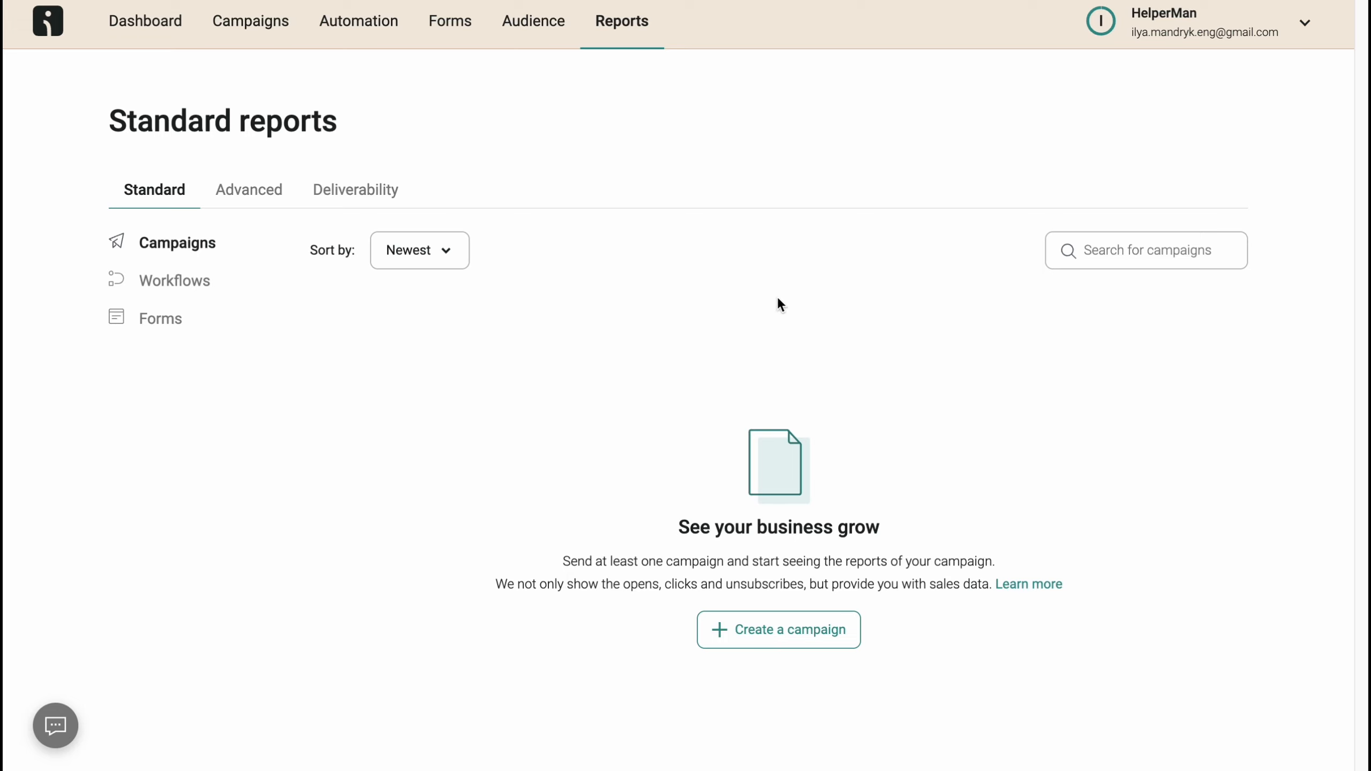
# Create a new campaign of the regular one-time Email type after reviewing the available campaign types
pyautogui.click(245, 24)
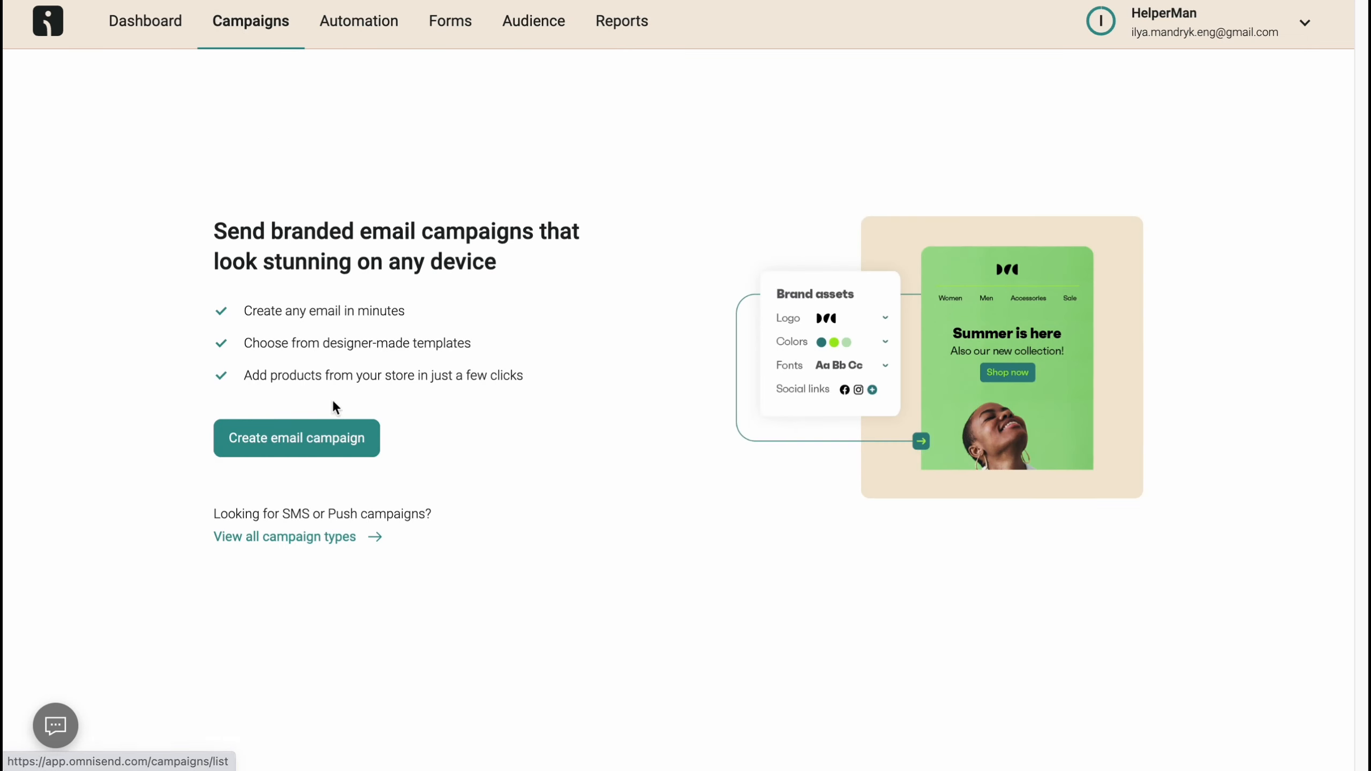
pyautogui.click(341, 435)
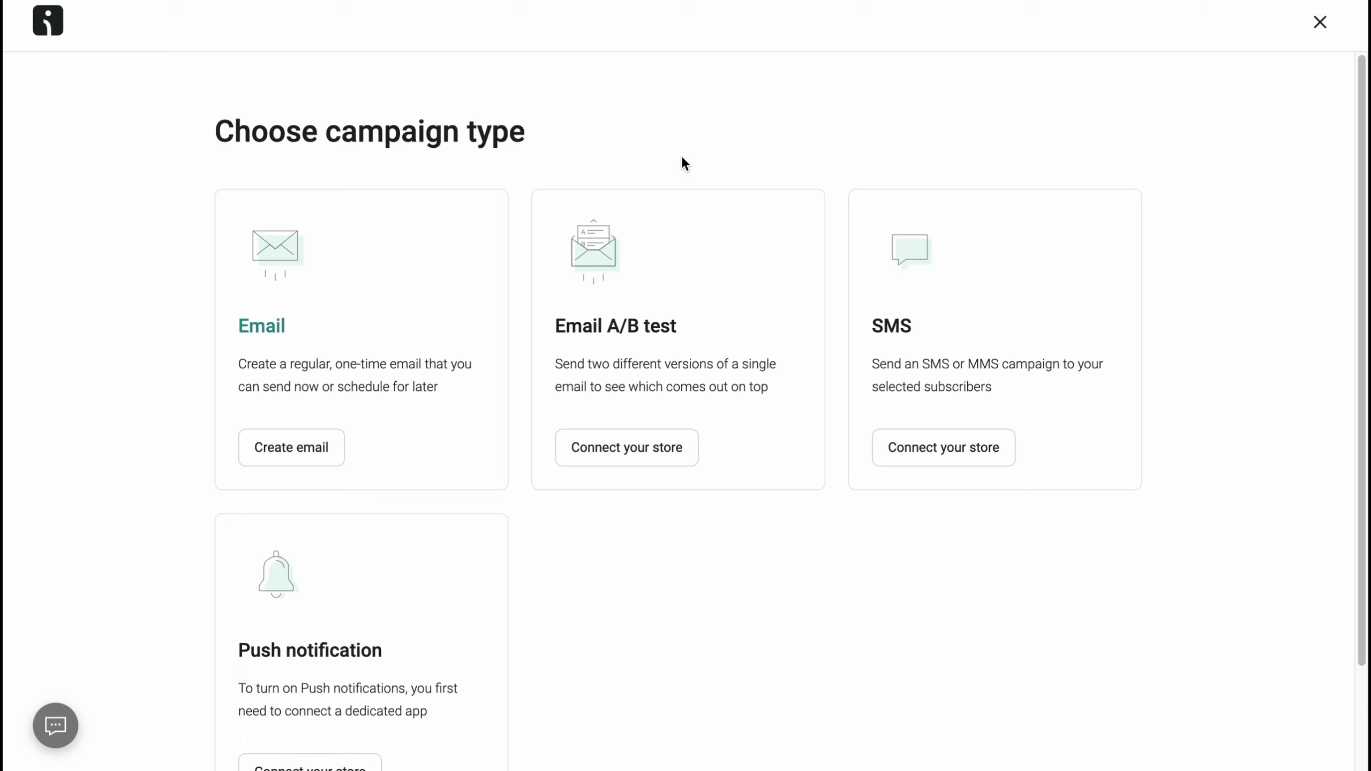
pyautogui.scroll(-1, 380, 198)
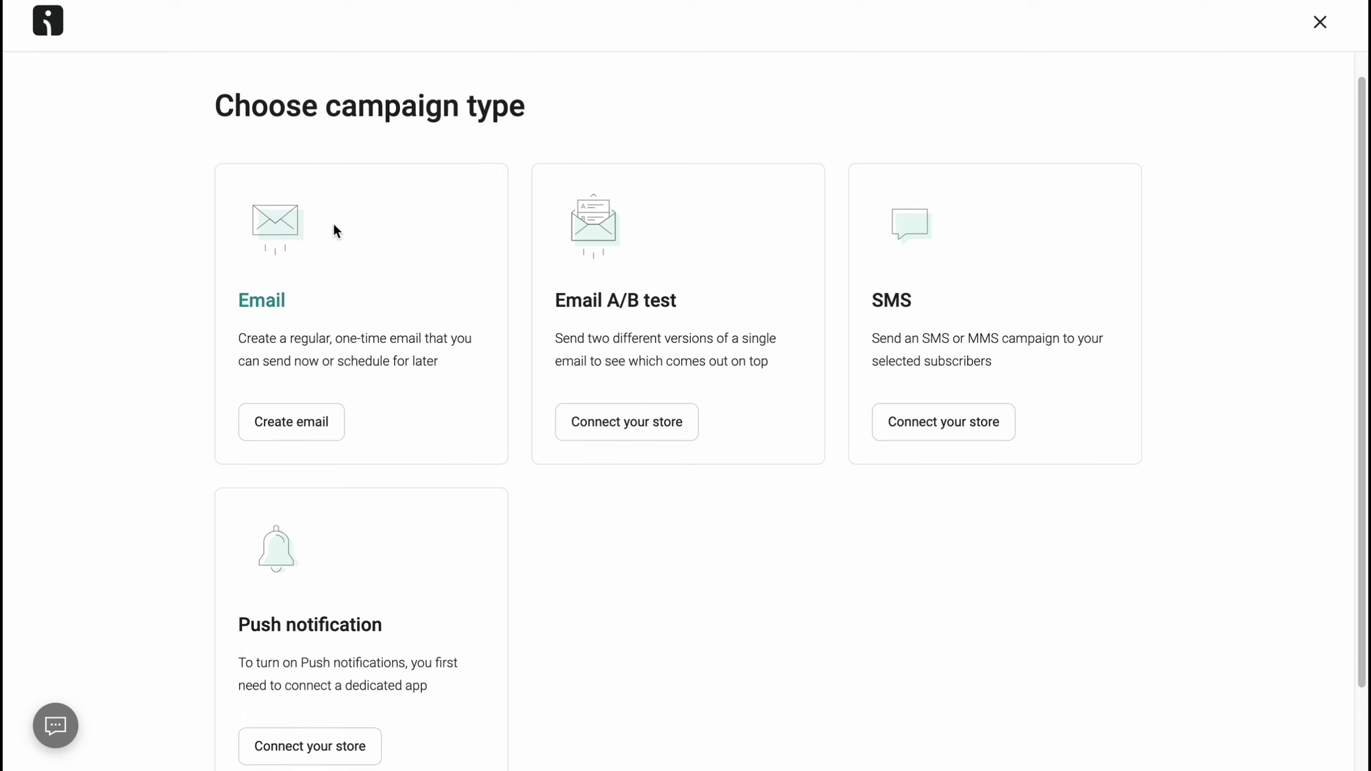
pyautogui.doubleClick(241, 311)
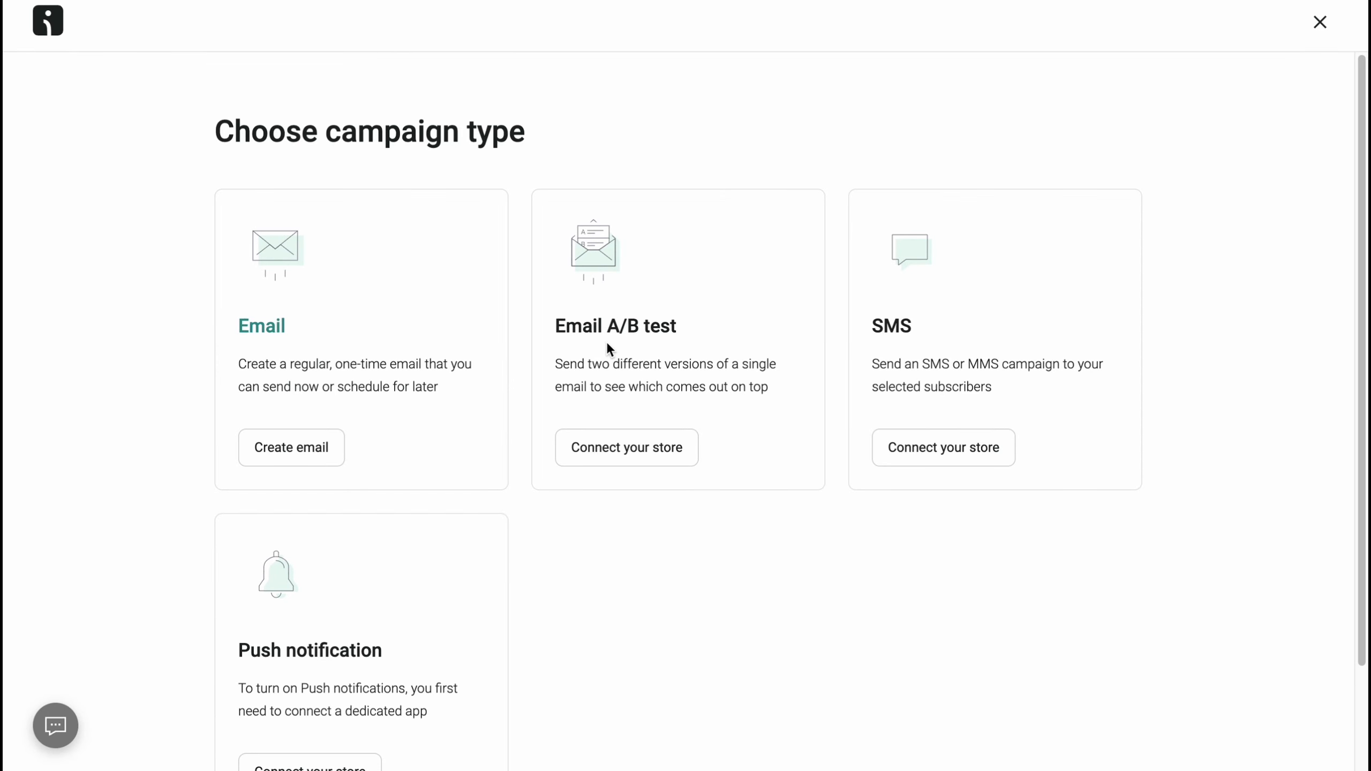
pyautogui.scroll(-1, 606, 344)
pyautogui.scroll(-1, 921, 303)
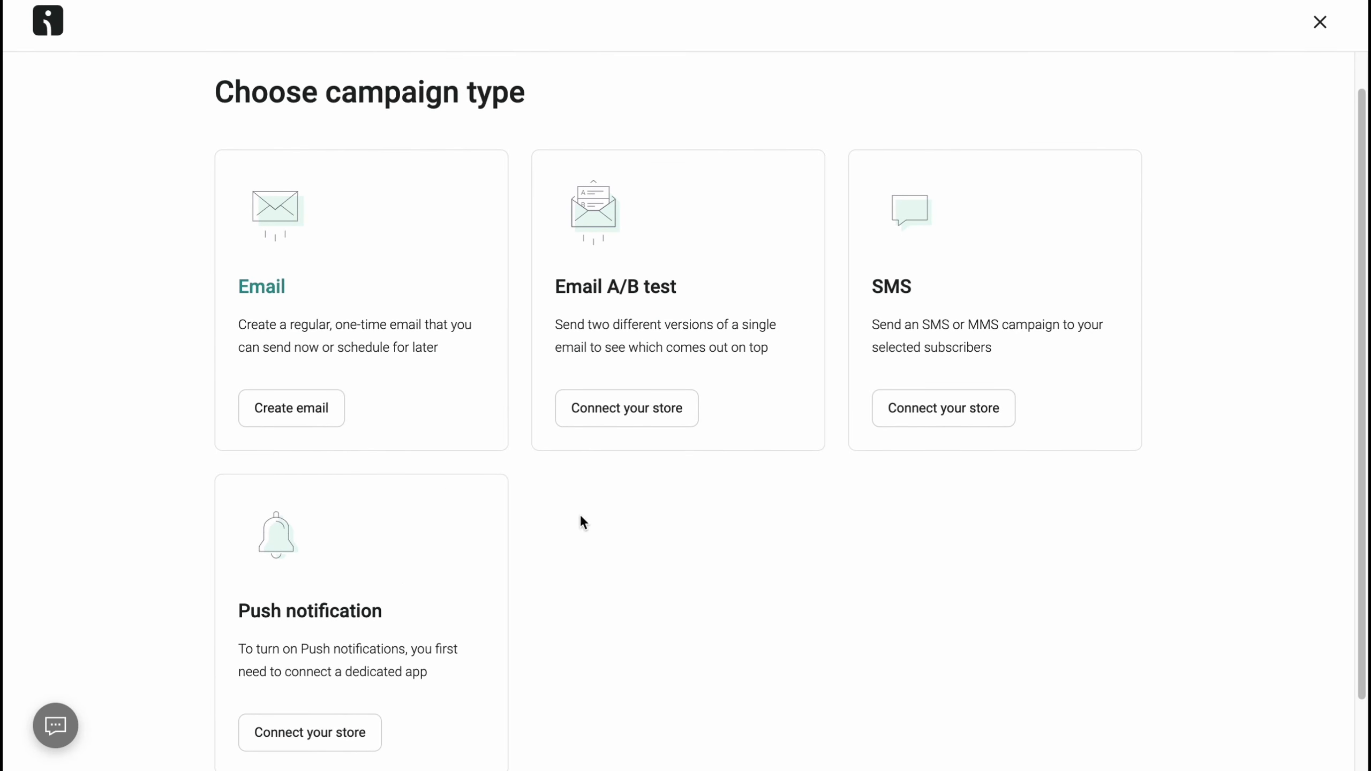
pyautogui.click(306, 410)
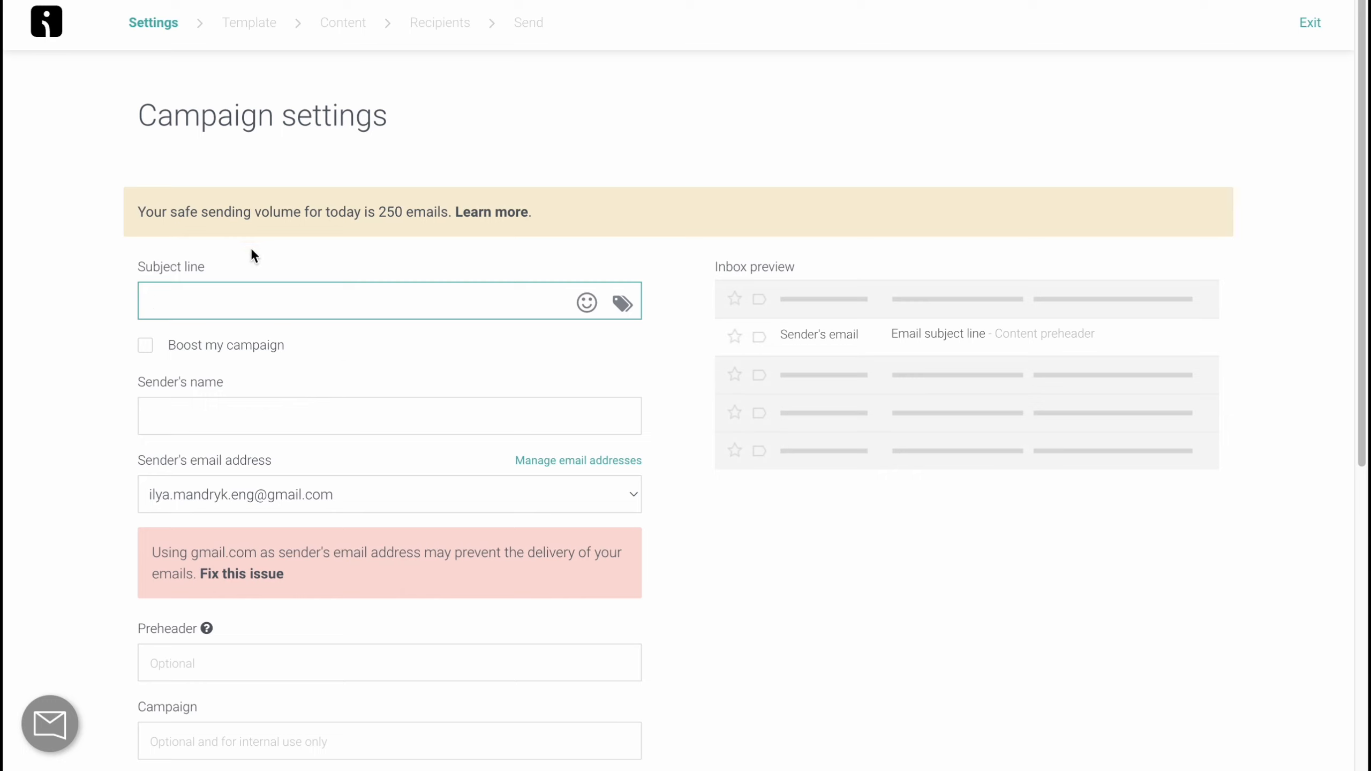
# Set the campaign's subject line to "Welcome to my channel" and the sender's name to "HelperMan"
pyautogui.write('W')
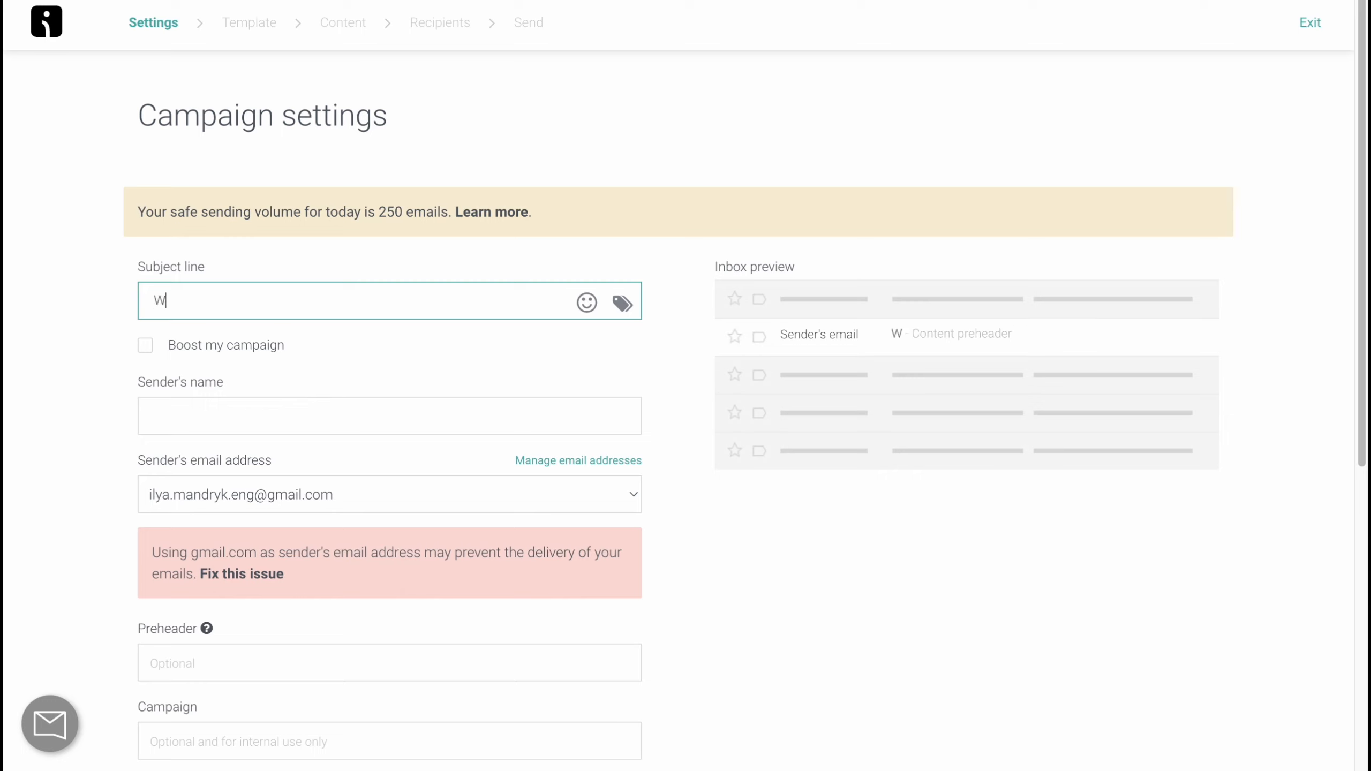
pyautogui.write('elocme')
pyautogui.press('BackSpace')
pyautogui.press('BackSpace')
pyautogui.press('BackSpace')
pyautogui.press('BackSpace')
pyautogui.press('BackSpace')
pyautogui.write('come to my channel')
pyautogui.click(218, 406)
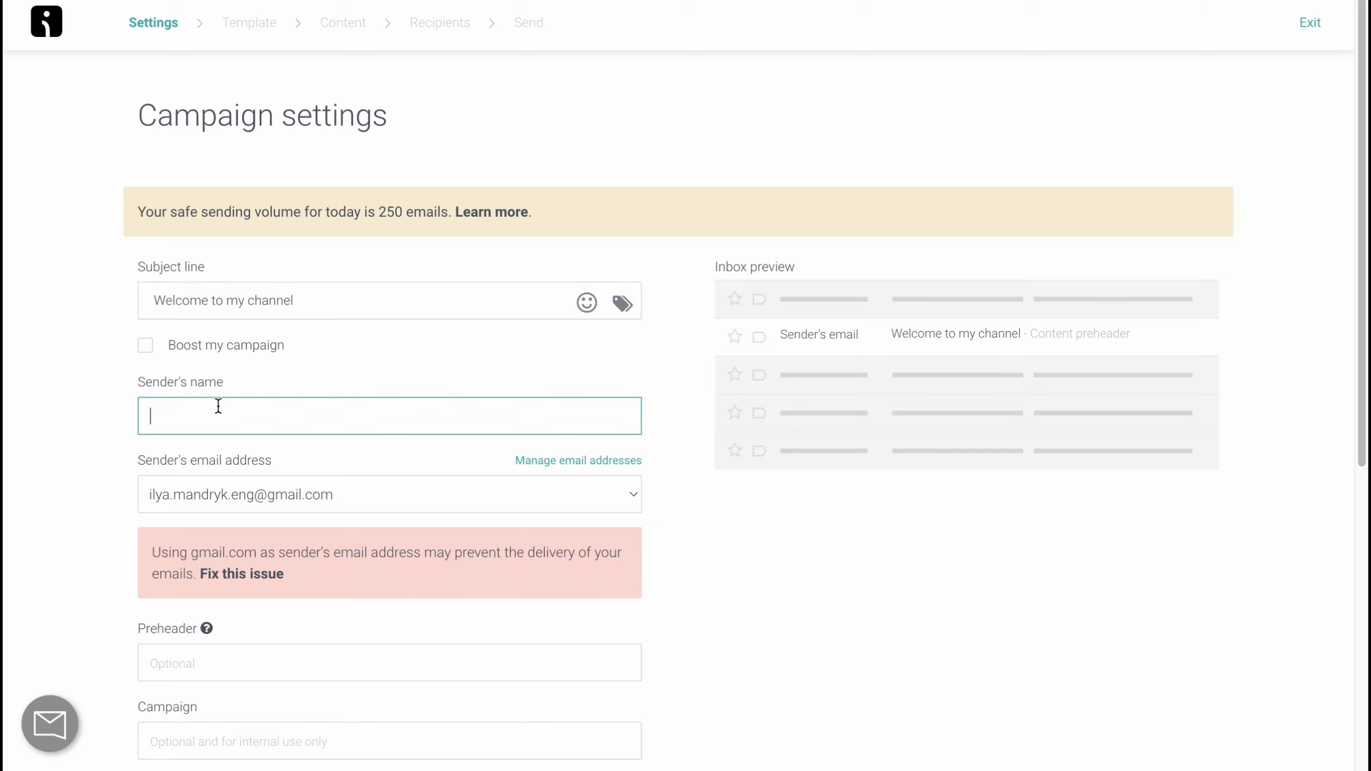
pyautogui.write('HelperMan')
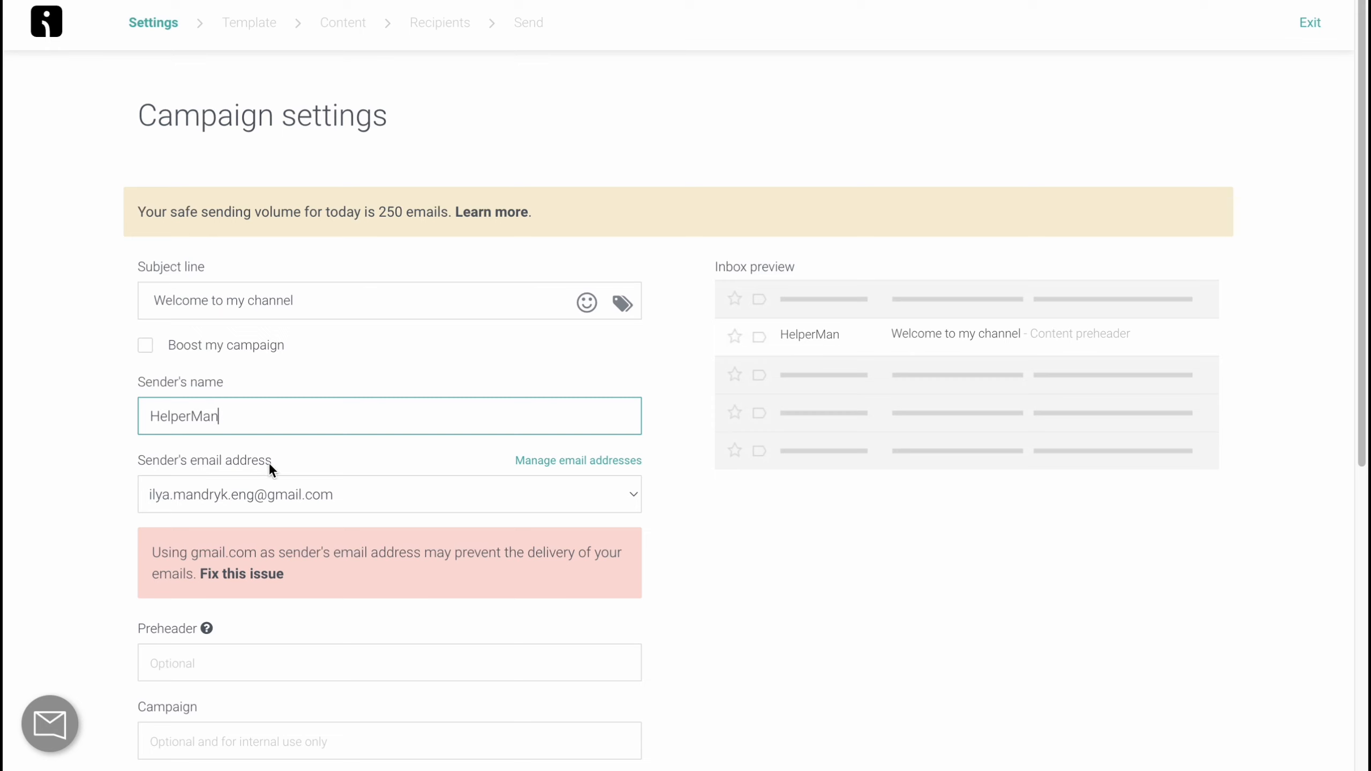
# Enter "c1" as both the preheader and the campaign name, keep English as the language, and proceed to the template selection
pyautogui.scroll(-1, 266, 459)
pyautogui.moveTo(149, 503); pyautogui.dragTo(273, 516)
pyautogui.click(676, 514)
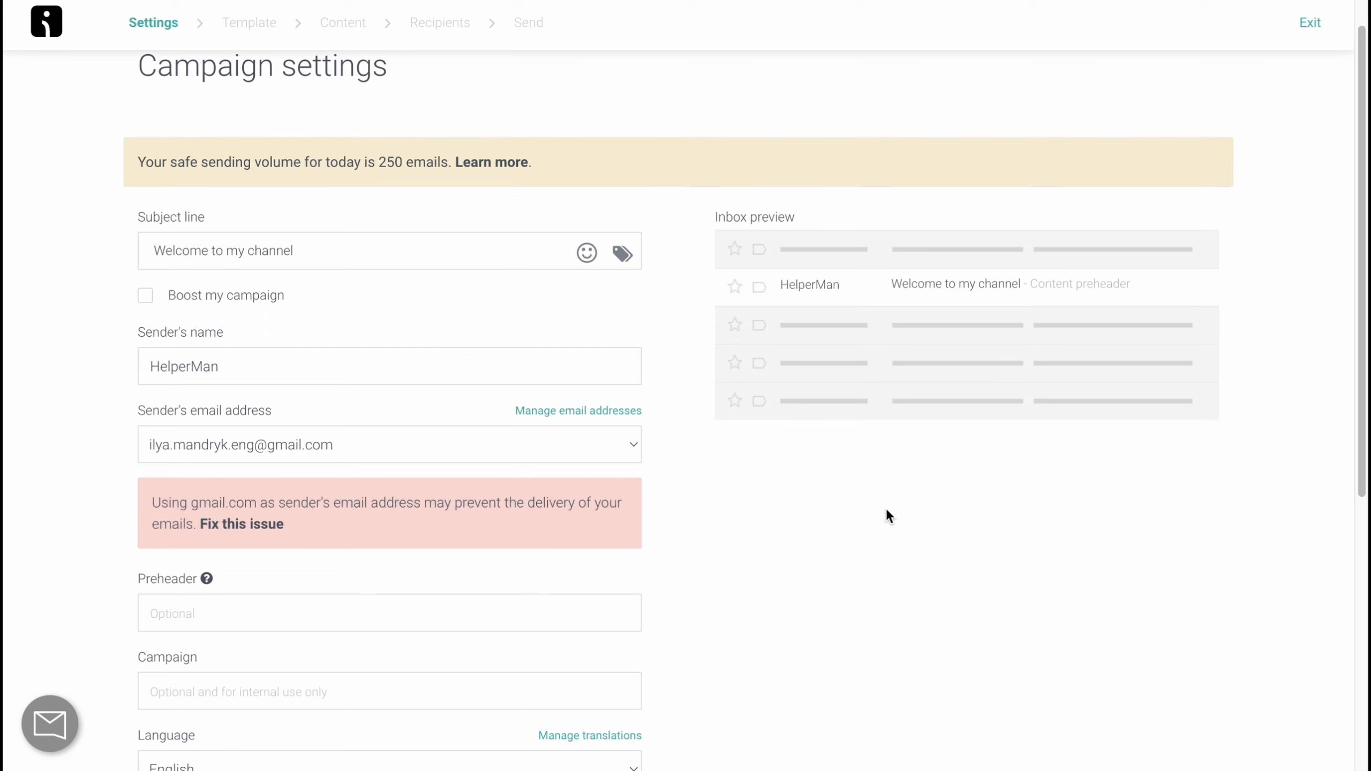
pyautogui.scroll(-4, 529, 524)
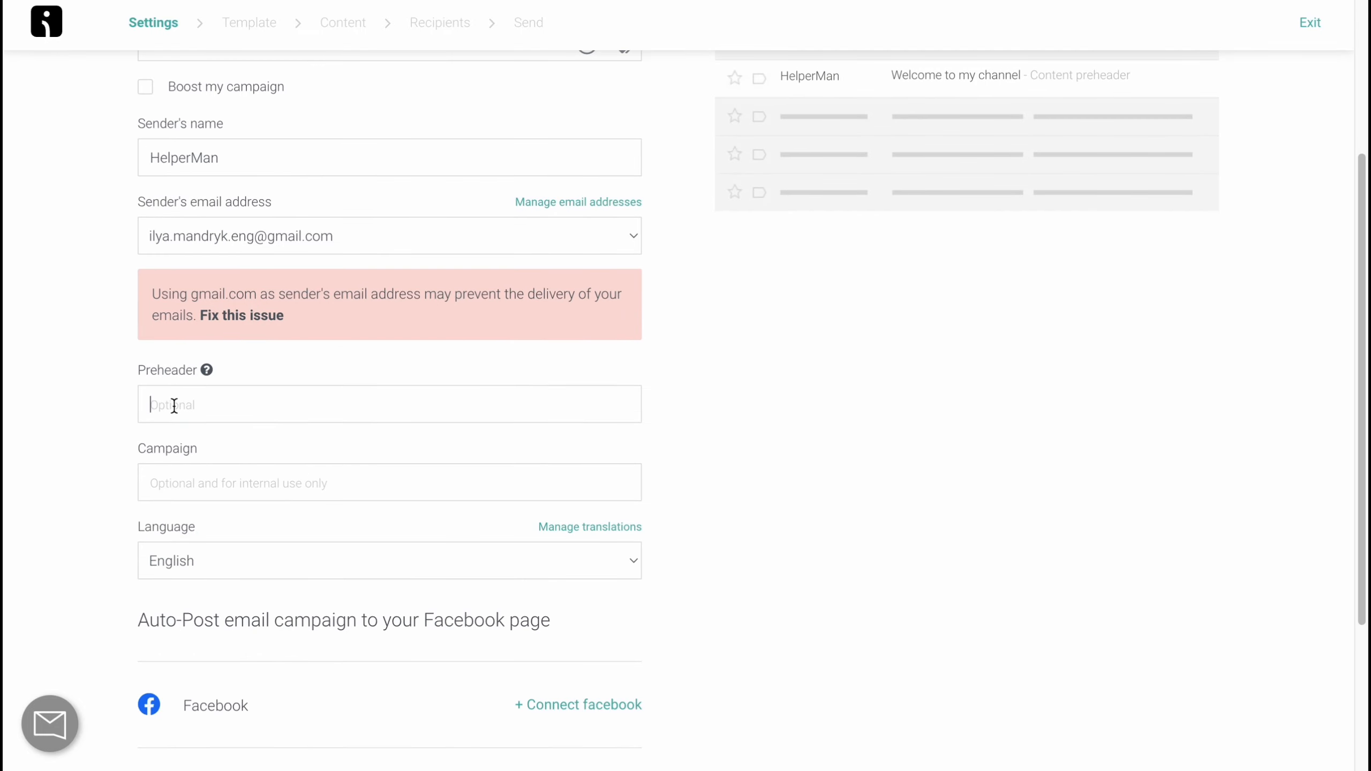
pyautogui.click(174, 405)
pyautogui.write('c1')
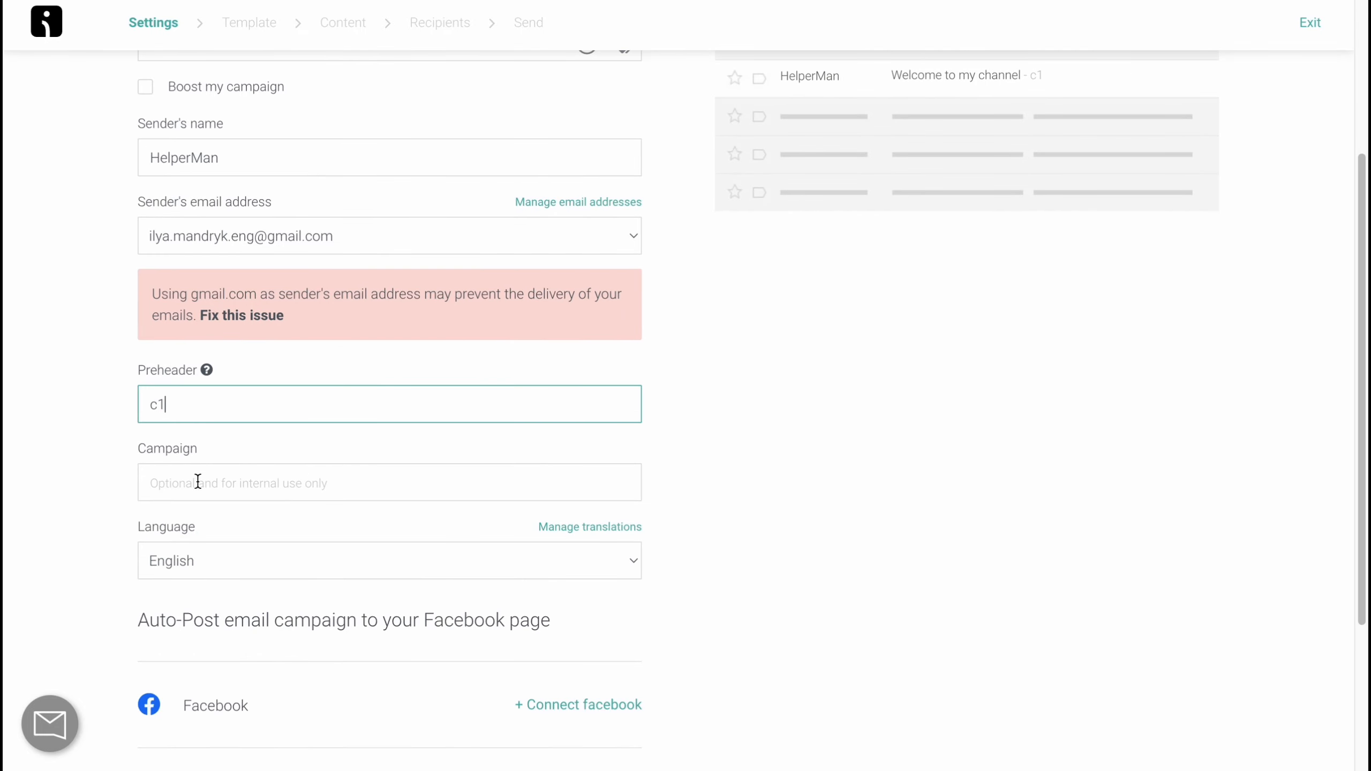
pyautogui.click(226, 488)
pyautogui.write('c1')
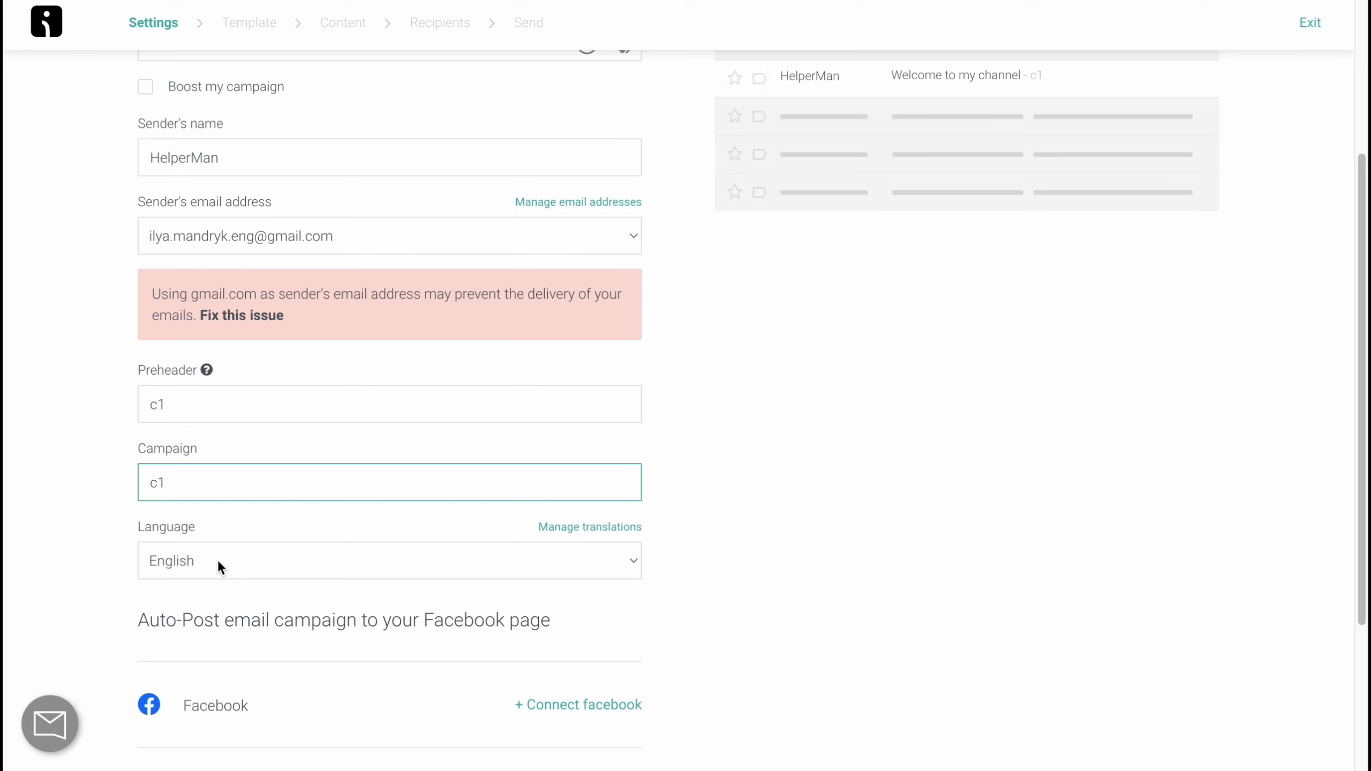
pyautogui.scroll(-3, 227, 556)
pyautogui.scroll(-2, 378, 486)
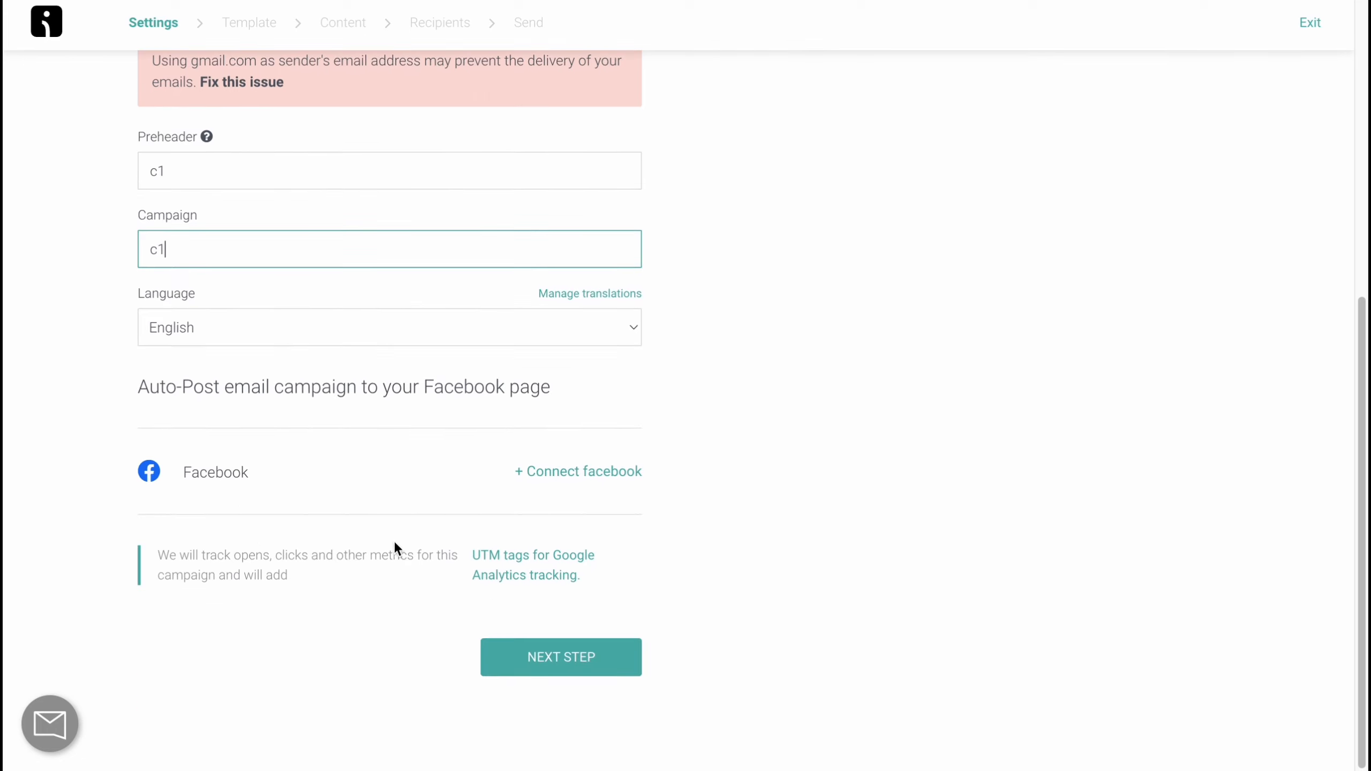
pyautogui.click(559, 659)
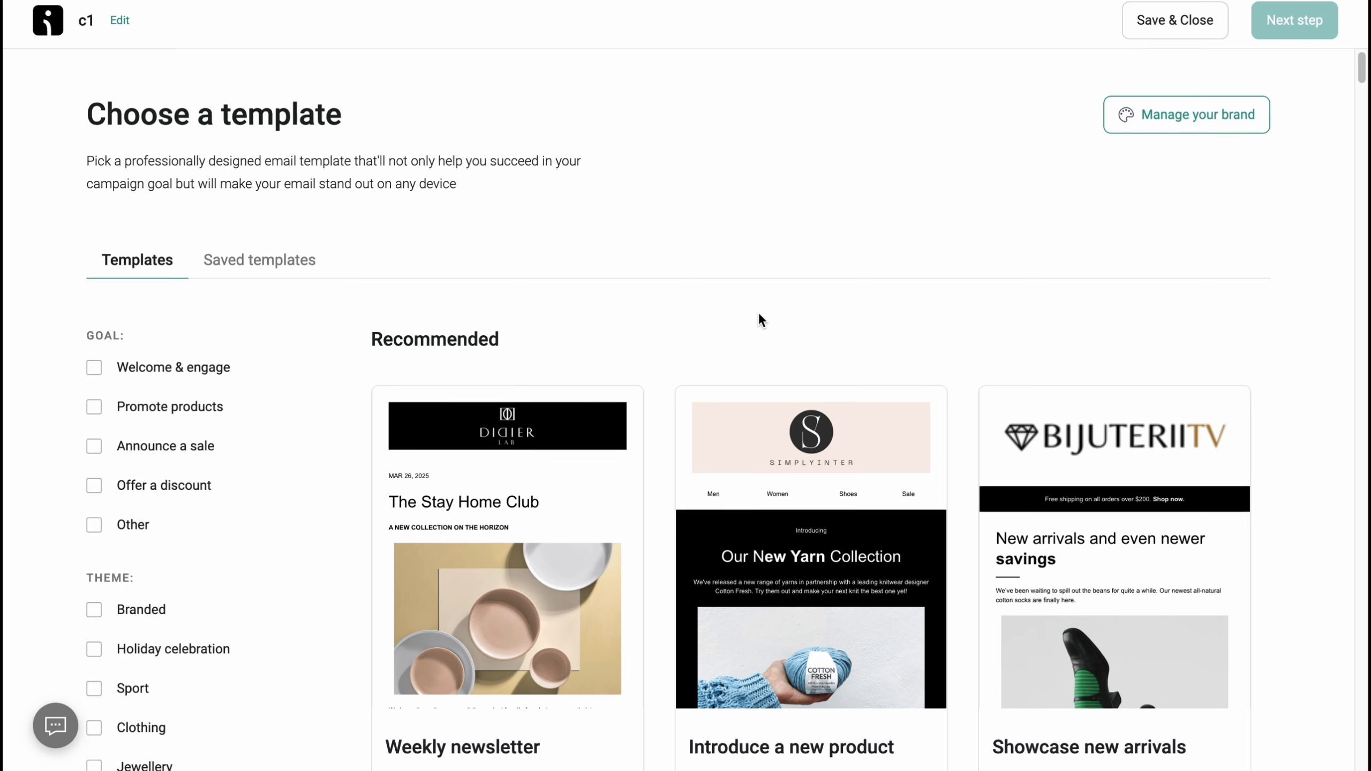
# Look through the Recommended and All templates sections and the goal and theme filters of the template gallery
pyautogui.scroll(-6, 761, 318)
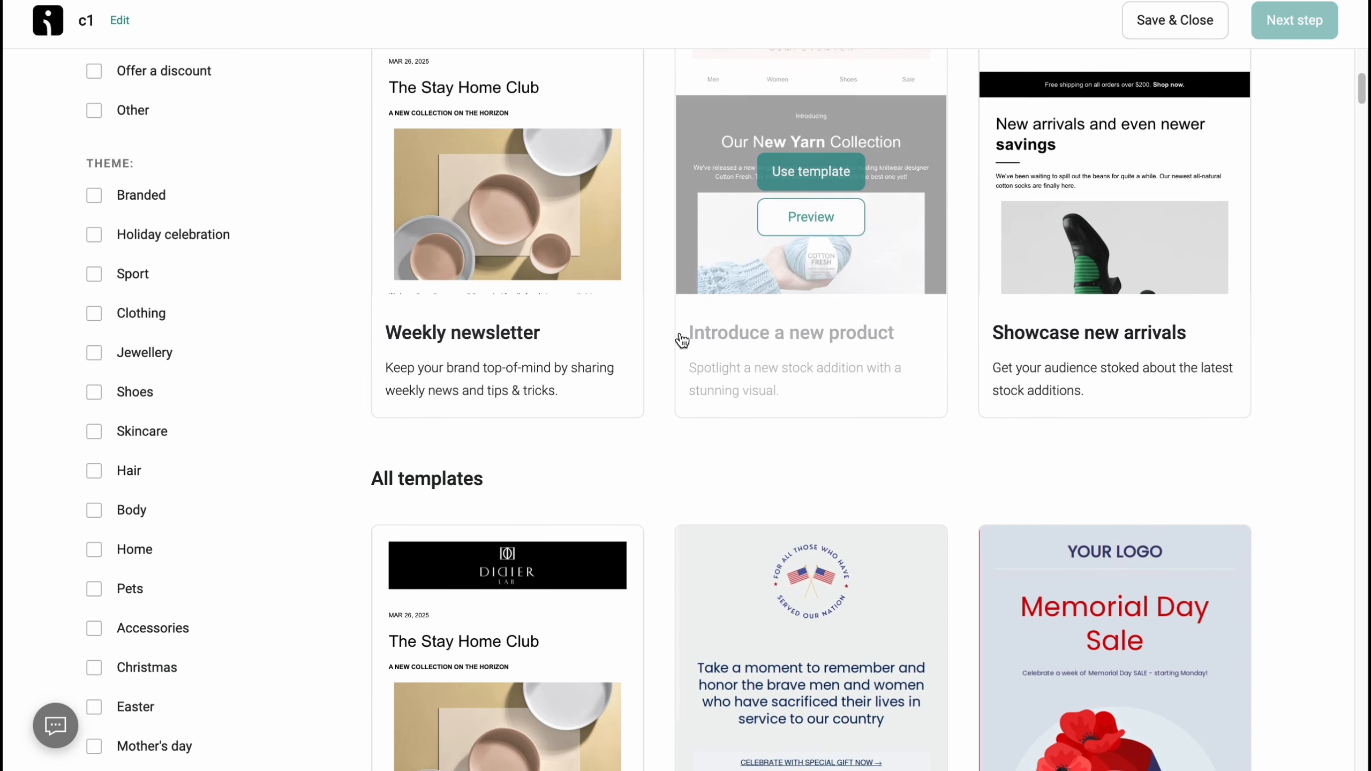
pyautogui.scroll(-5, 679, 339)
pyautogui.scroll(3, 700, 339)
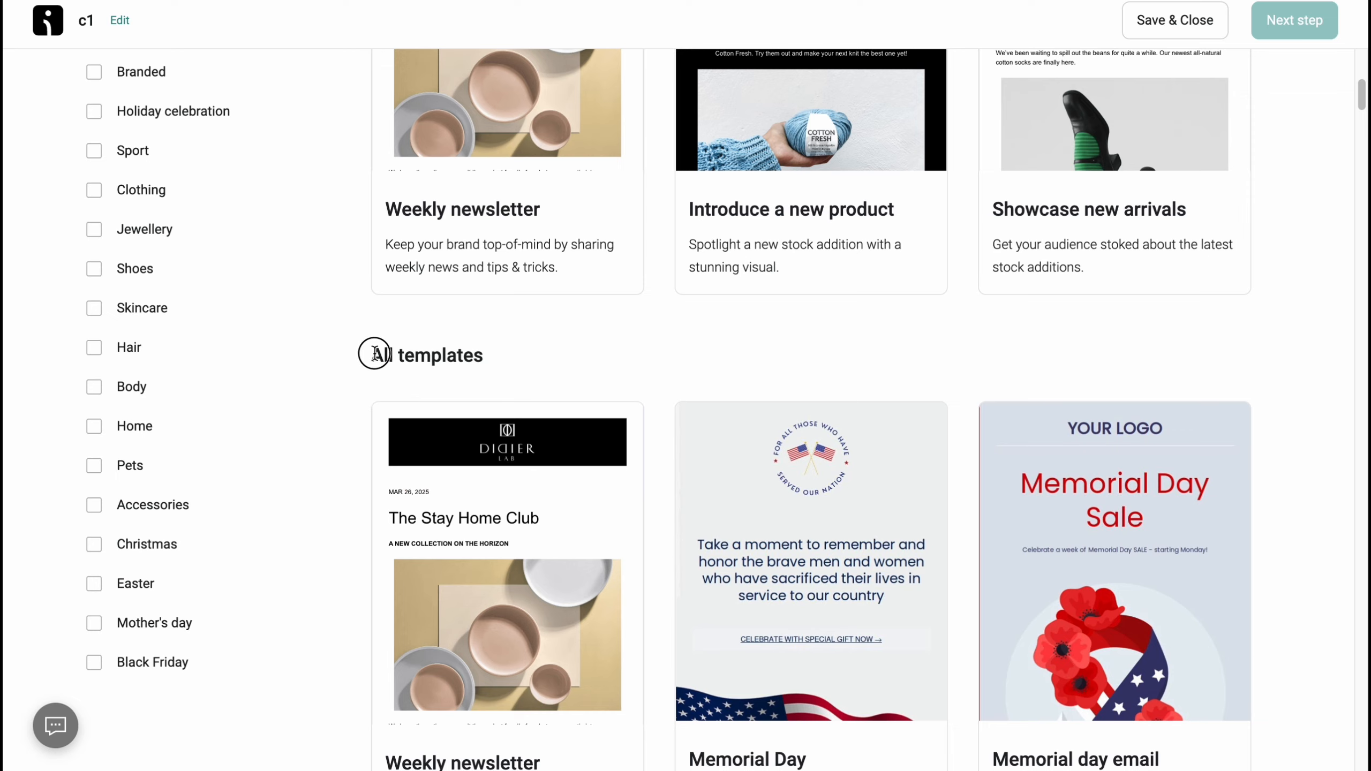
pyautogui.moveTo(371, 356); pyautogui.dragTo(484, 357)
pyautogui.scroll(2, 591, 362)
pyautogui.scroll(4, 597, 386)
pyautogui.moveTo(372, 214); pyautogui.dragTo(501, 215)
pyautogui.scroll(-12, 654, 307)
pyautogui.scroll(9, 137, 251)
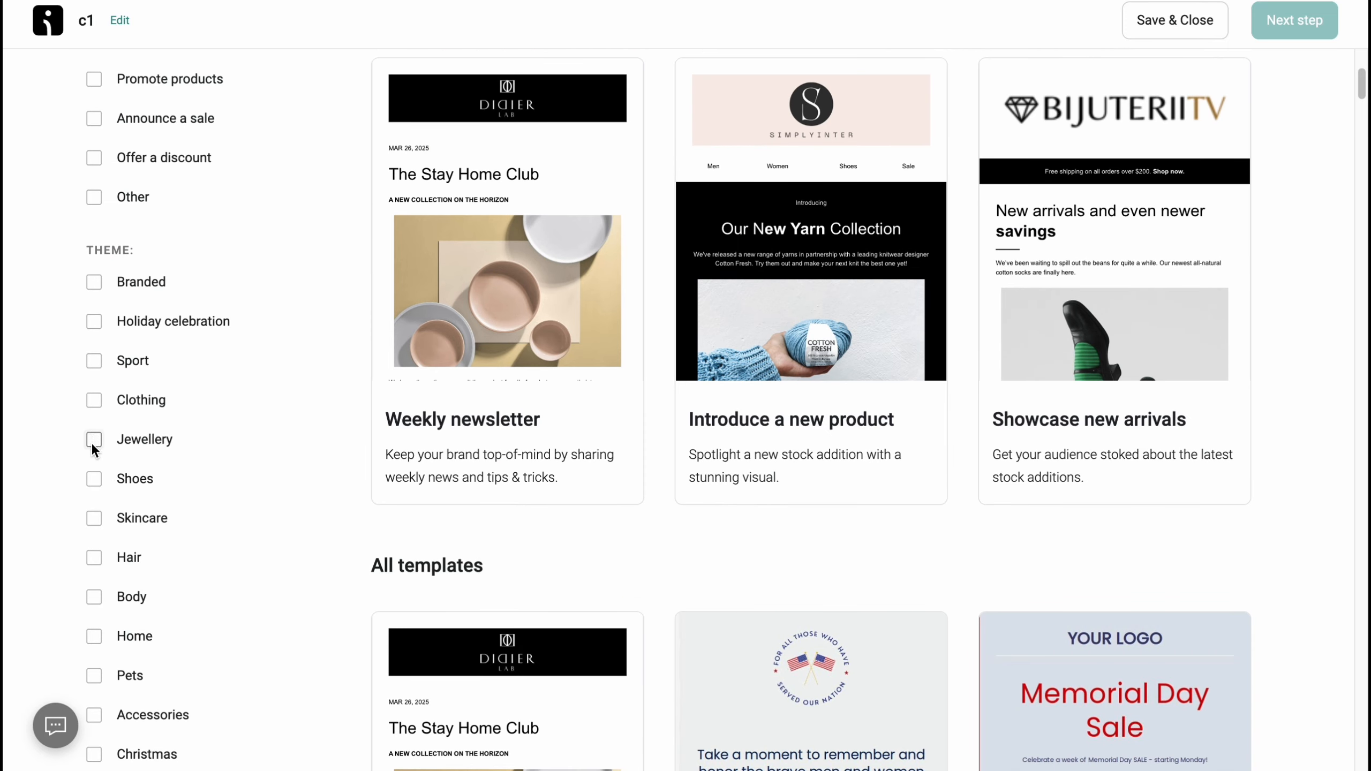
pyautogui.scroll(3, 227, 198)
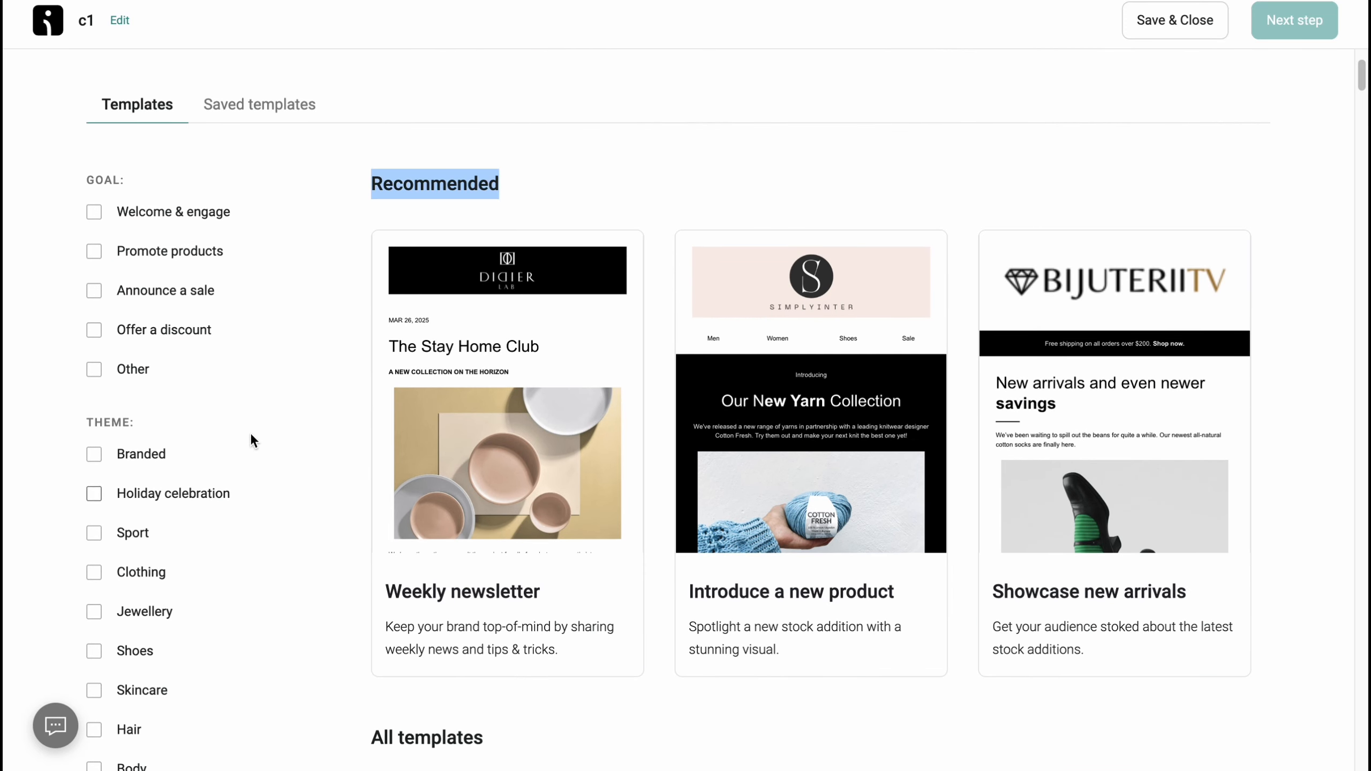
pyautogui.scroll(-10, 626, 394)
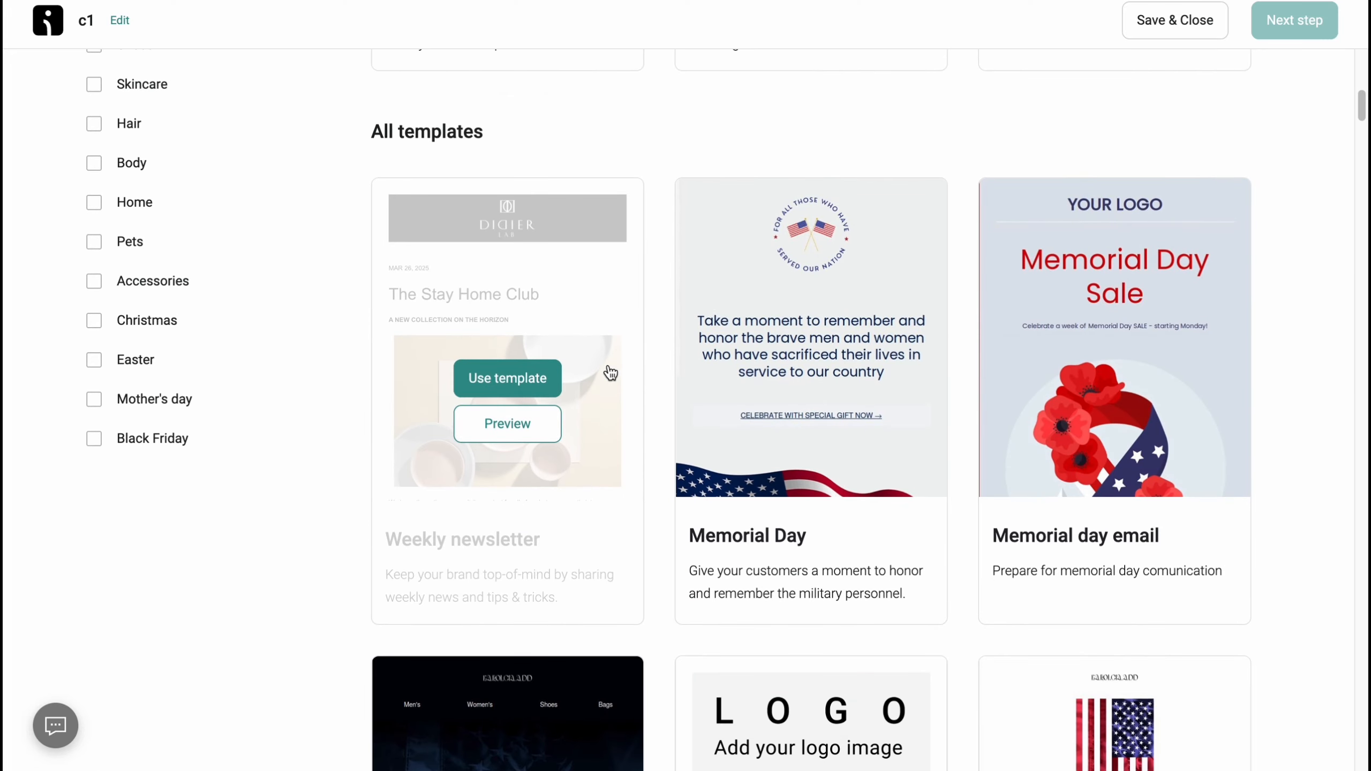
pyautogui.scroll(-7, 679, 146)
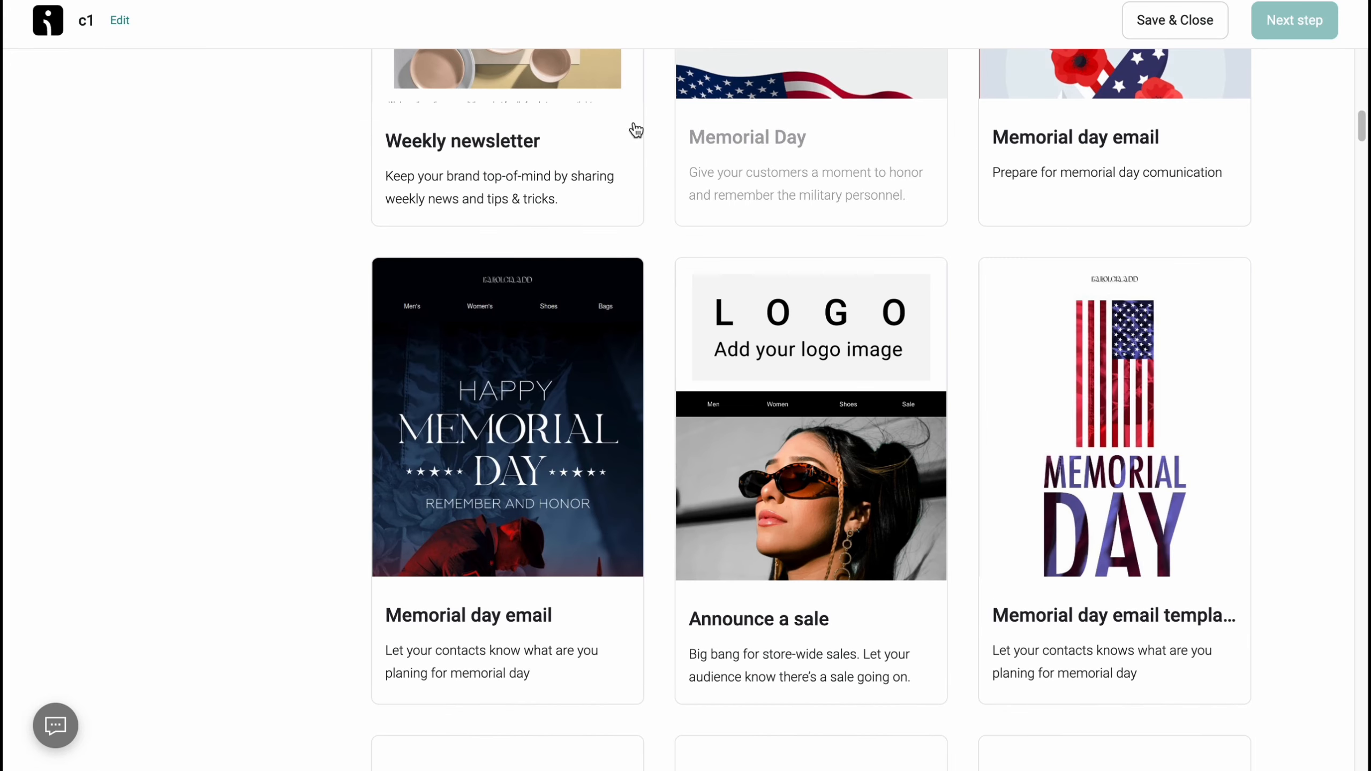
# Preview the "Announce a sale" template down to its lower sections and close the preview
pyautogui.moveTo(761, 410)
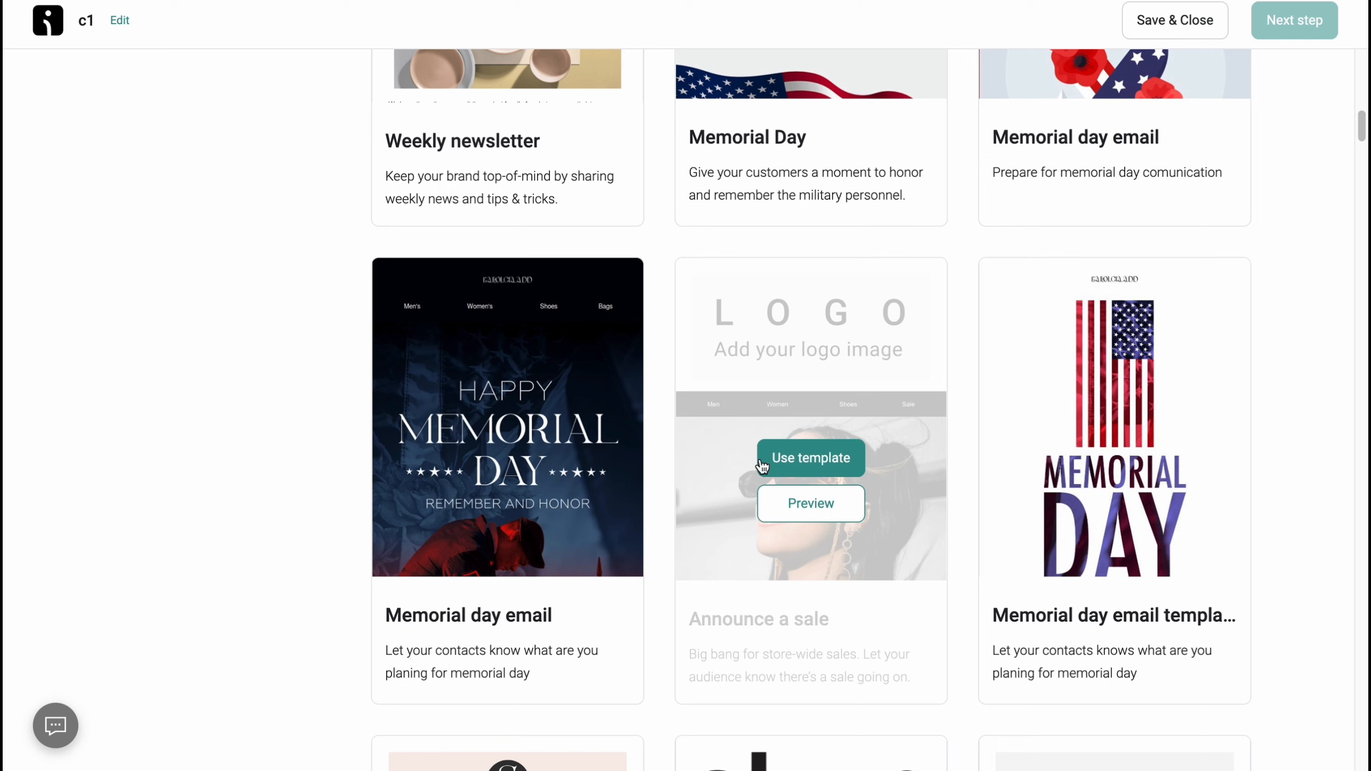
pyautogui.click(804, 508)
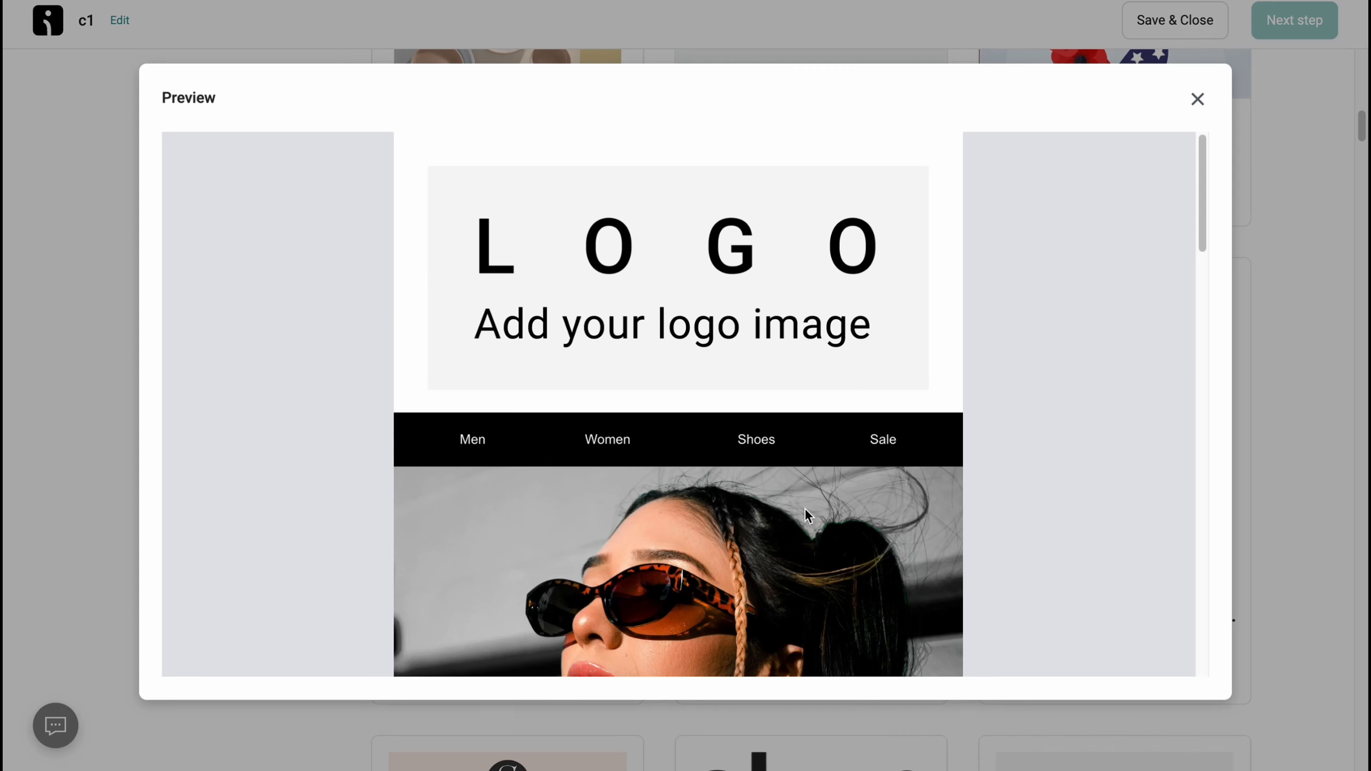
pyautogui.scroll(-15, 713, 484)
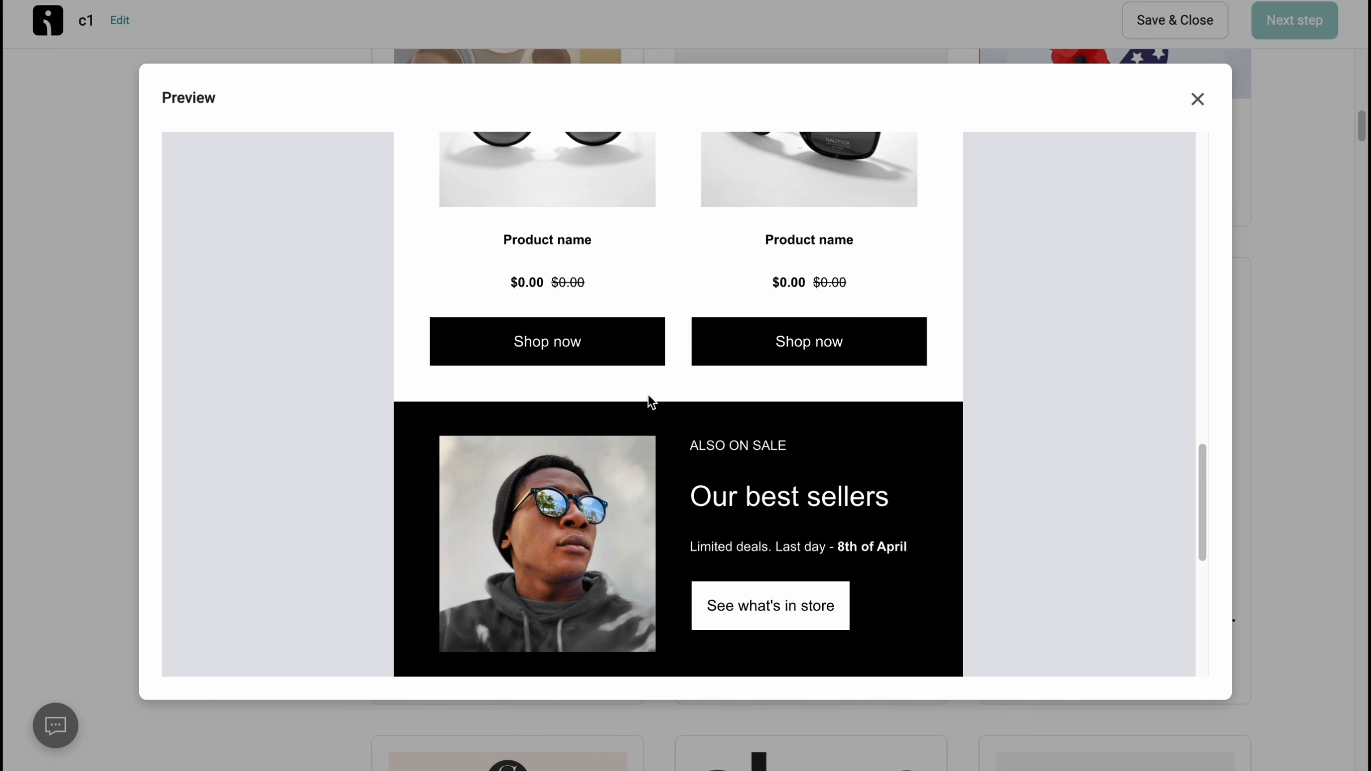
pyautogui.scroll(-3, 647, 394)
pyautogui.click(1196, 100)
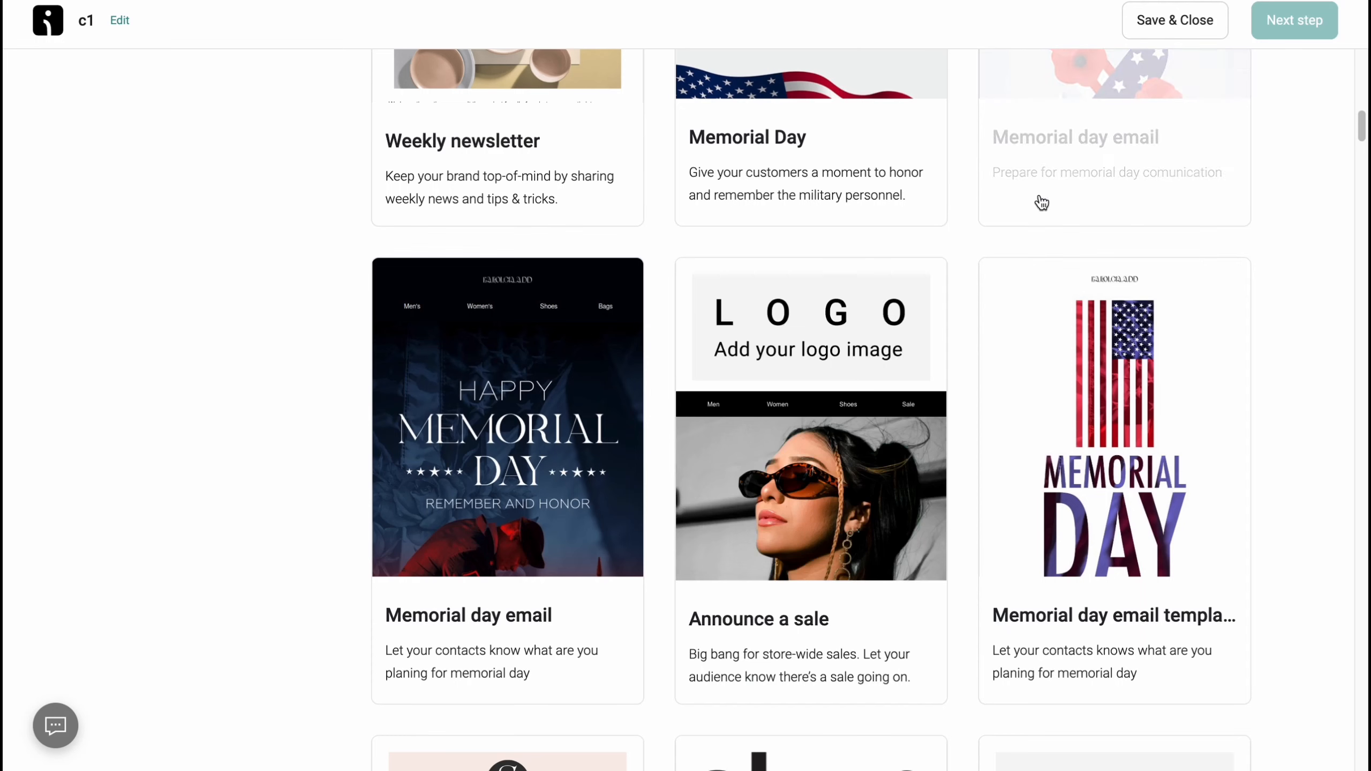
# Use the "Announce a sale" template for the campaign and look over its content in the email editor
pyautogui.click(817, 455)
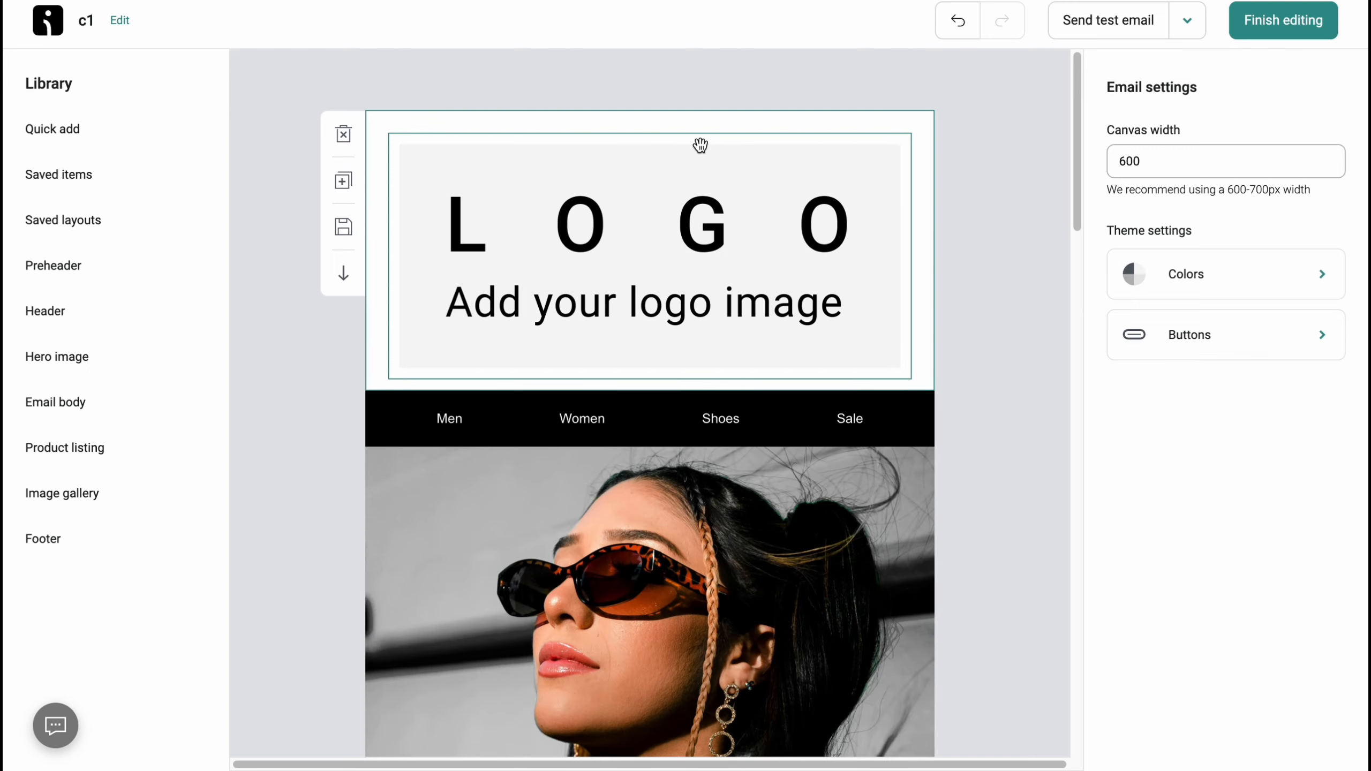
pyautogui.scroll(-20, 711, 320)
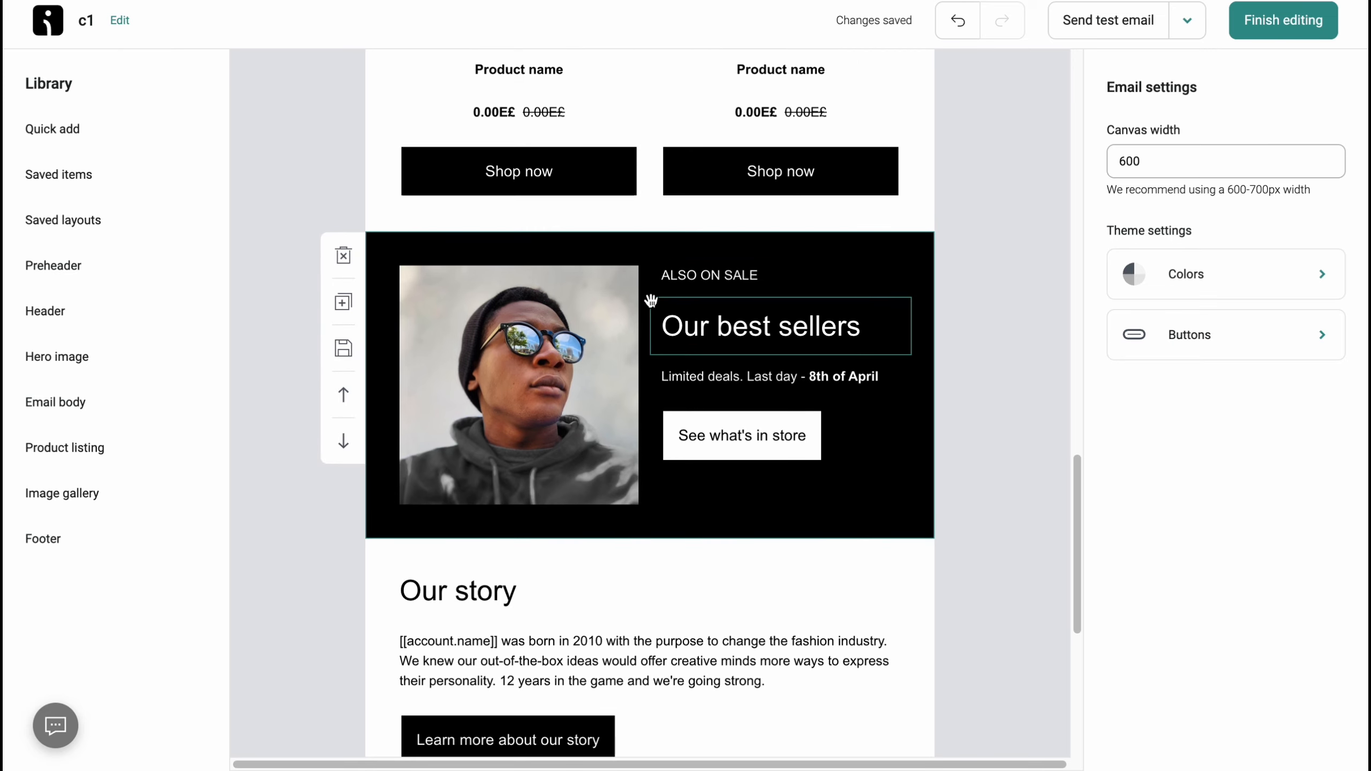
pyautogui.scroll(20, 642, 309)
# Select the logo placeholder at the start of the email and open the replacement option for its image
pyautogui.click(684, 186)
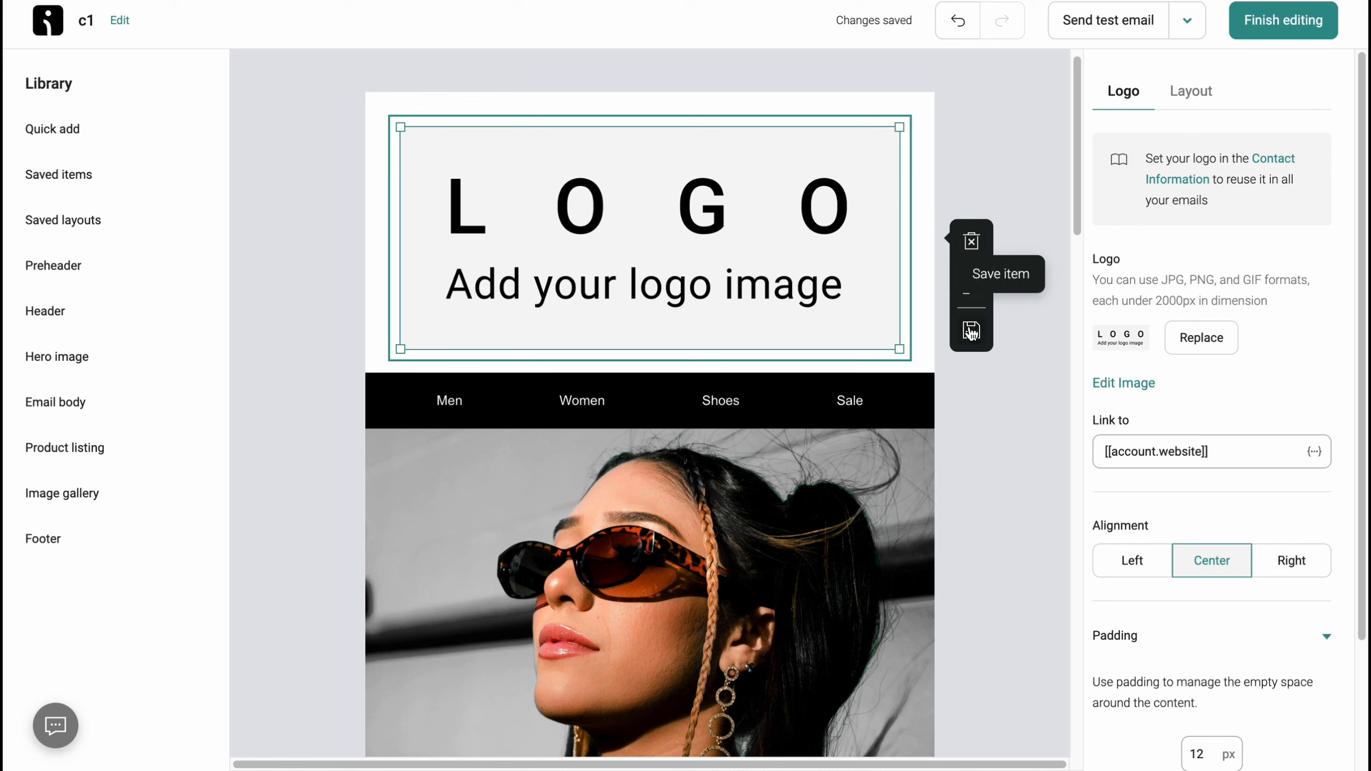
pyautogui.click(545, 205)
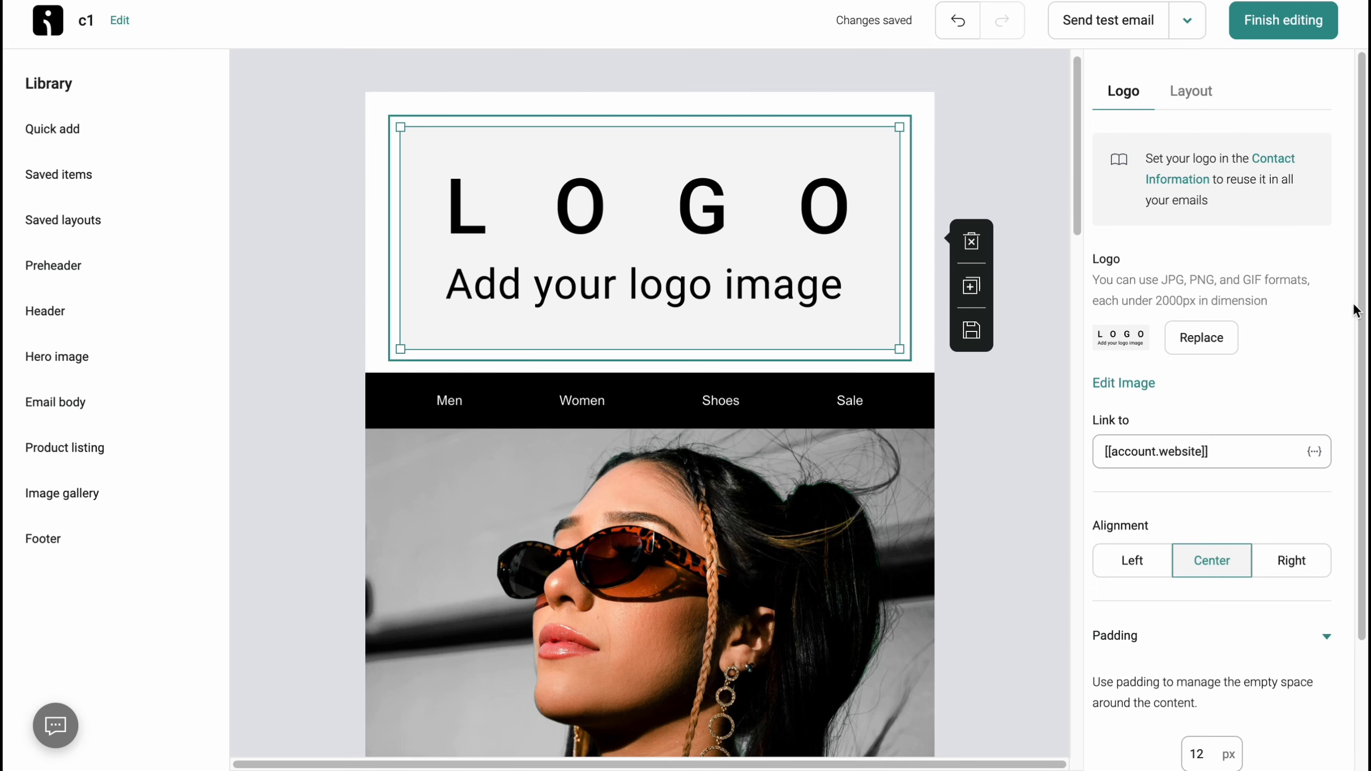
pyautogui.click(1192, 339)
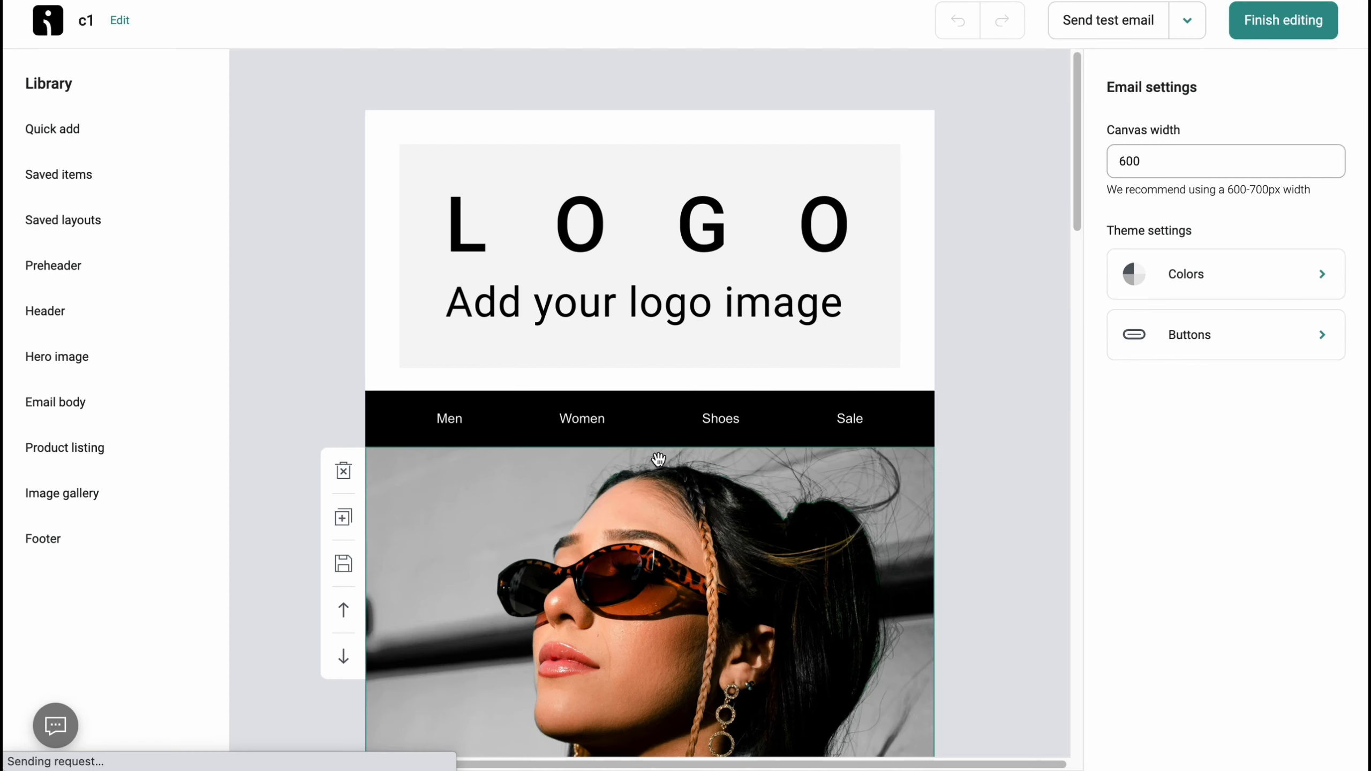
# Format the "Women" item in the email's navigation menu as bold and italic
pyautogui.scroll(-1, 655, 456)
pyautogui.click(592, 398)
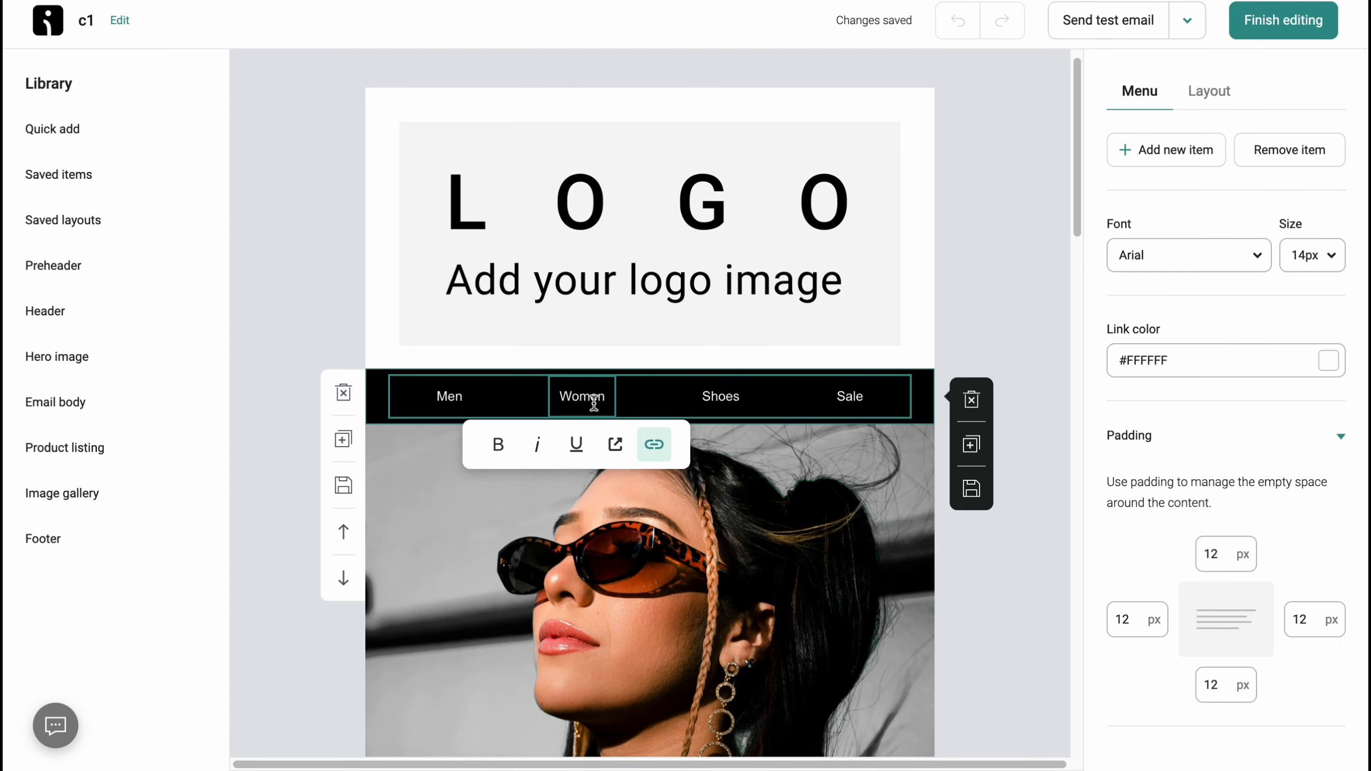
pyautogui.moveTo(602, 396); pyautogui.dragTo(555, 398)
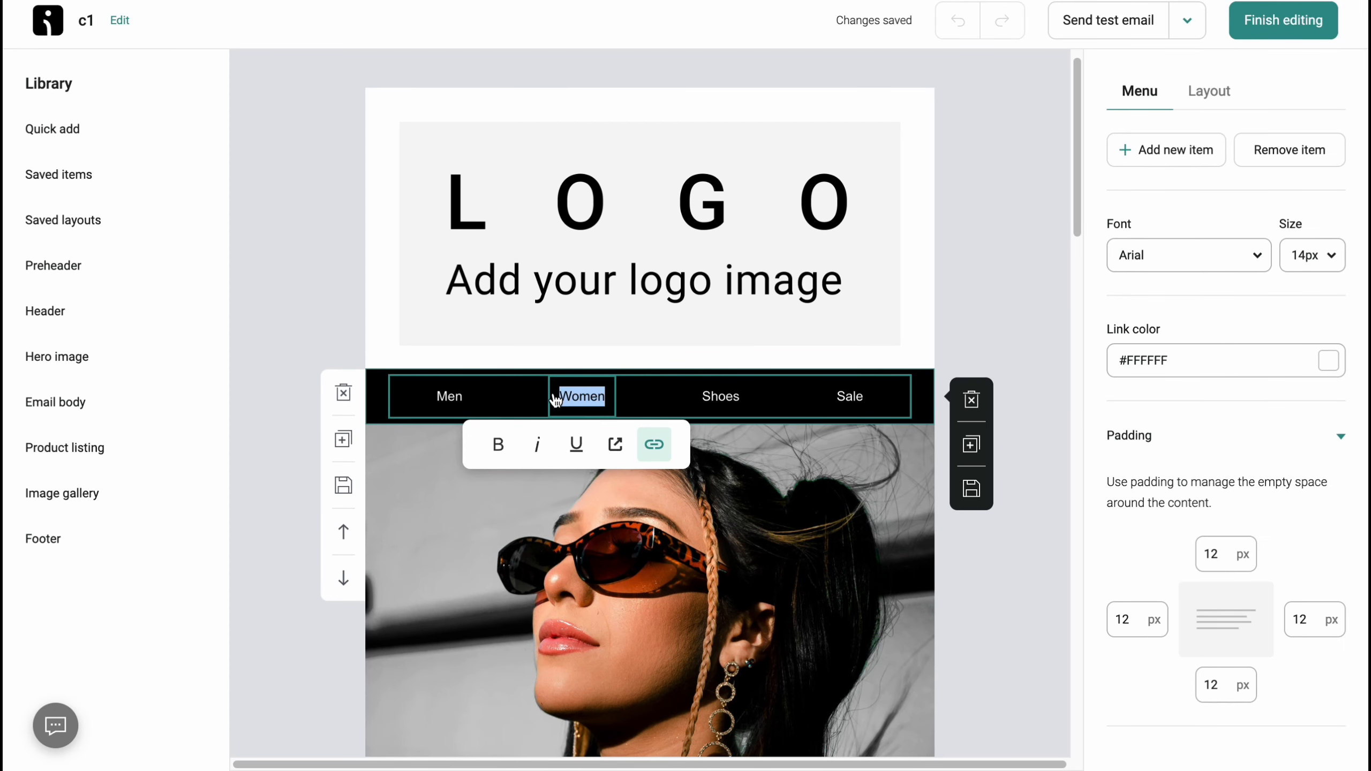
pyautogui.click(665, 572)
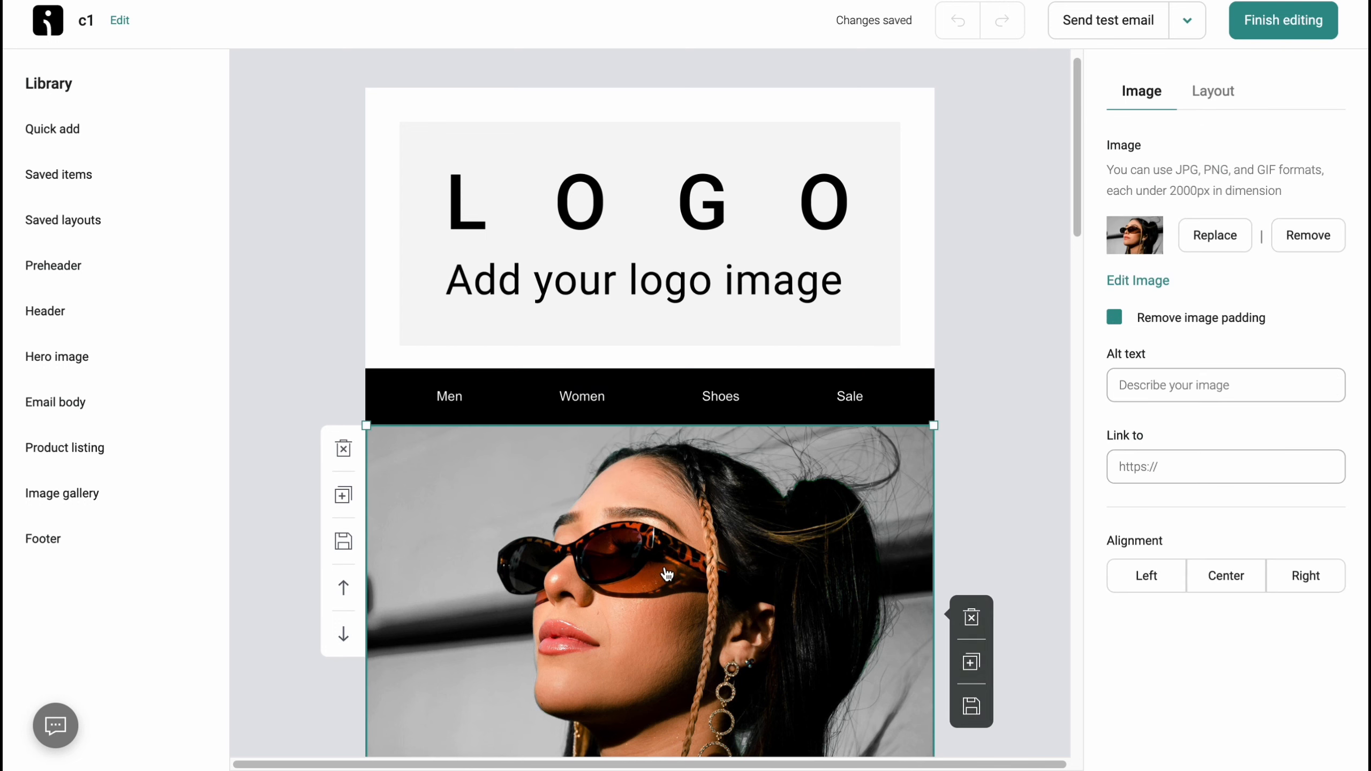
pyautogui.click(590, 396)
pyautogui.click(497, 444)
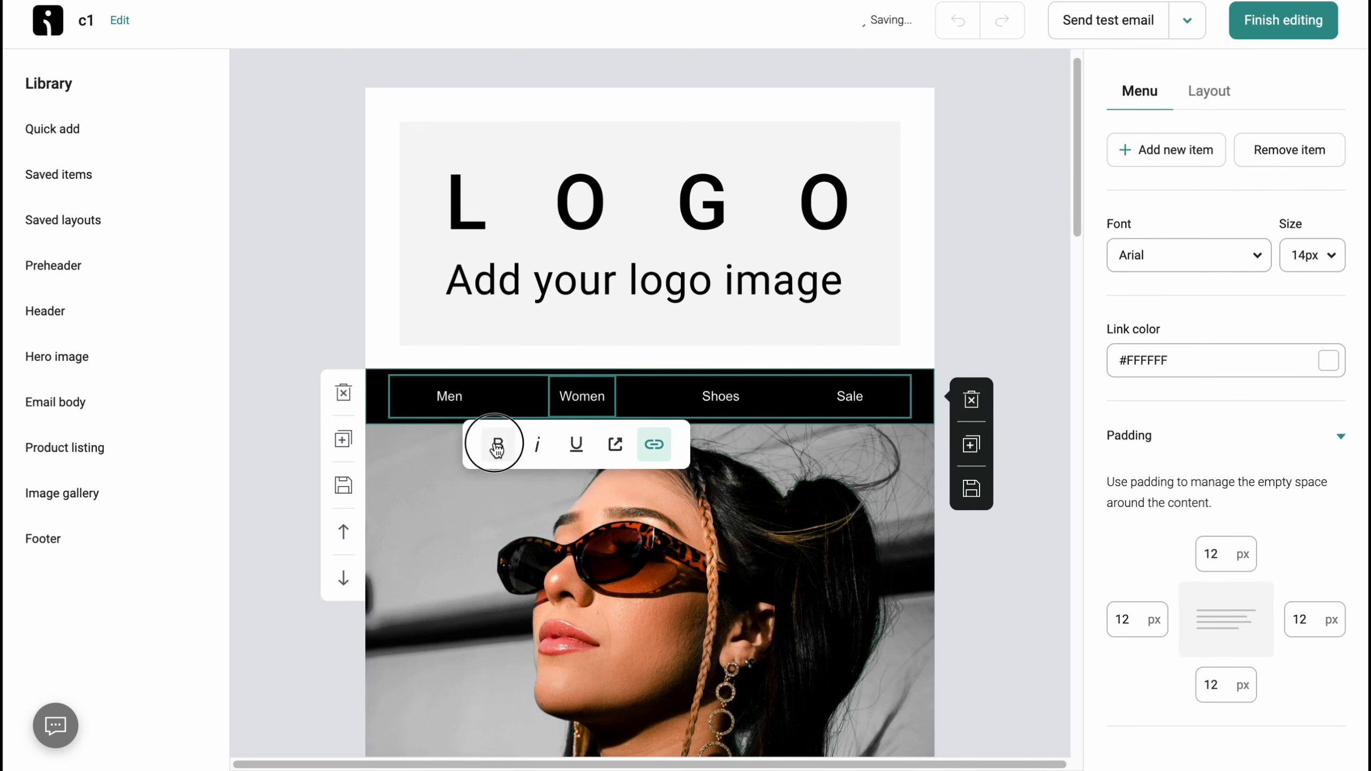
pyautogui.click(537, 444)
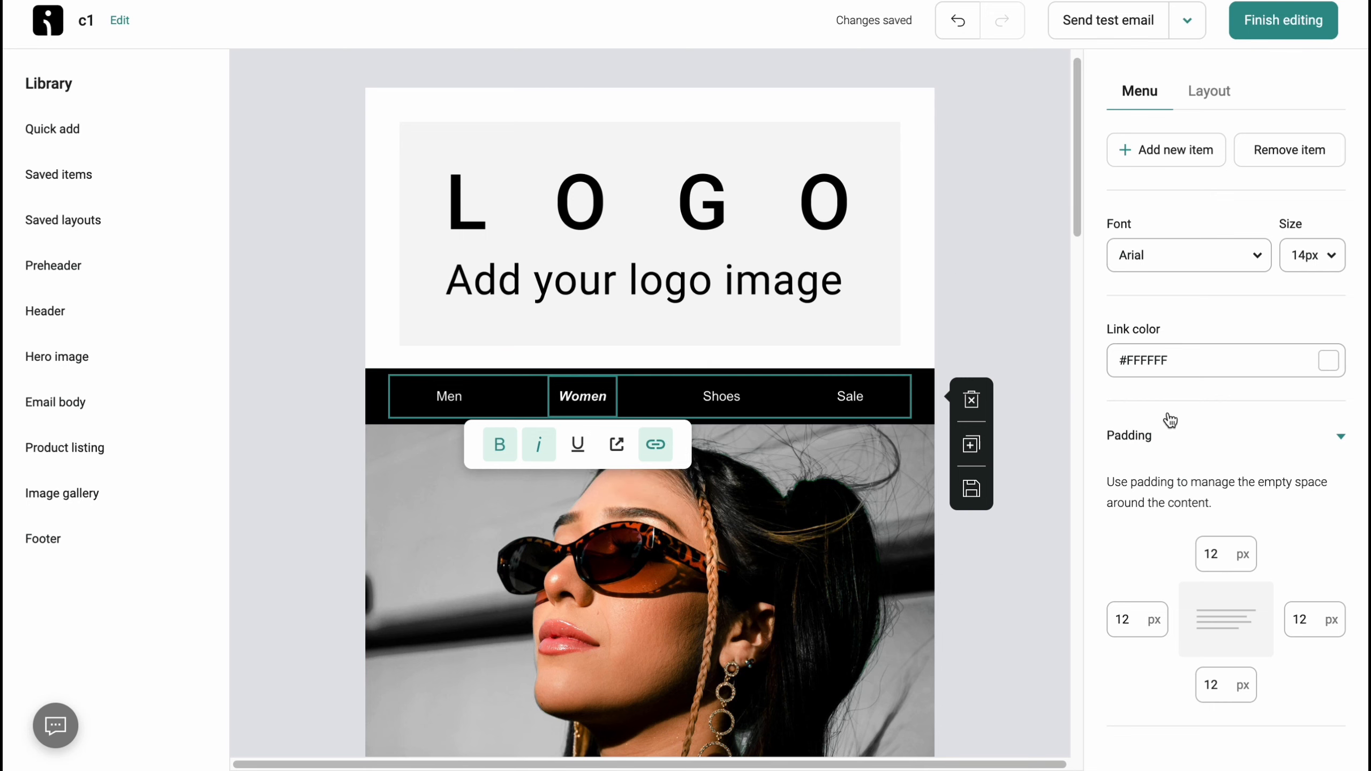
pyautogui.click(968, 232)
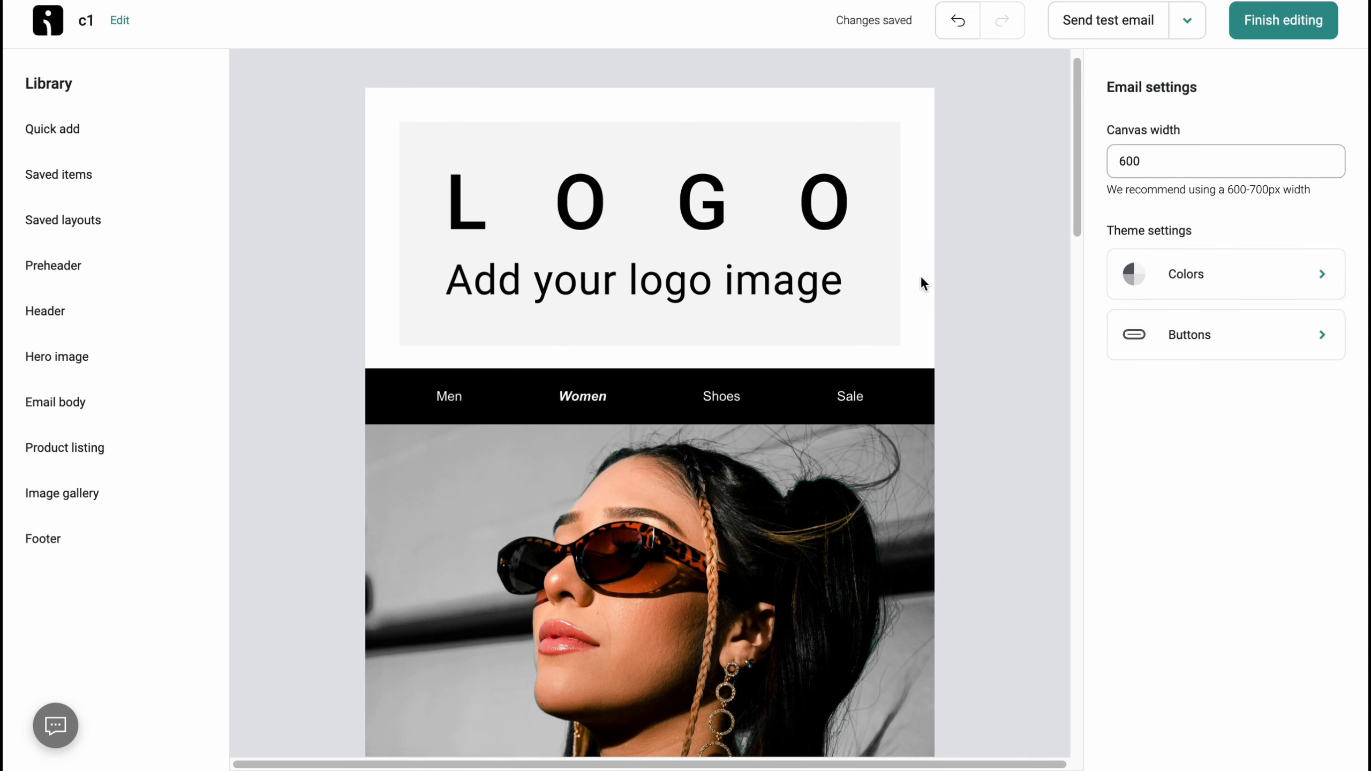
# Look through the library's block categories, including the saved layouts and the preheader variants
pyautogui.click(68, 209)
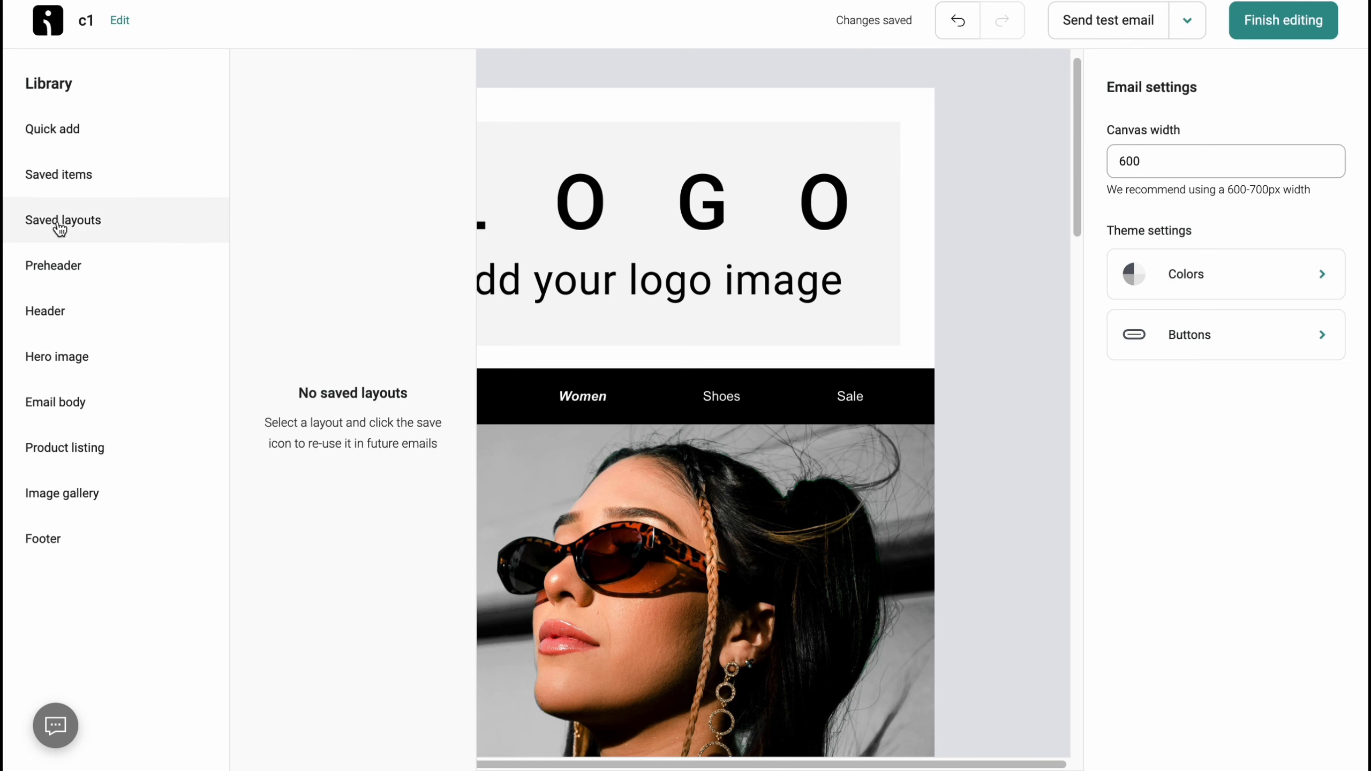
pyautogui.moveTo(25, 132)
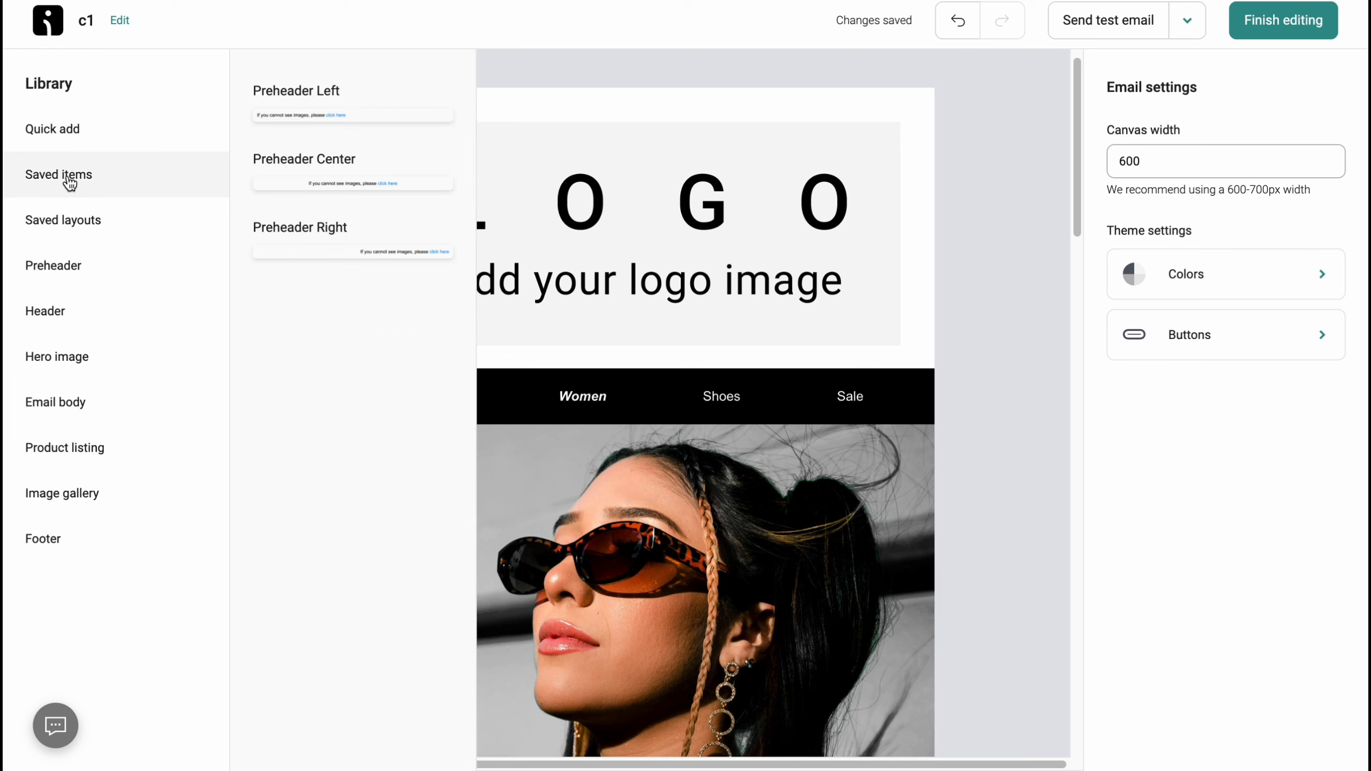
pyautogui.moveTo(71, 327)
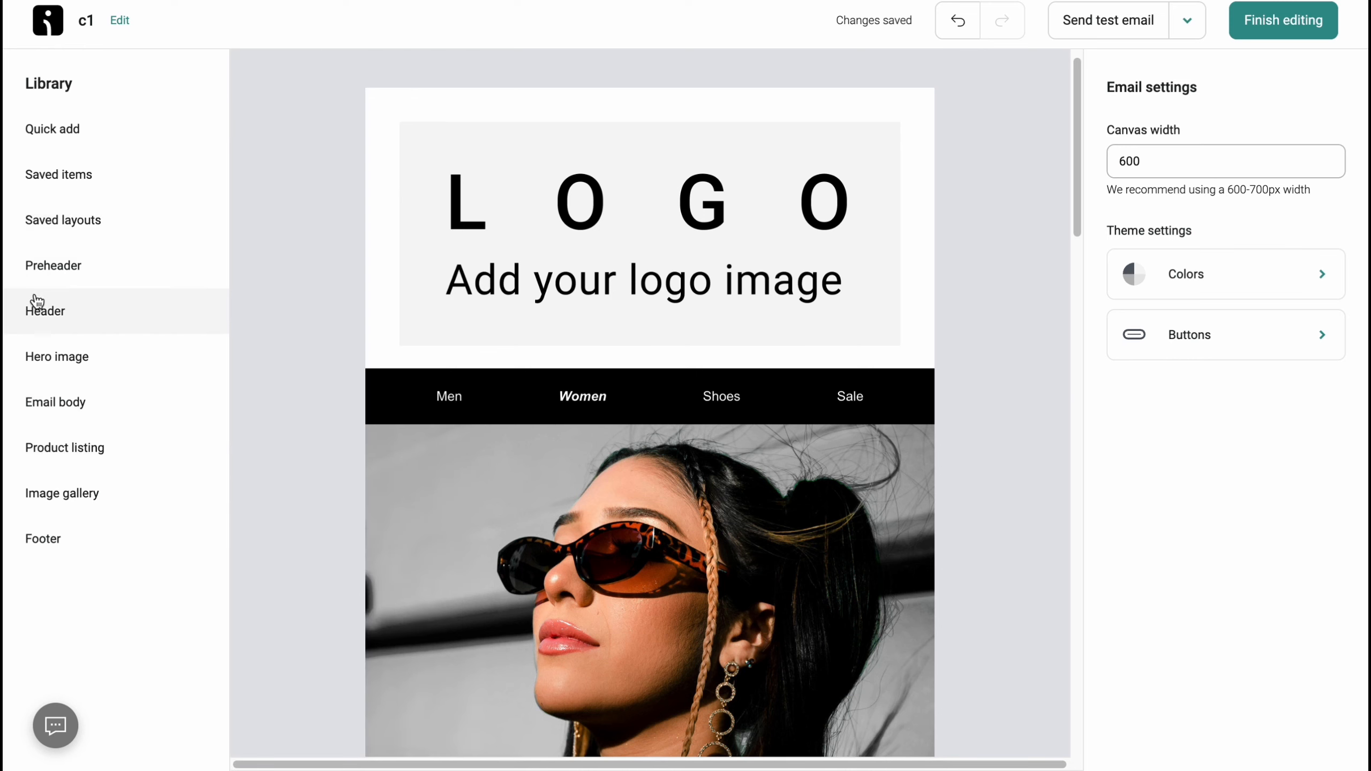
pyautogui.click(726, 308)
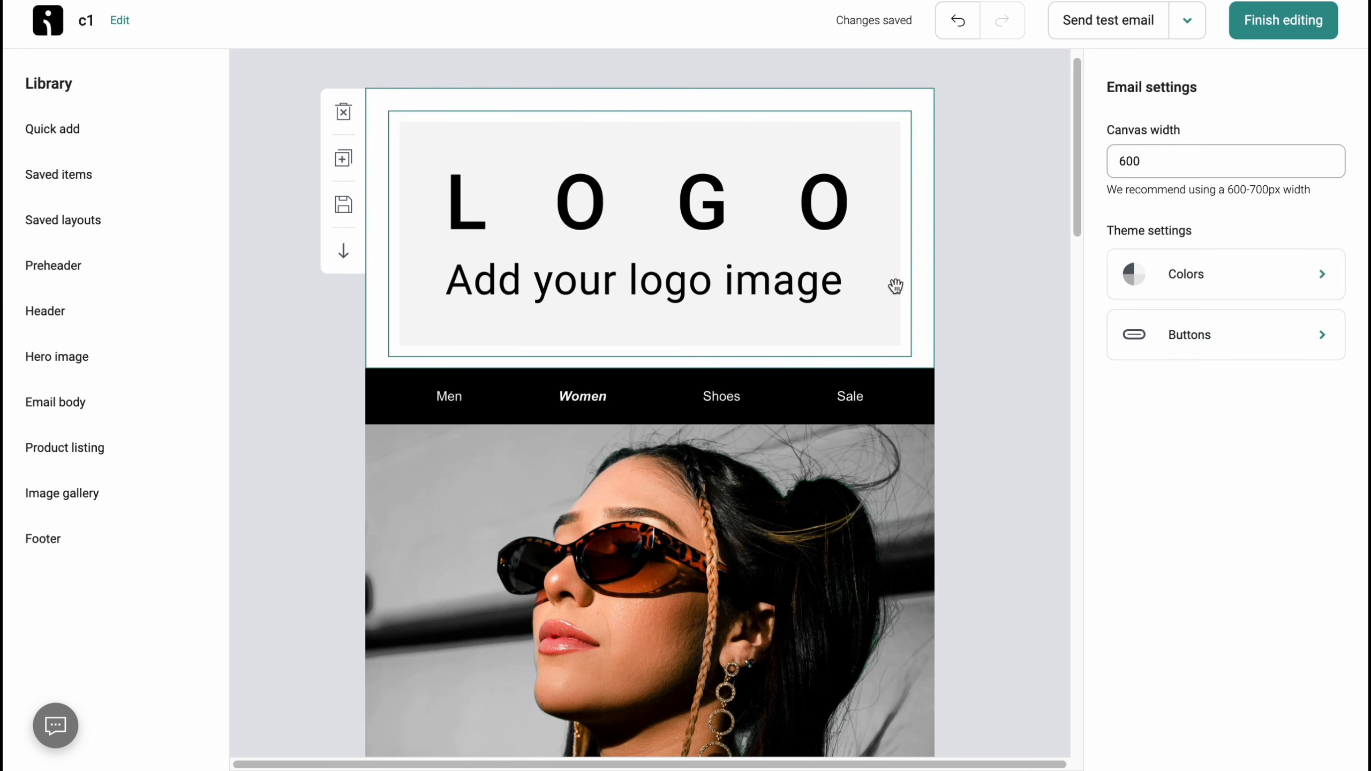
# Look over the email's hero image, sale text and product listing, and finish editing the email
pyautogui.scroll(-6, 917, 275)
pyautogui.click(658, 242)
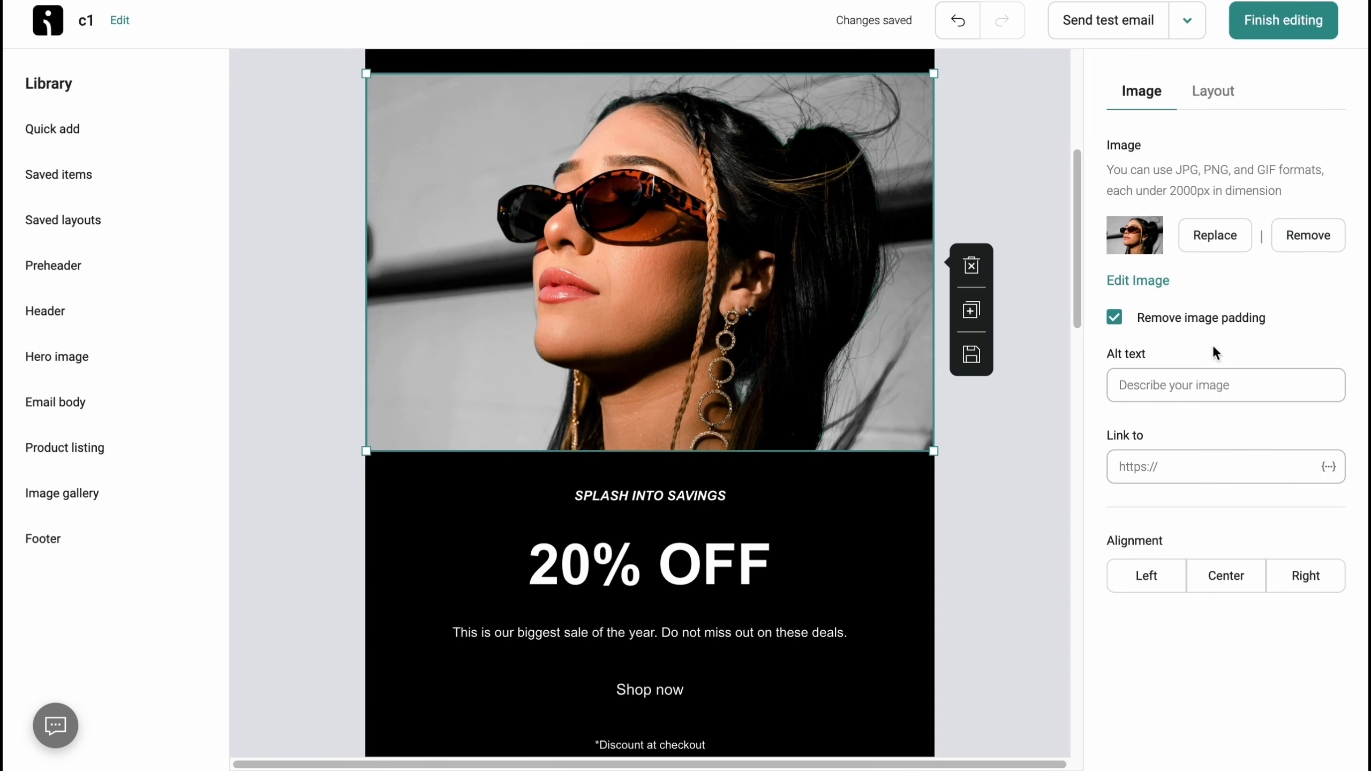
pyautogui.scroll(-10, 856, 475)
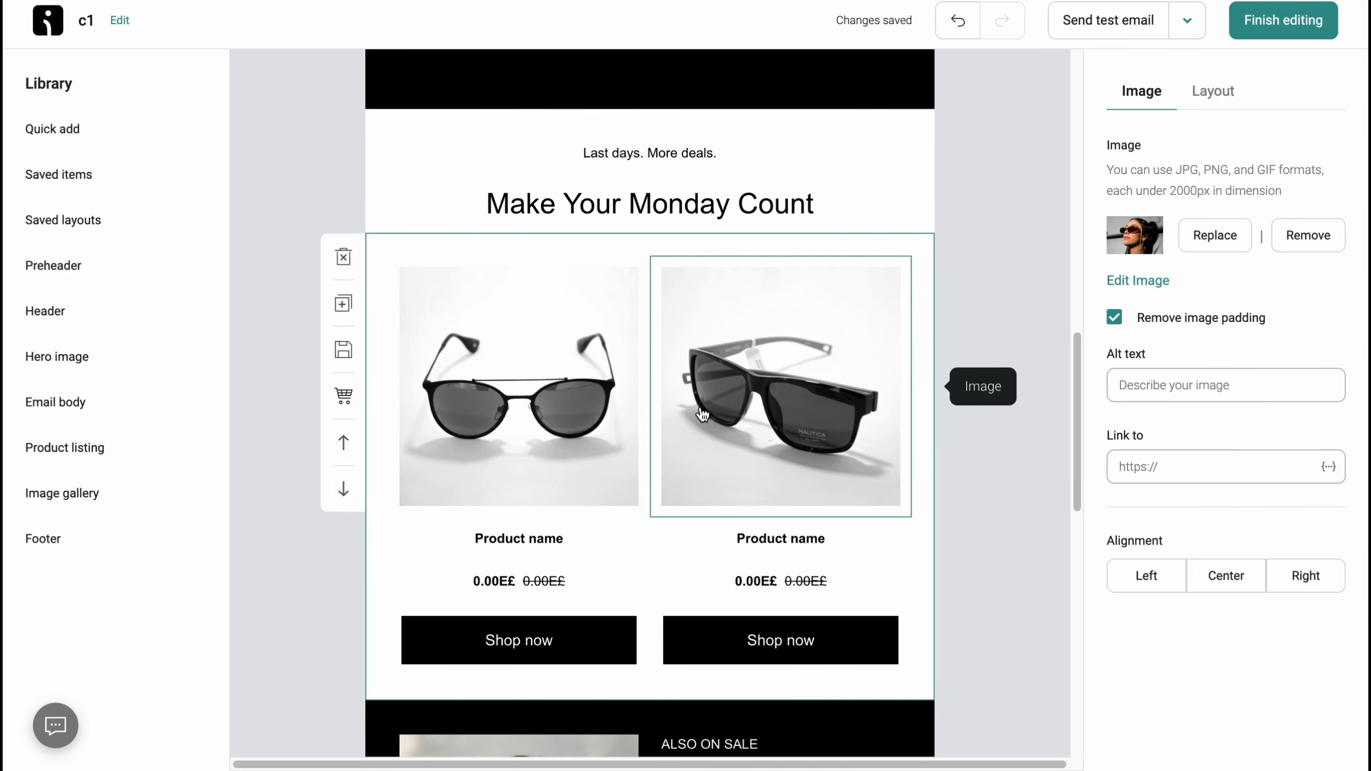
pyautogui.scroll(12, 852, 346)
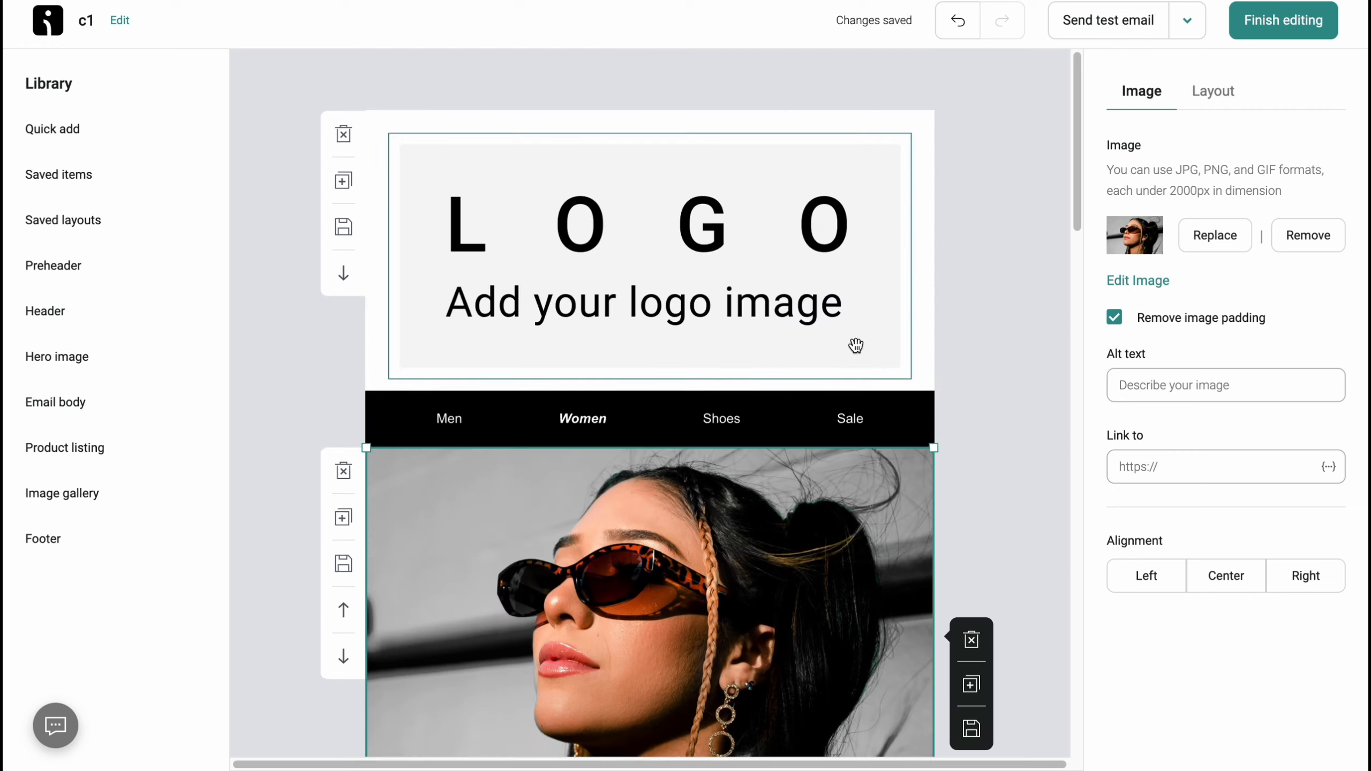
pyautogui.click(1260, 31)
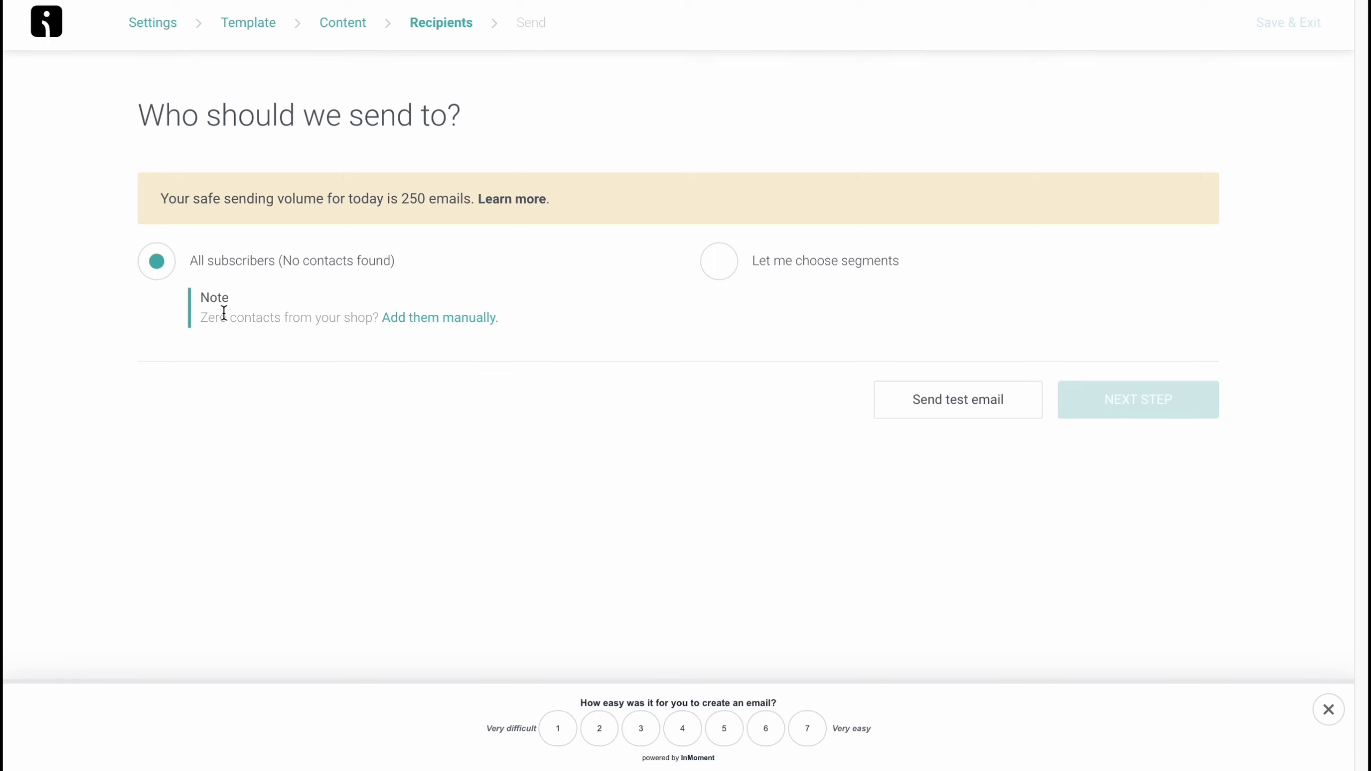
# Check the option for choosing segments as recipients and set the campaign to go to all subscribers
pyautogui.click(156, 267)
pyautogui.moveTo(161, 199); pyautogui.dragTo(426, 199)
pyautogui.click(613, 448)
pyautogui.click(714, 263)
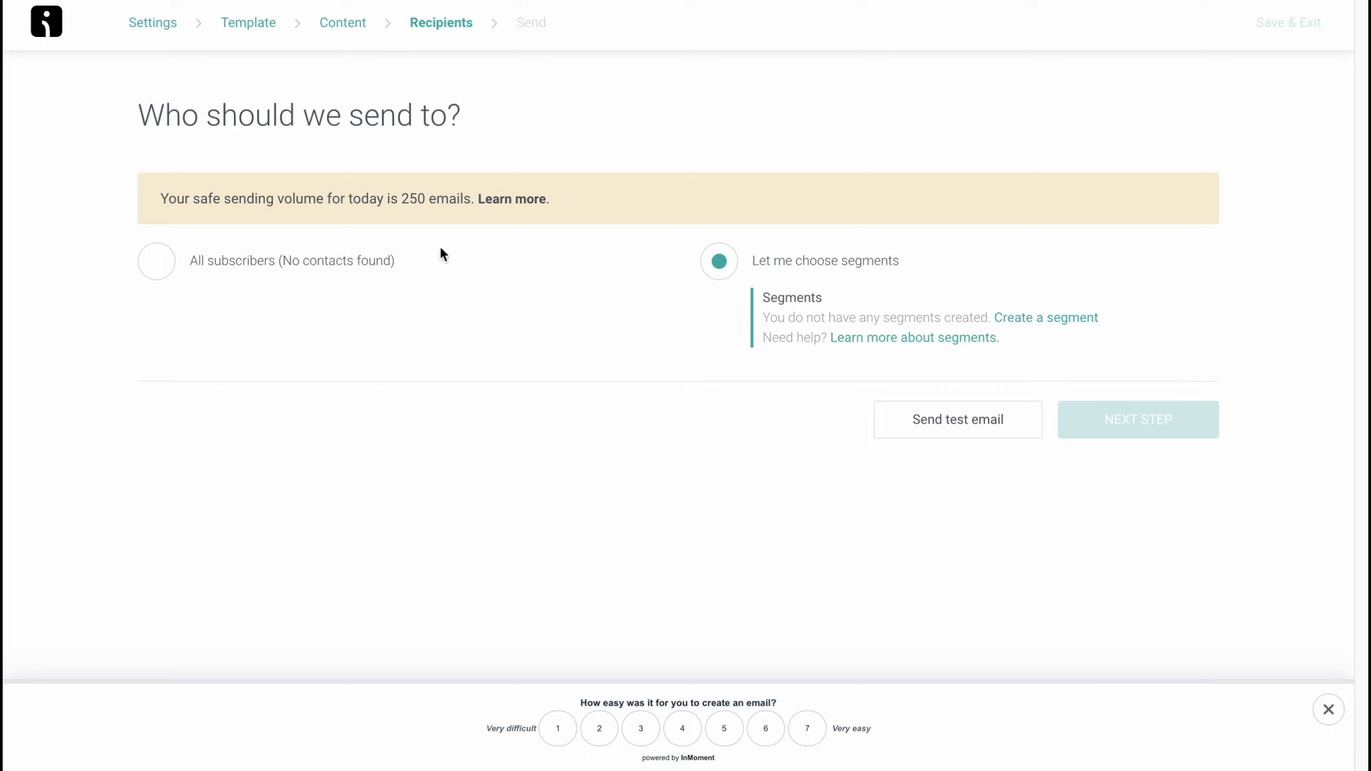
pyautogui.click(205, 264)
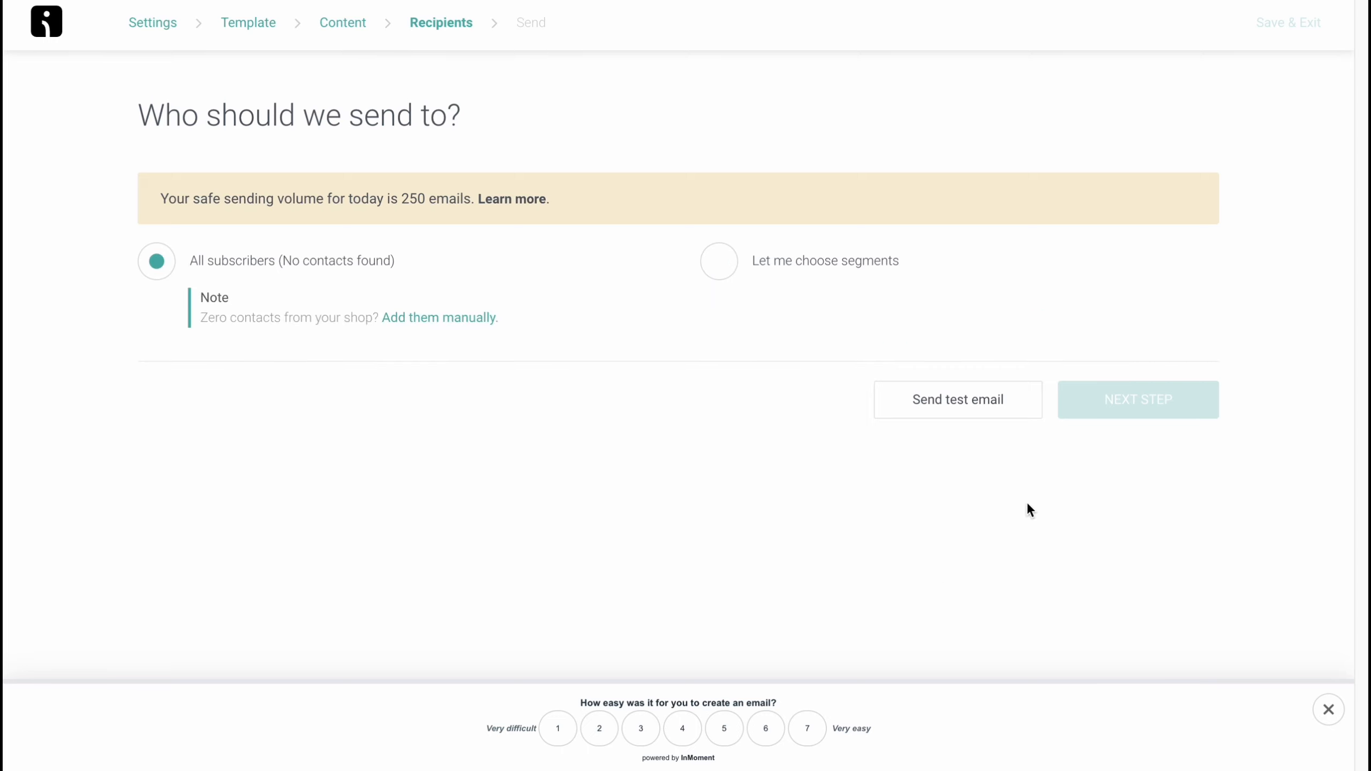
# Look at the form for sending a test email and close it without sending one
pyautogui.click(945, 409)
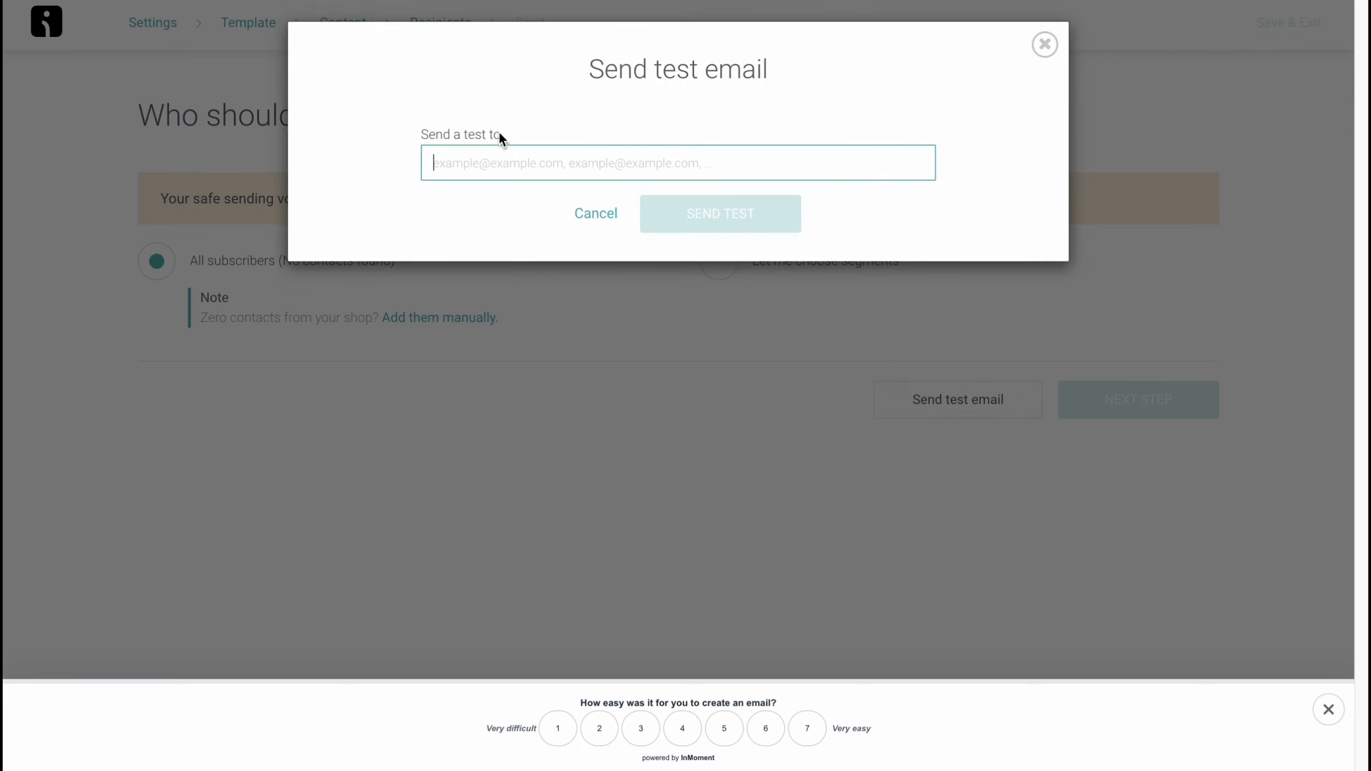
pyautogui.moveTo(542, 73); pyautogui.dragTo(698, 98)
pyautogui.tripleClick(453, 128)
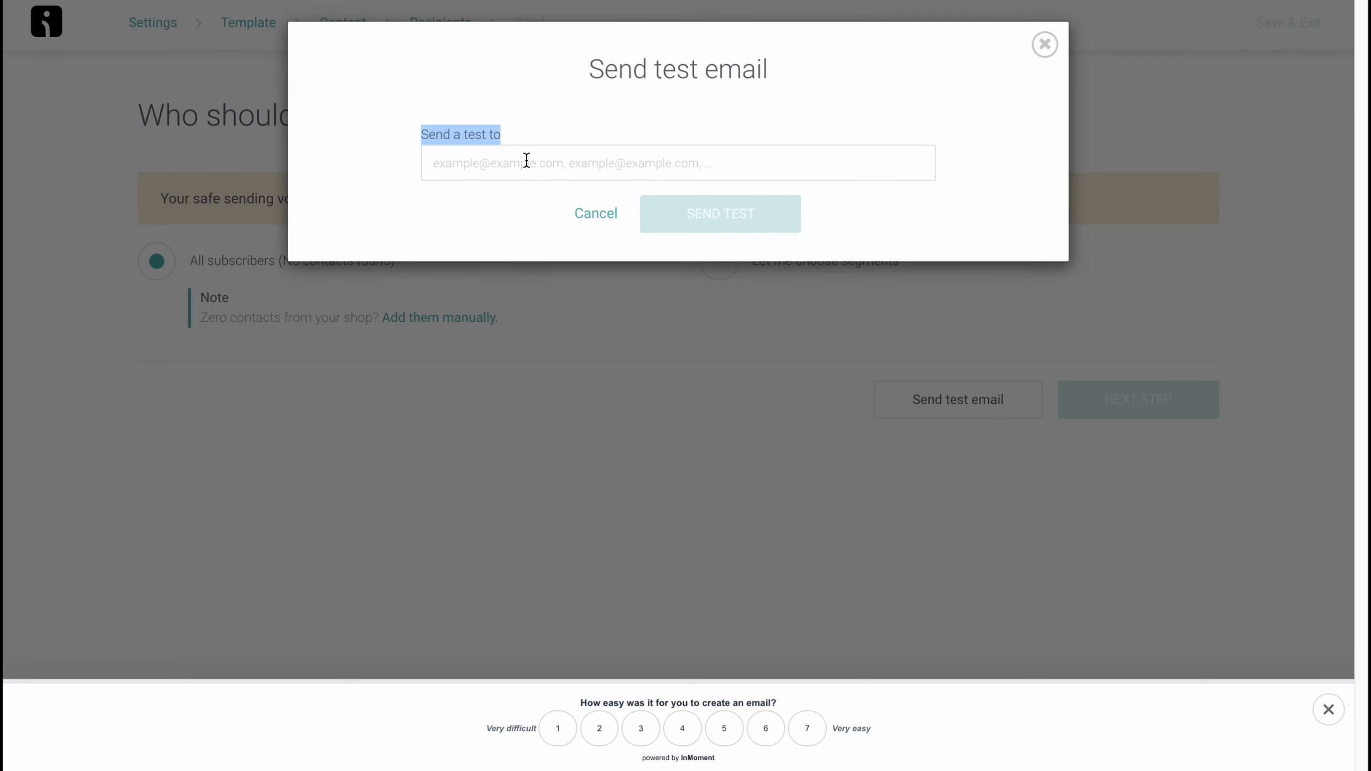
pyautogui.click(582, 213)
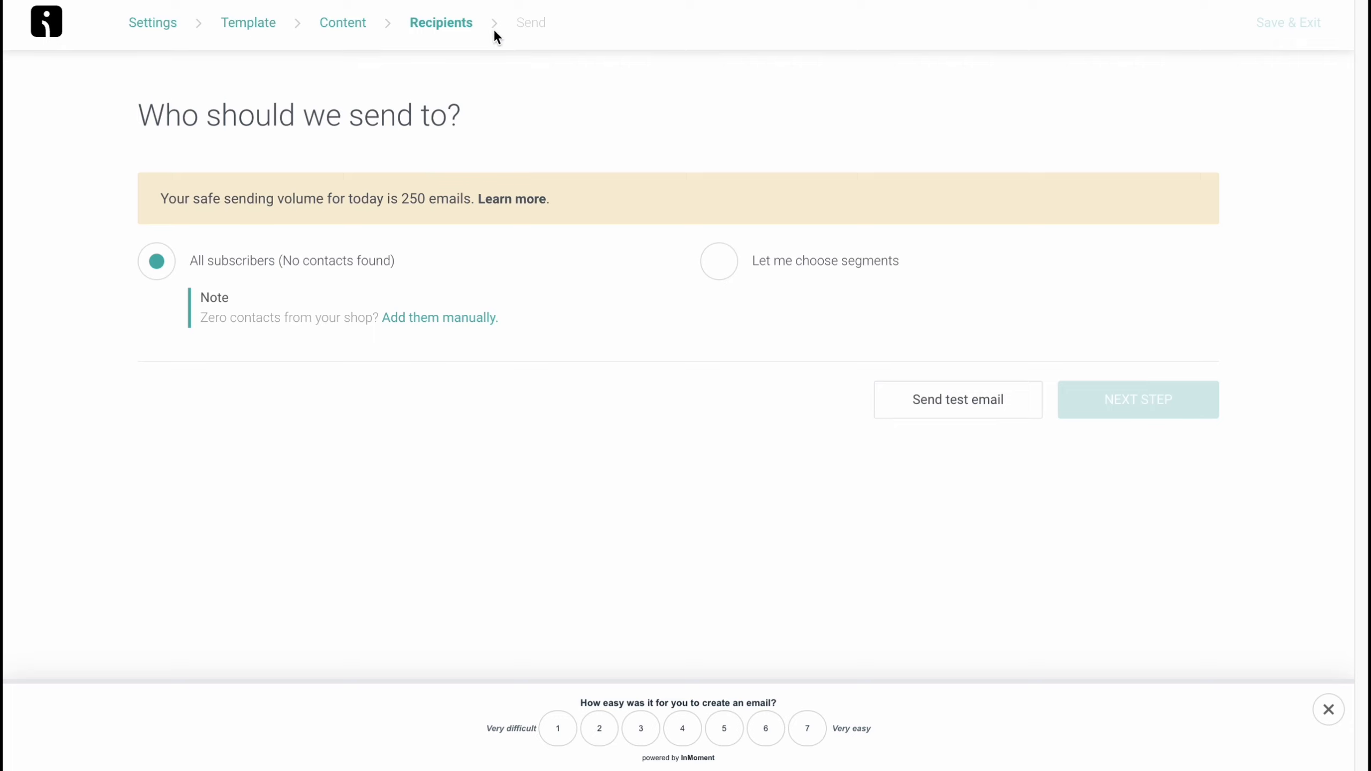
# Rate the email creation survey 1, dismiss it without a comment and return to the campaigns list
pyautogui.click(547, 730)
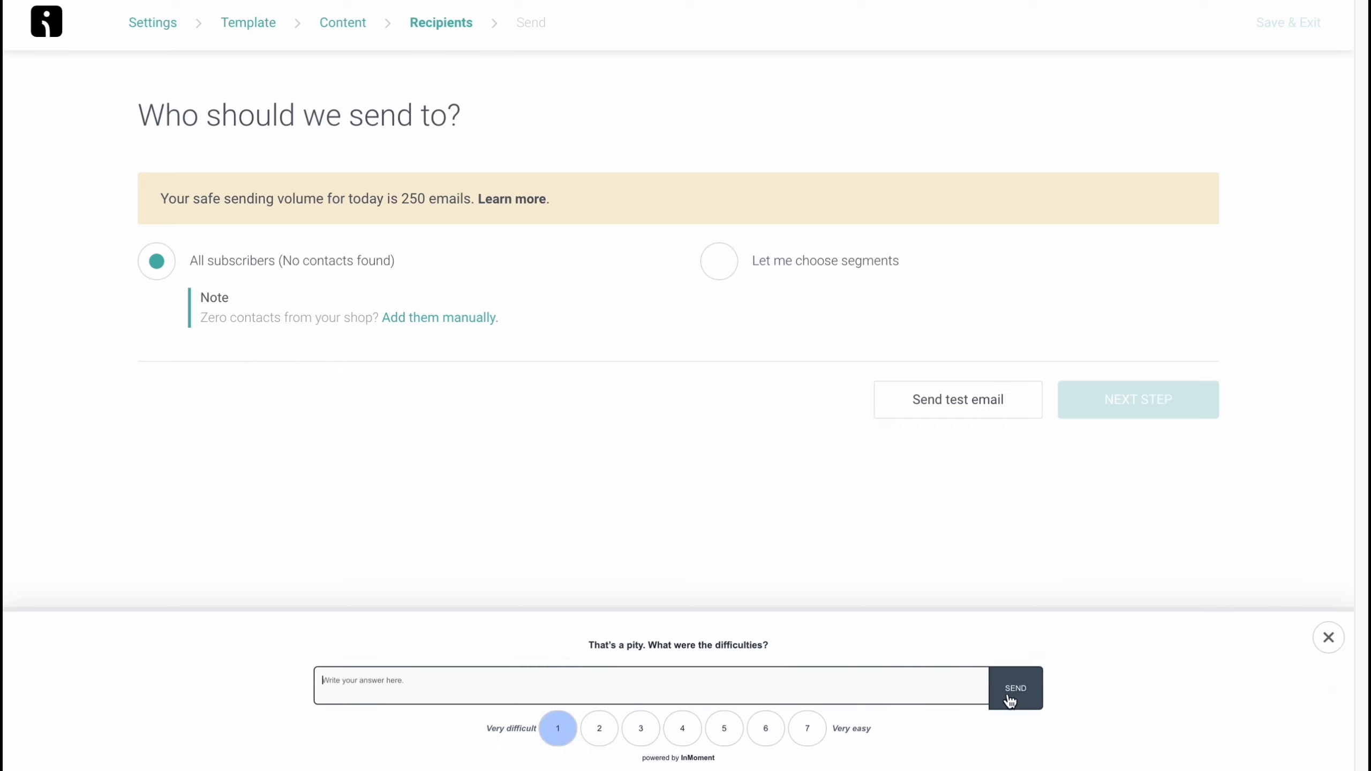
pyautogui.click(1326, 637)
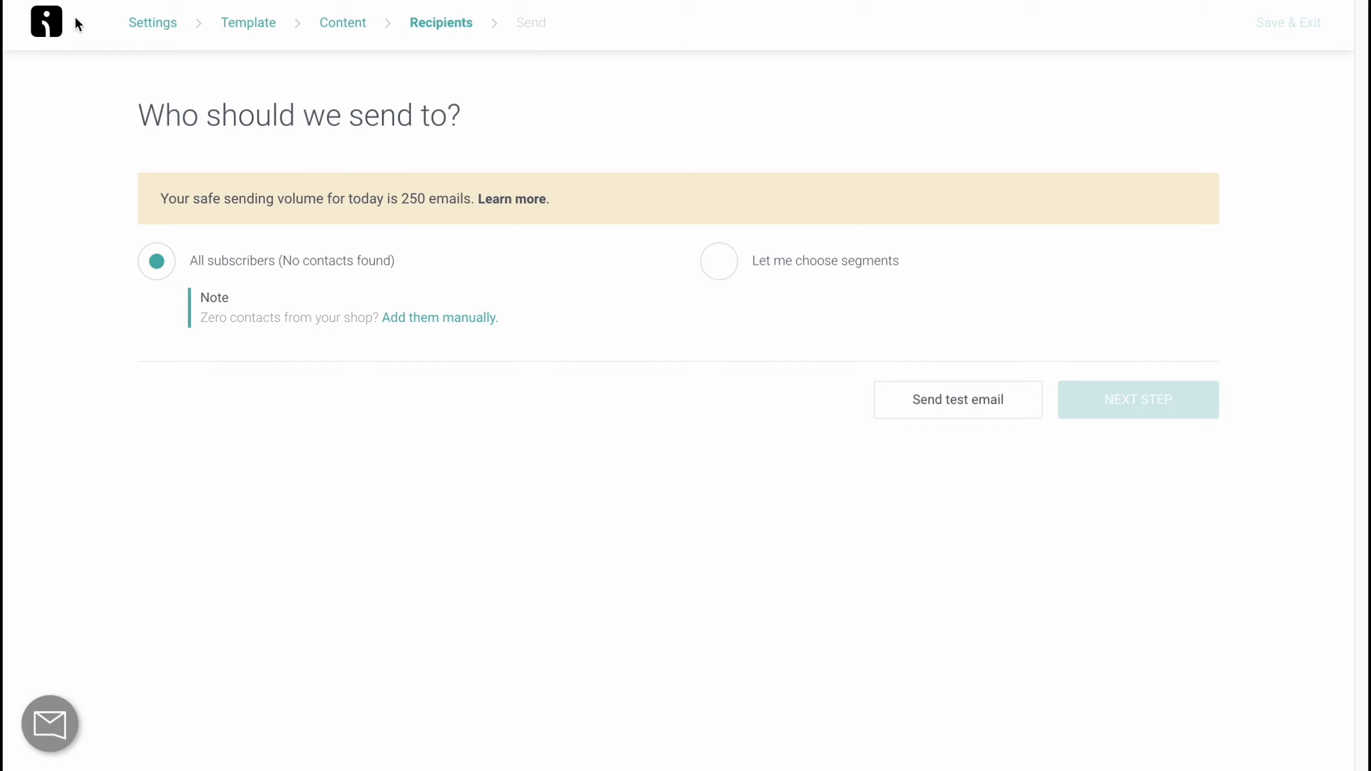
pyautogui.click(54, 31)
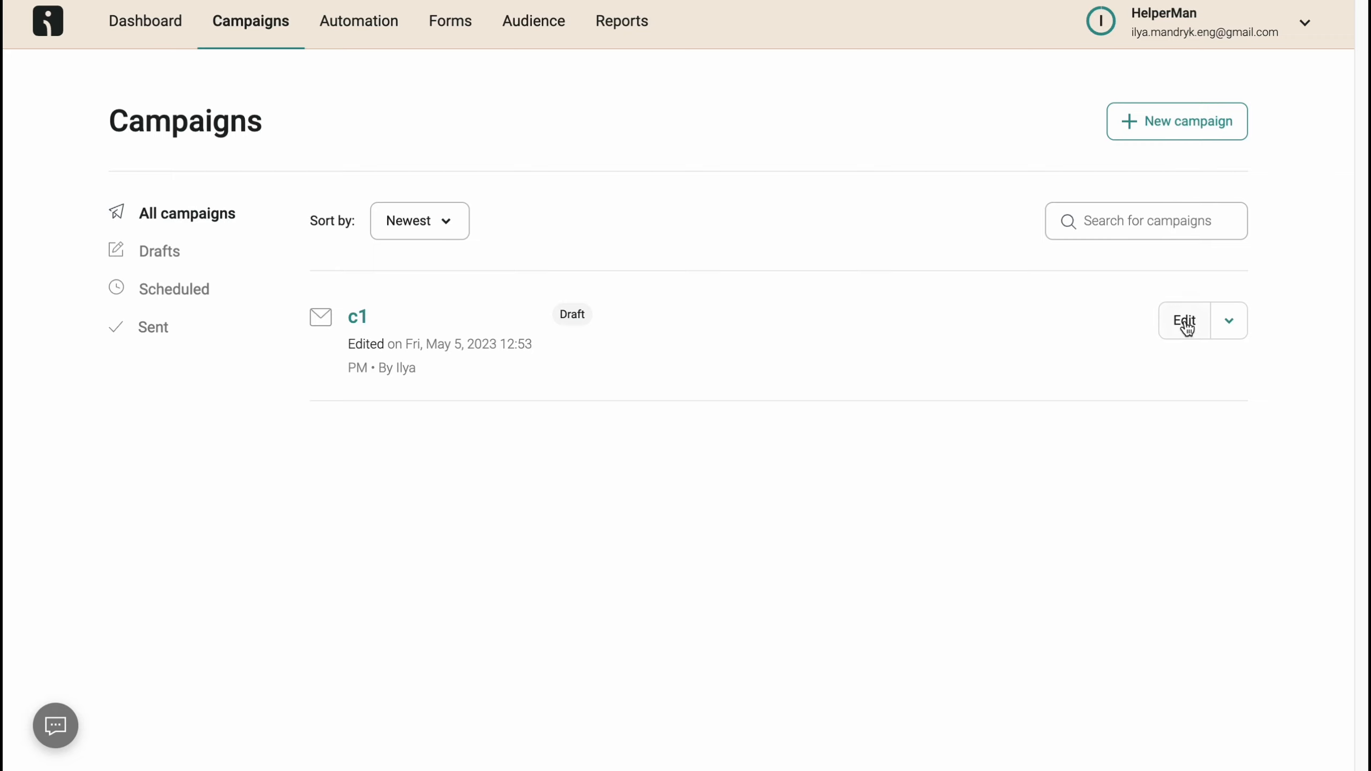
# View the extra actions for campaign c1 and go through the draft, scheduled and sent campaign lists
pyautogui.click(1241, 324)
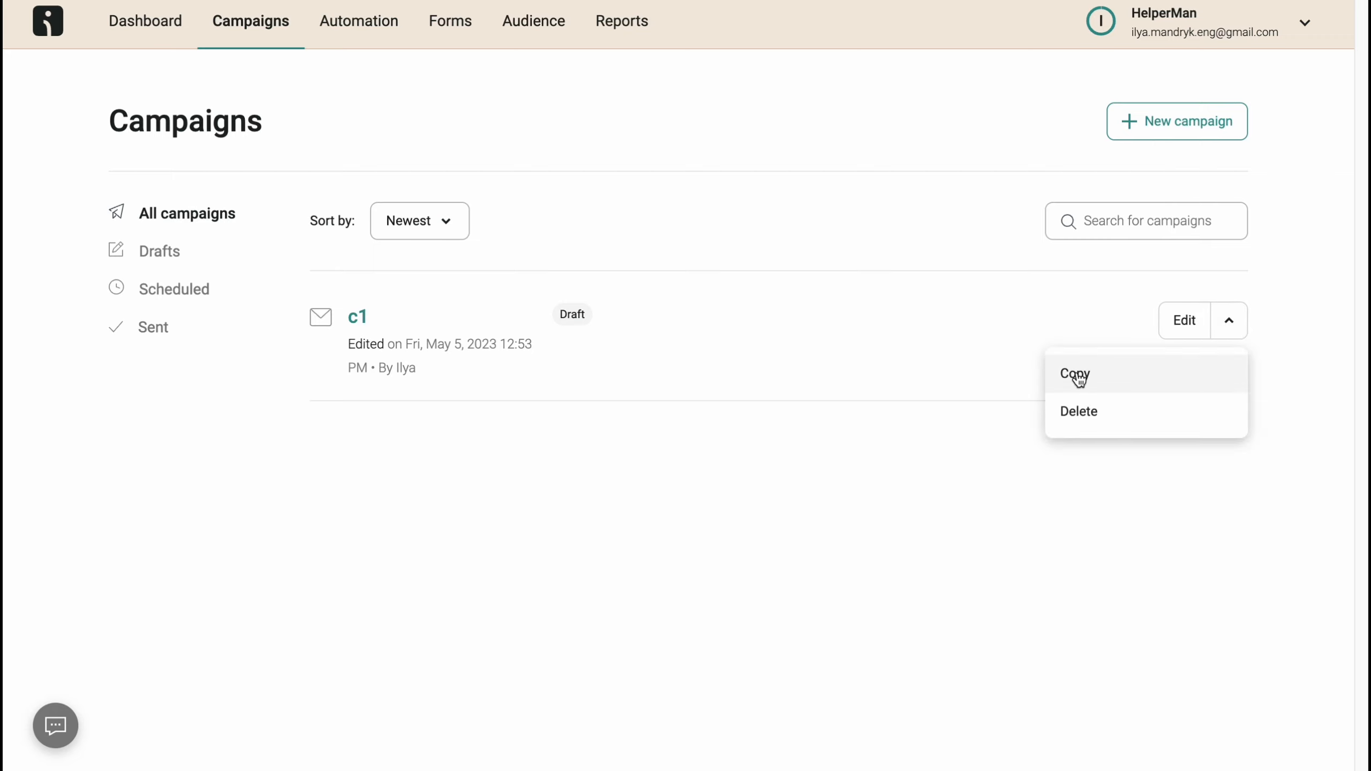
pyautogui.click(627, 503)
pyautogui.click(158, 258)
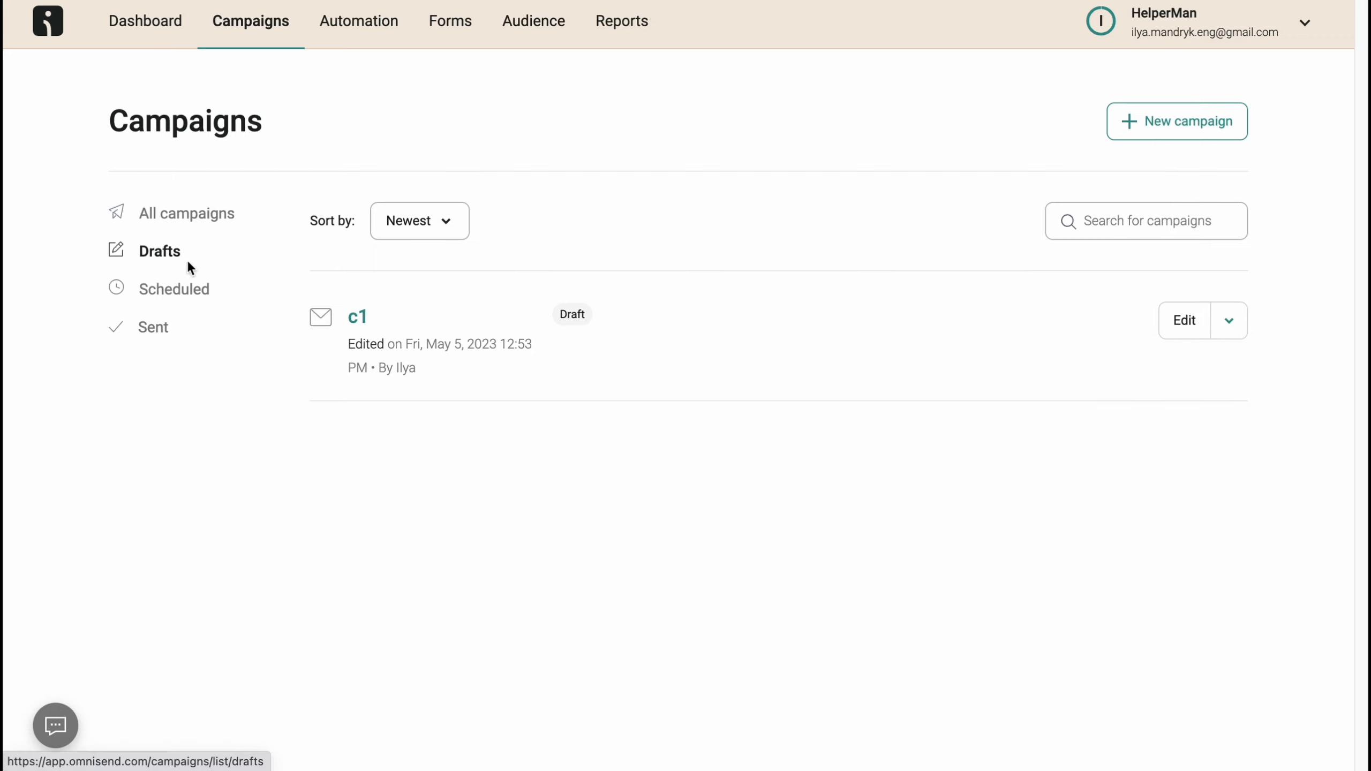
pyautogui.click(174, 292)
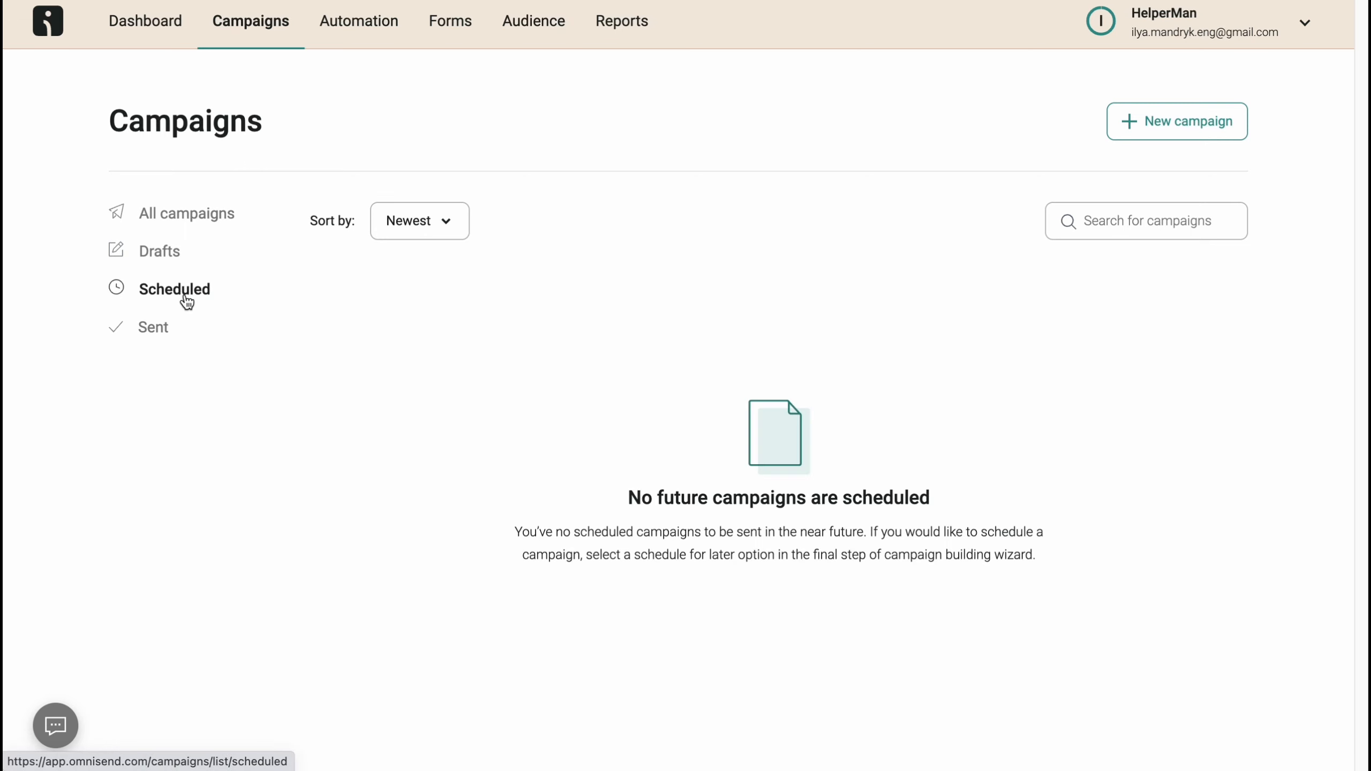
pyautogui.click(154, 330)
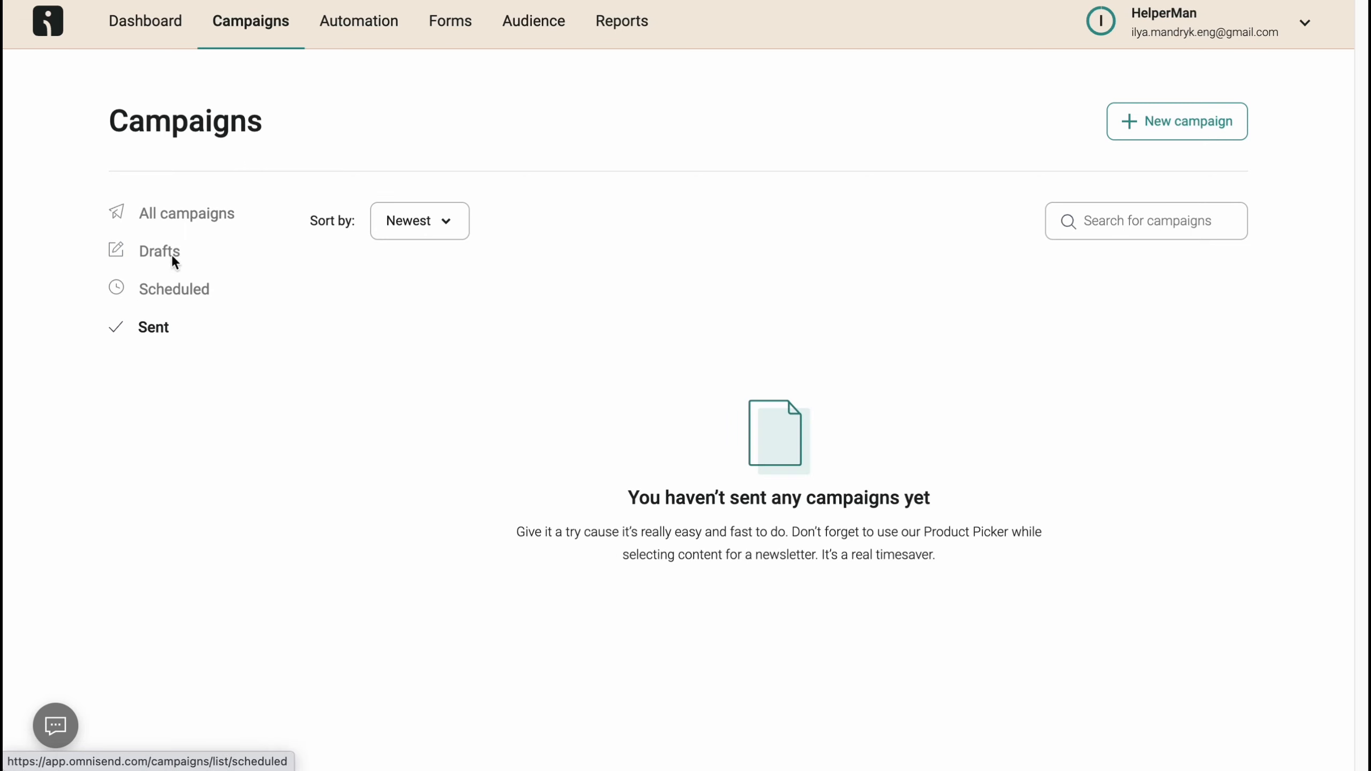
pyautogui.click(153, 293)
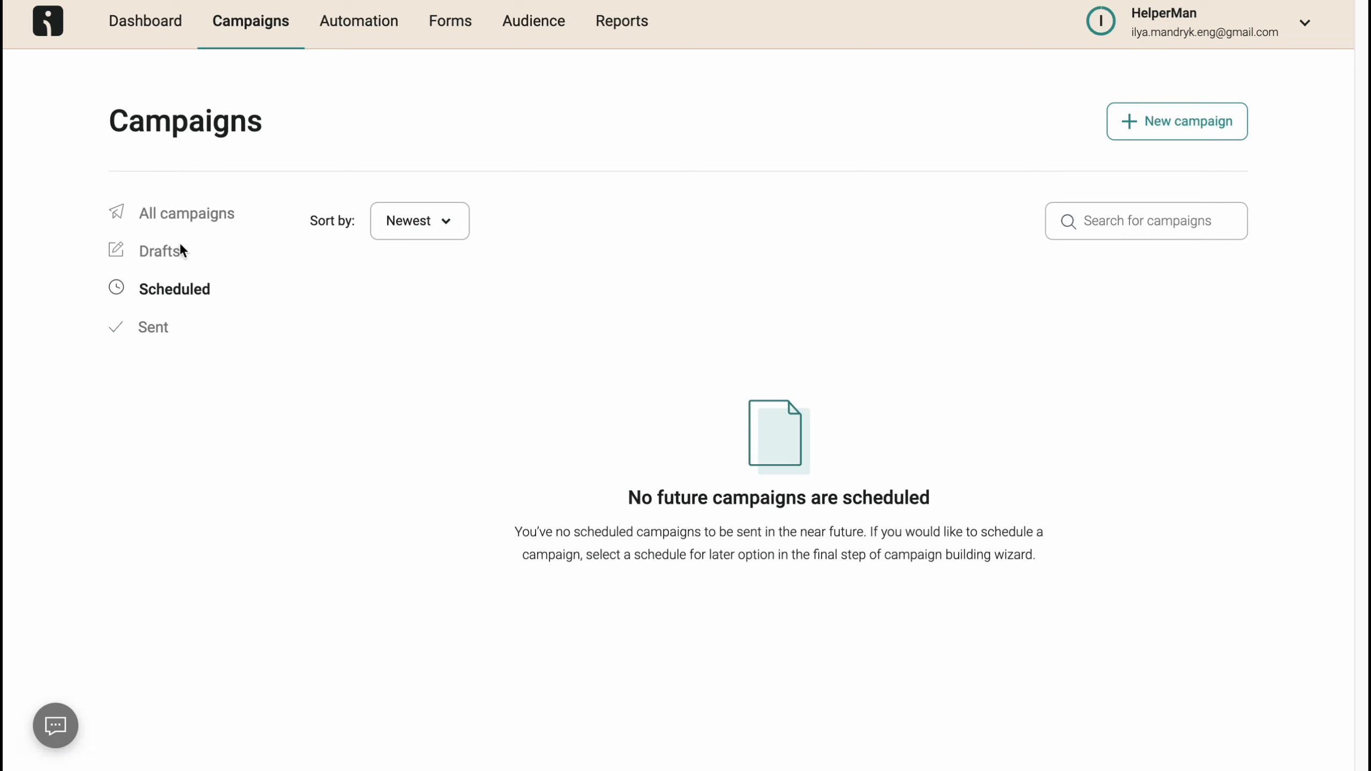
pyautogui.click(180, 250)
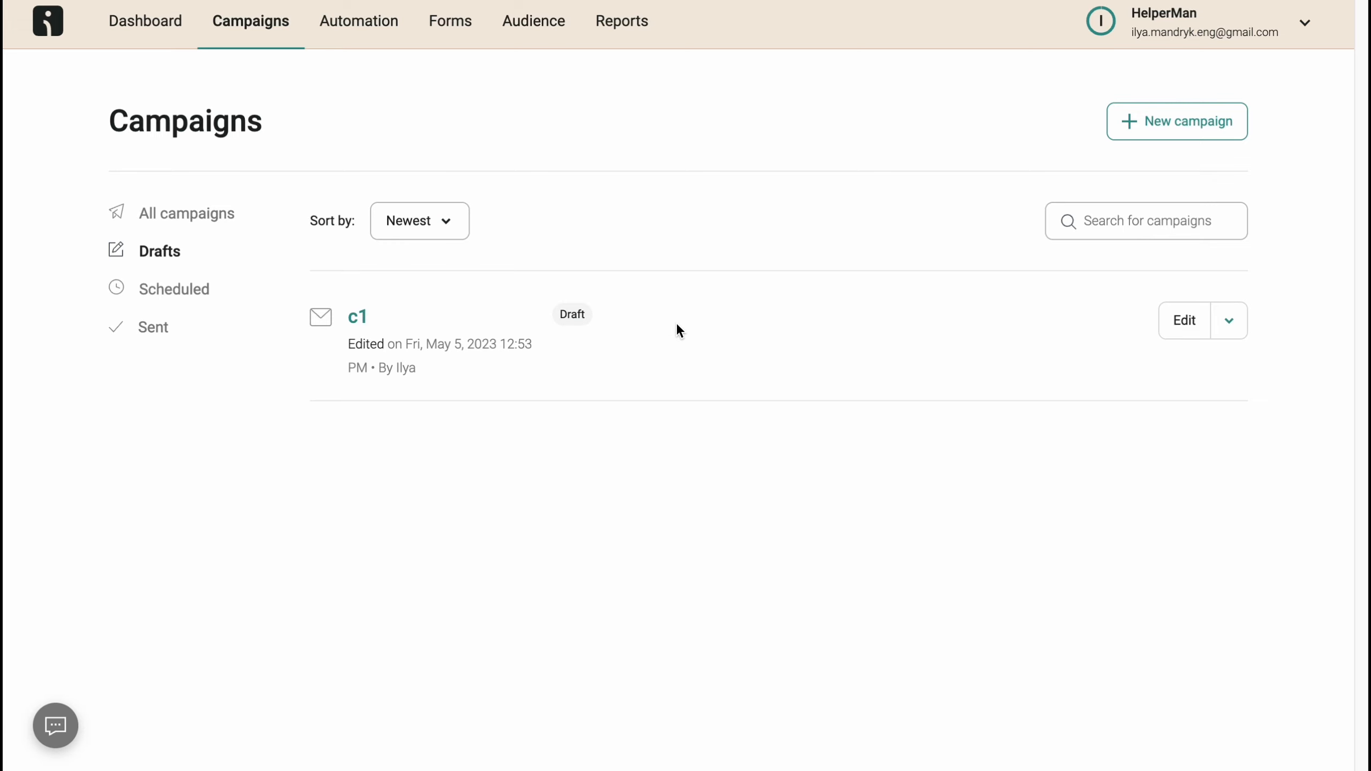
# Browse the pre-built automation workflows and preview the recommended one-email Welcome workflow
pyautogui.click(383, 44)
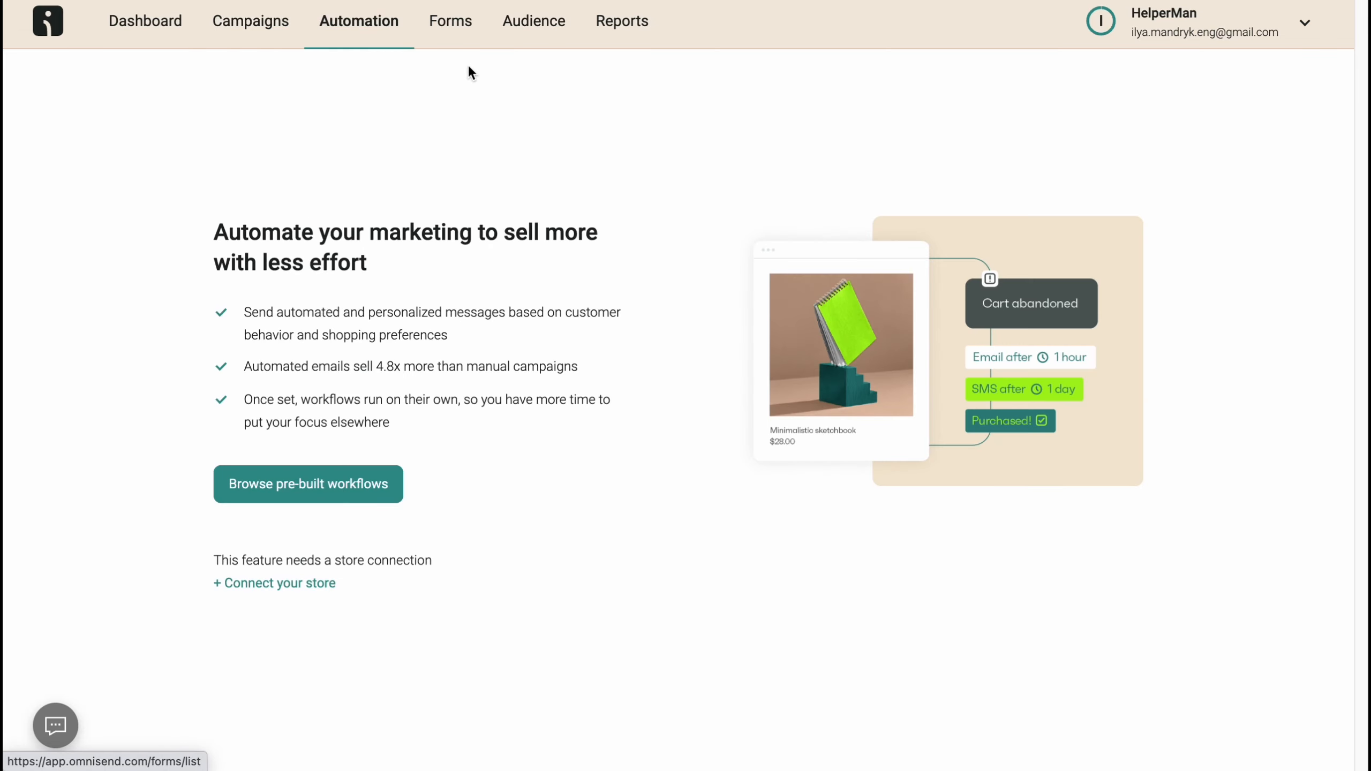
pyautogui.click(351, 485)
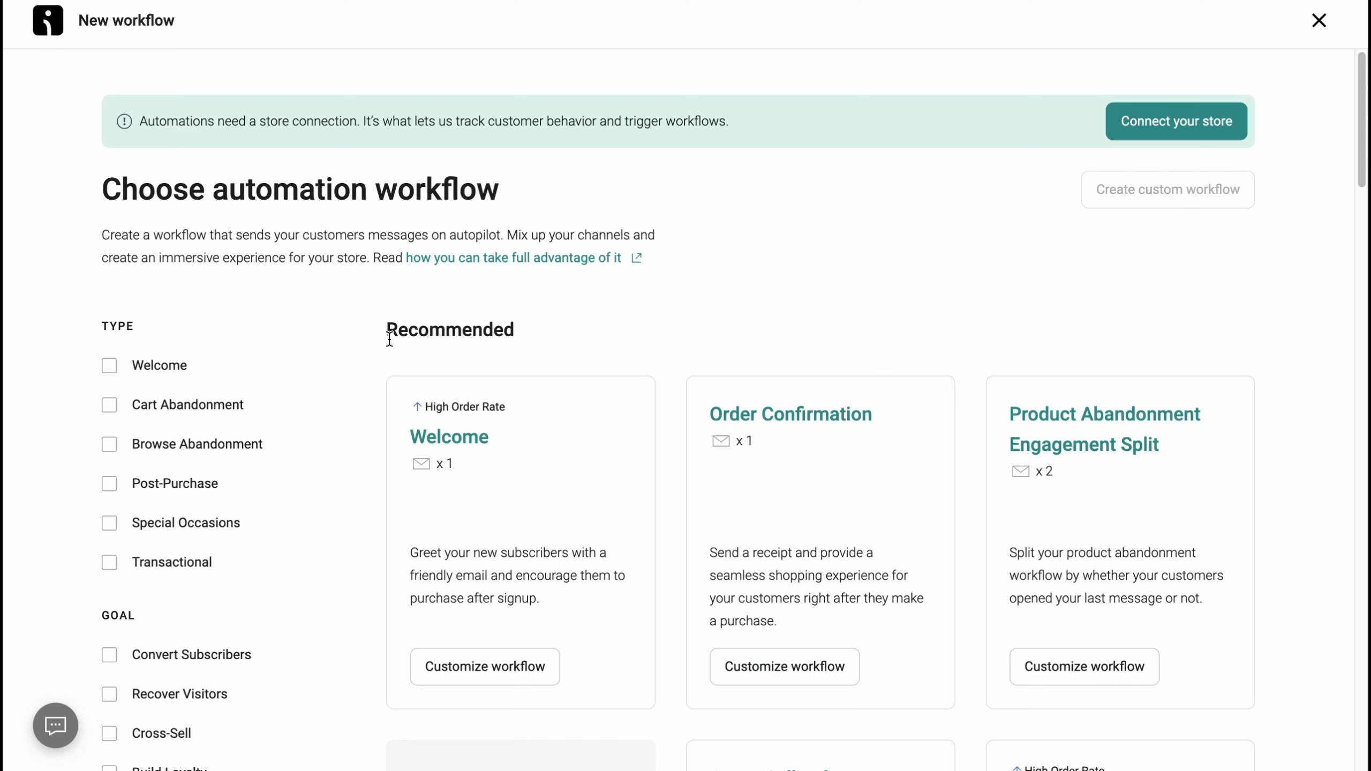
pyautogui.moveTo(526, 313); pyautogui.dragTo(606, 336)
pyautogui.scroll(-3, 620, 270)
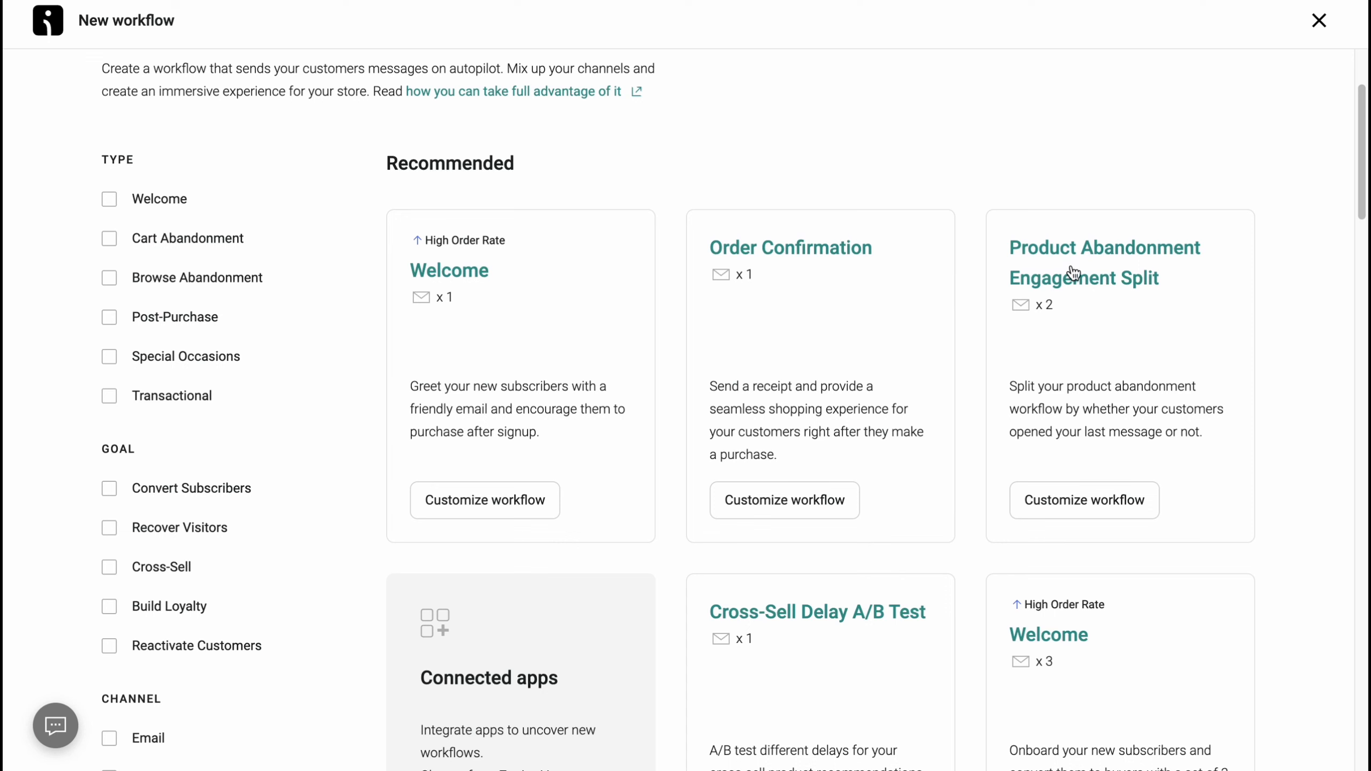
pyautogui.scroll(-3, 979, 360)
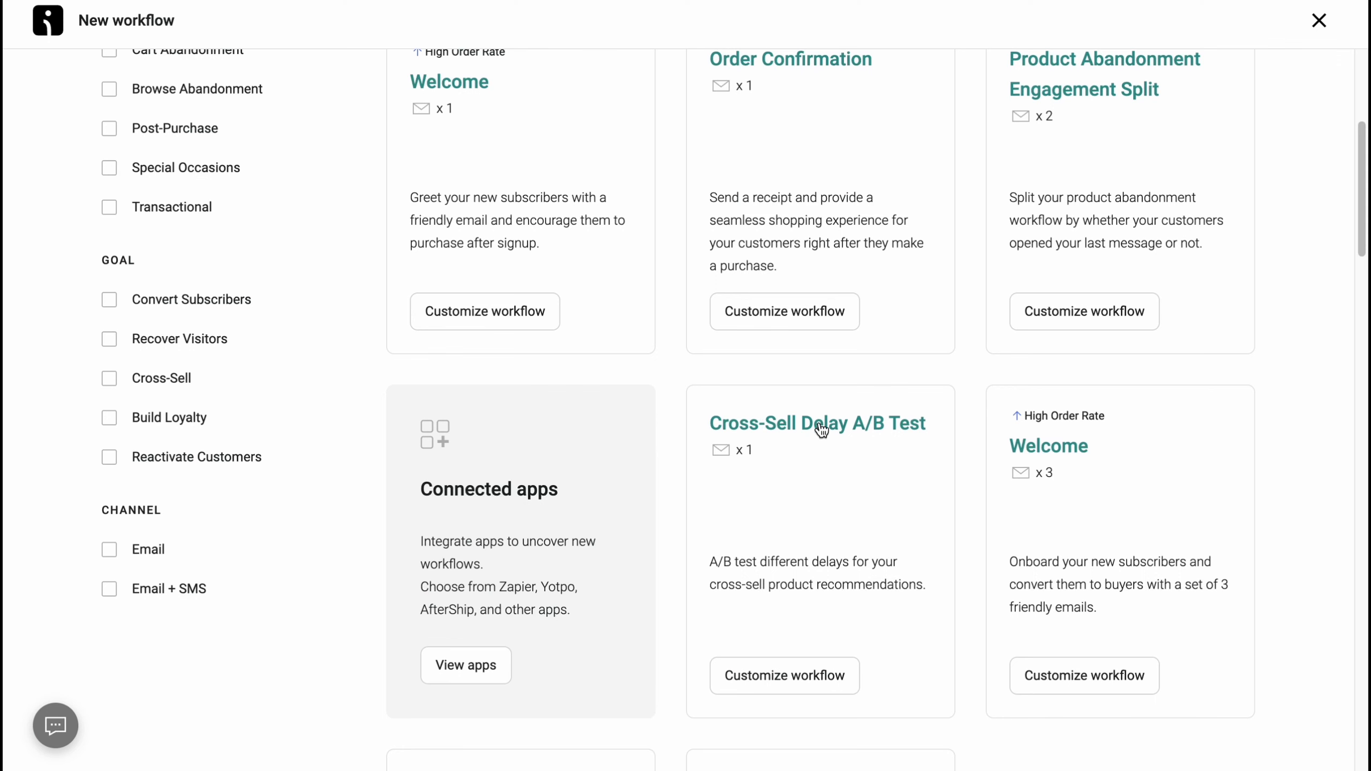
pyautogui.scroll(-3, 1074, 464)
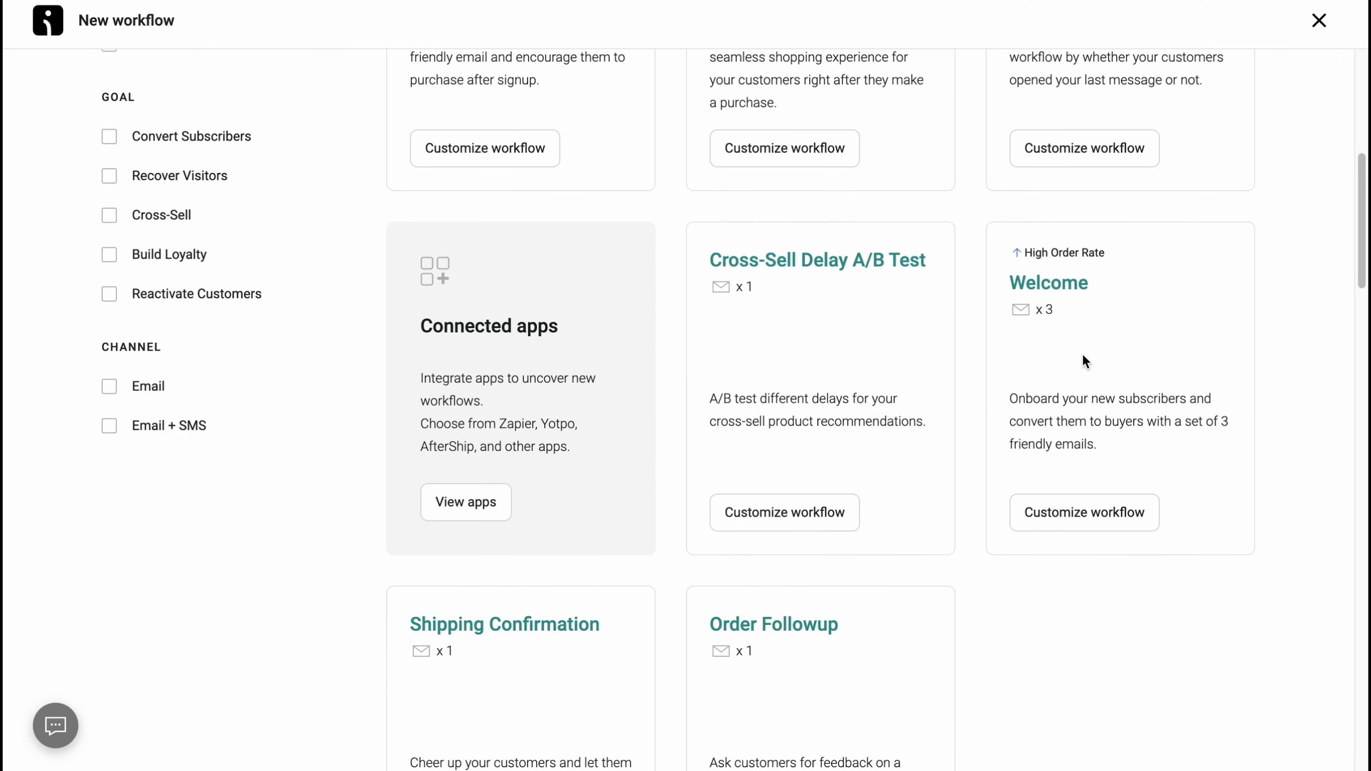
pyautogui.scroll(10, 1052, 351)
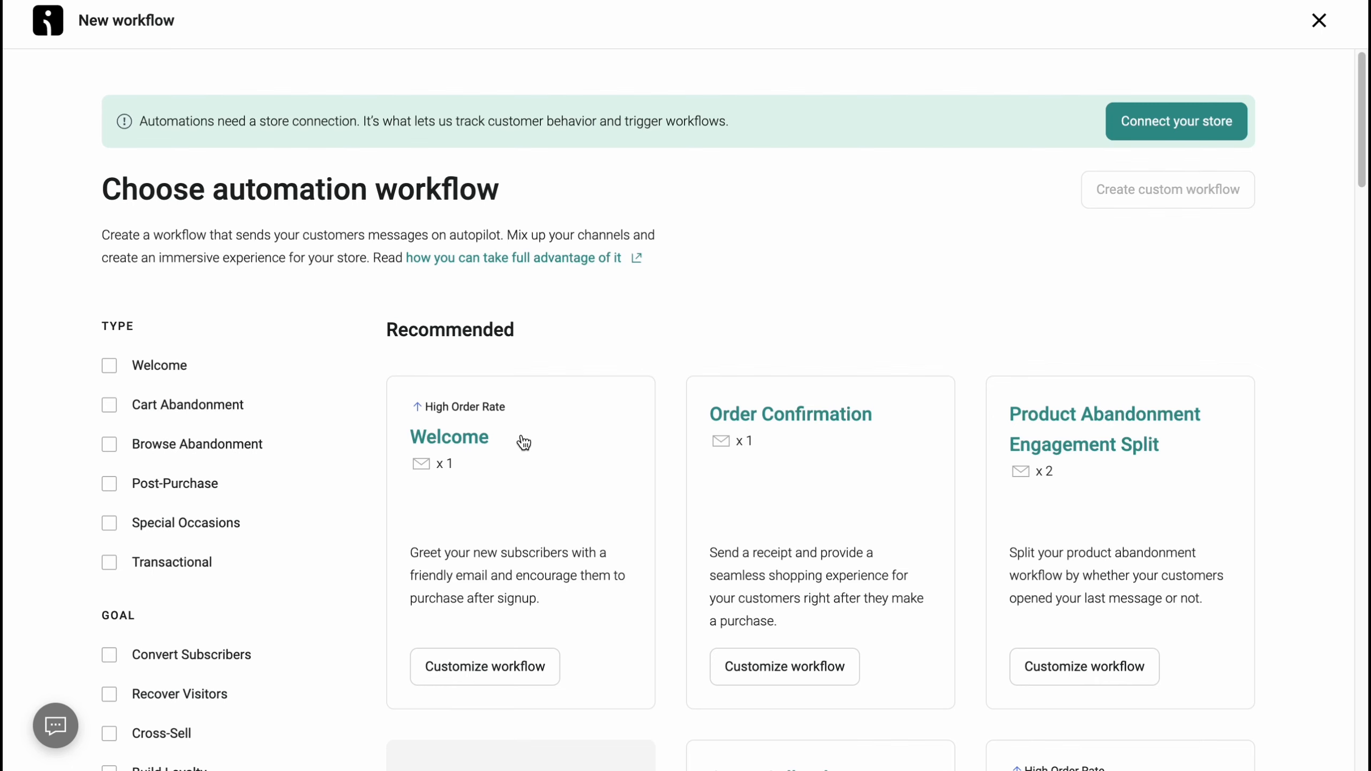
pyautogui.click(498, 664)
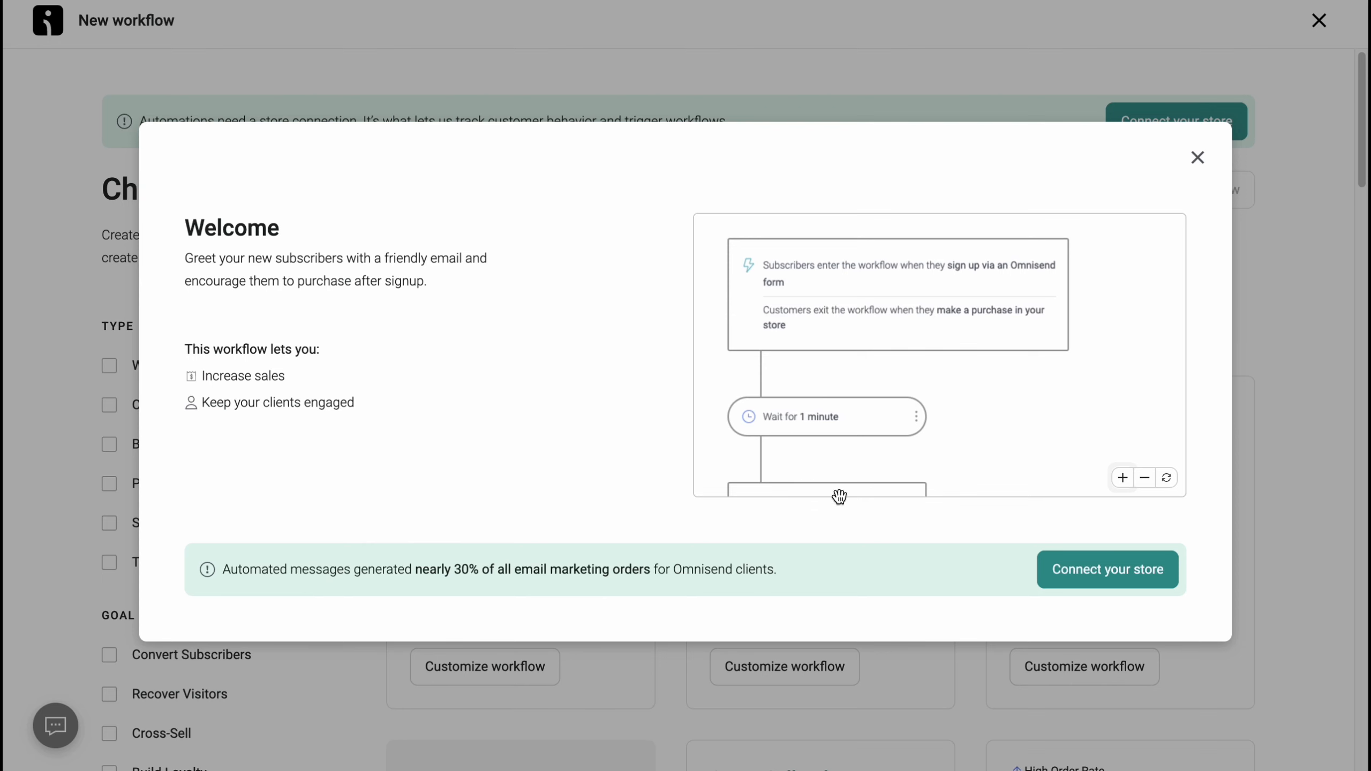
pyautogui.click(1194, 159)
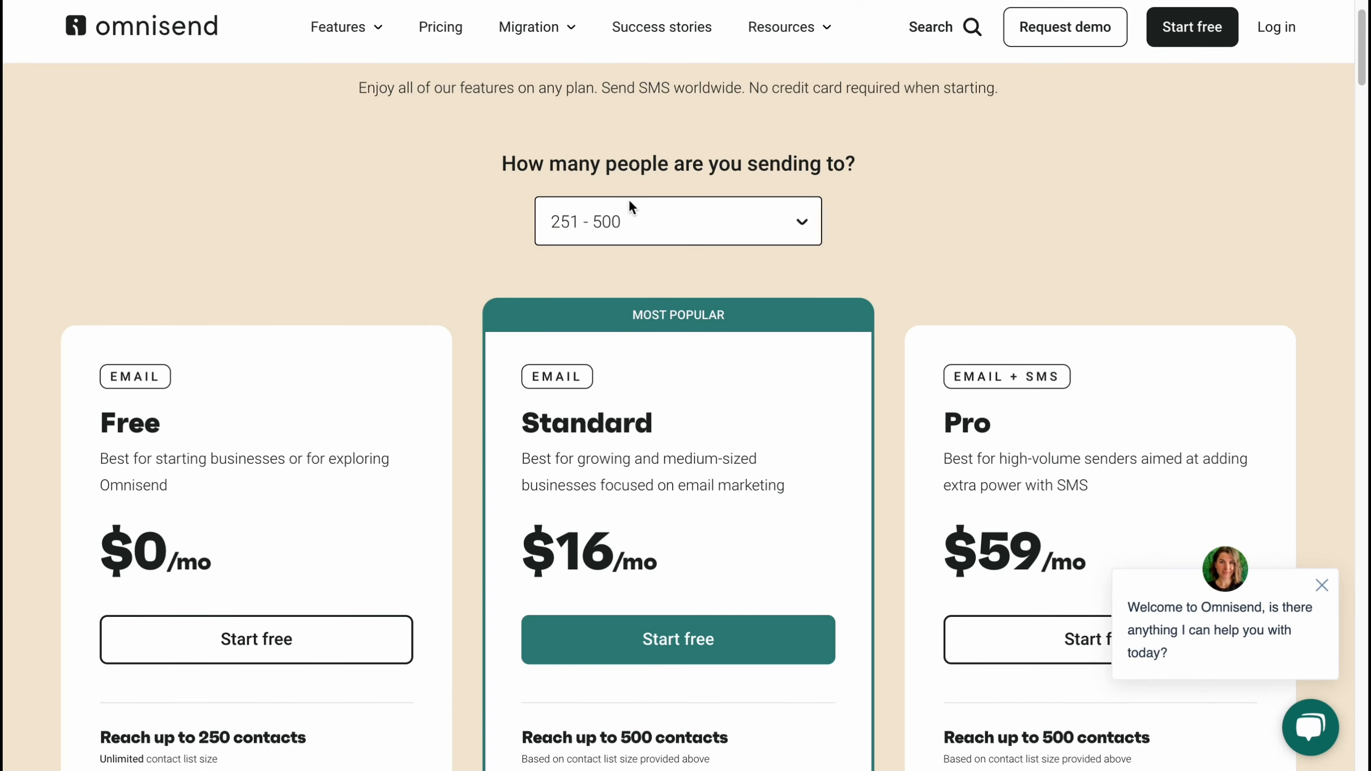
# Look over the Free, Standard and Pro plans on the Omnisend website's pricing page
pyautogui.scroll(-5, 632, 231)
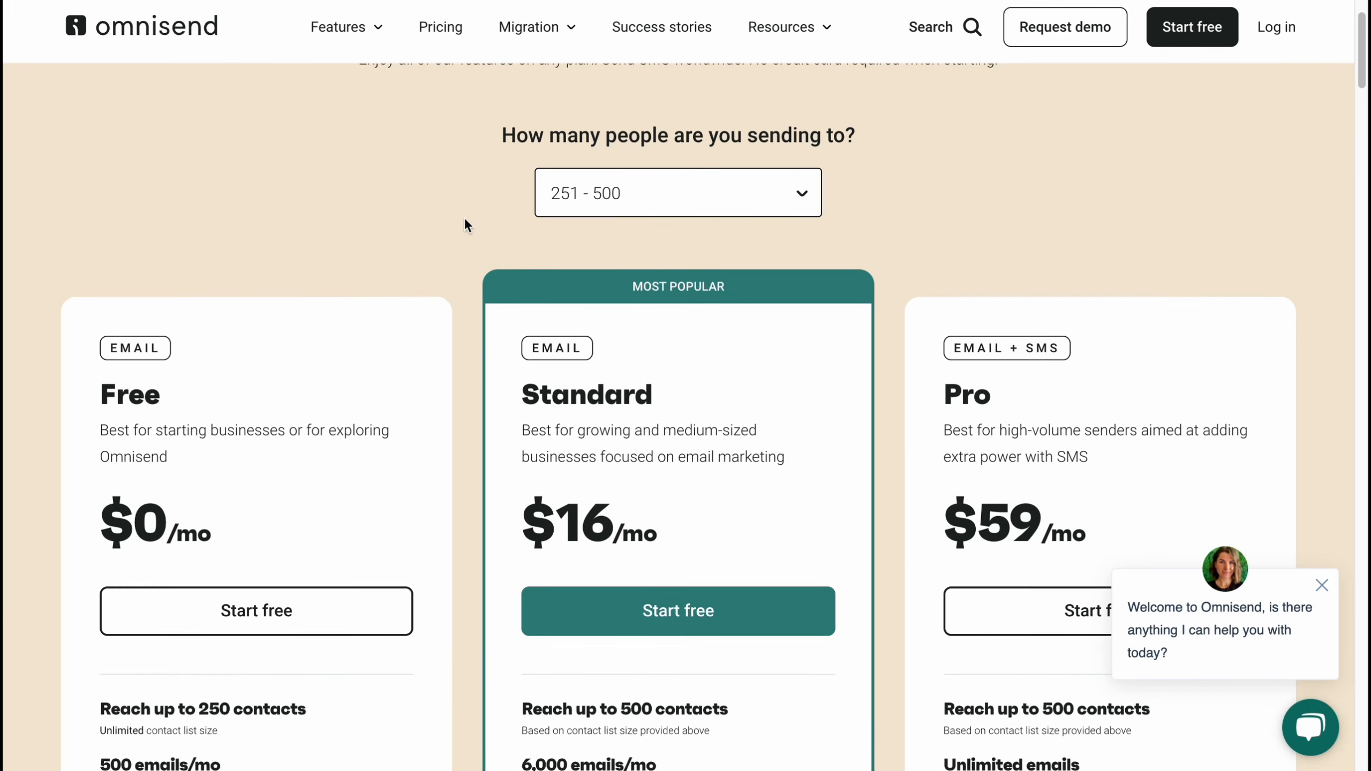
pyautogui.scroll(-8, 862, 233)
pyautogui.scroll(10, 428, 252)
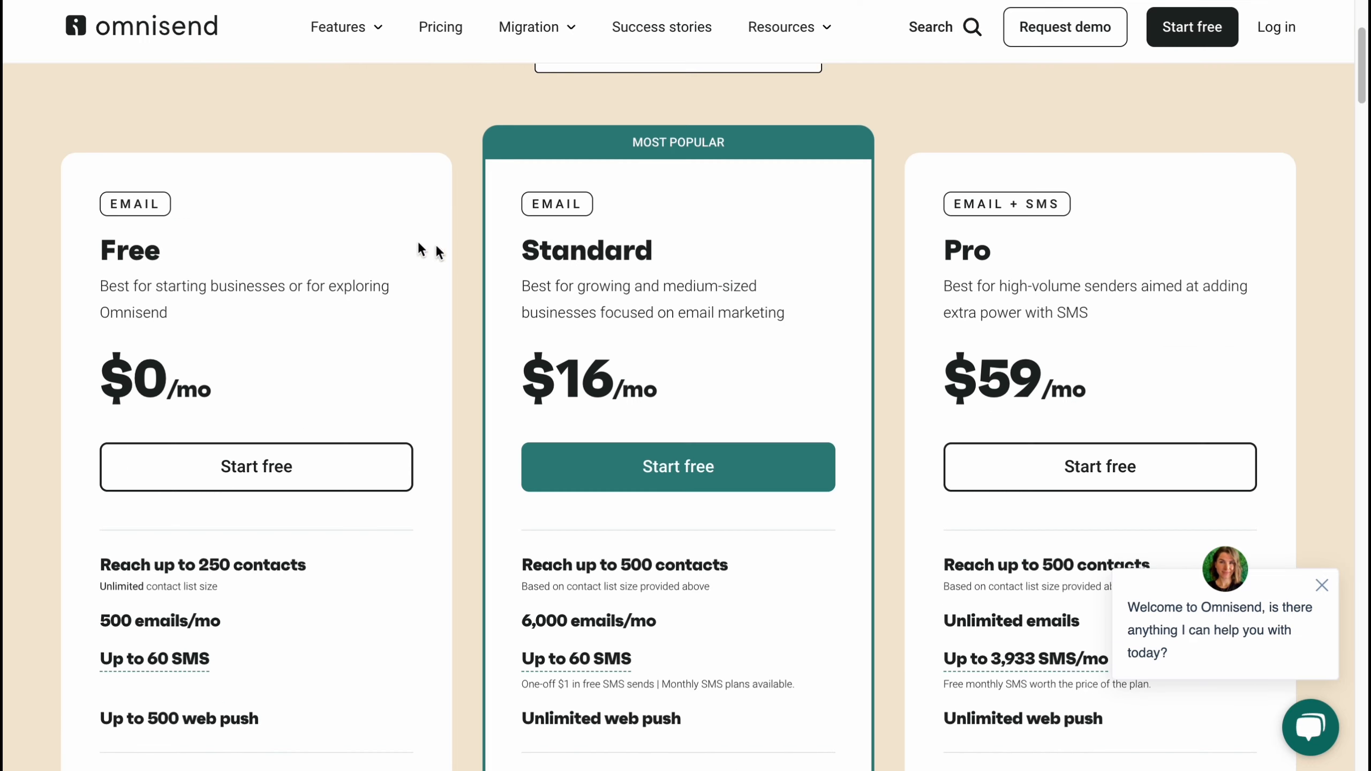
pyautogui.scroll(4, 936, 273)
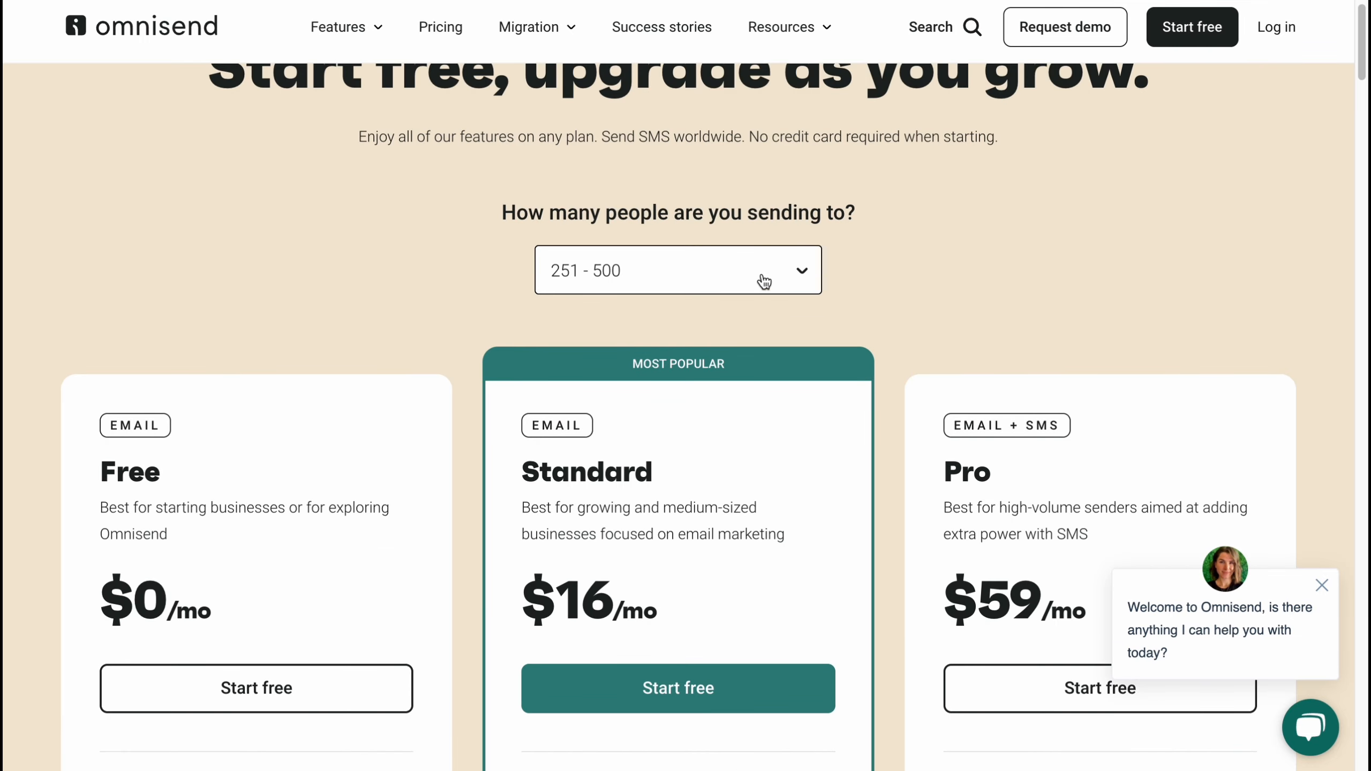
# Check the plan prices for audiences of 2,001 - 2,500 and 12,001 - 12,500 people
pyautogui.moveTo(502, 215); pyautogui.dragTo(826, 218)
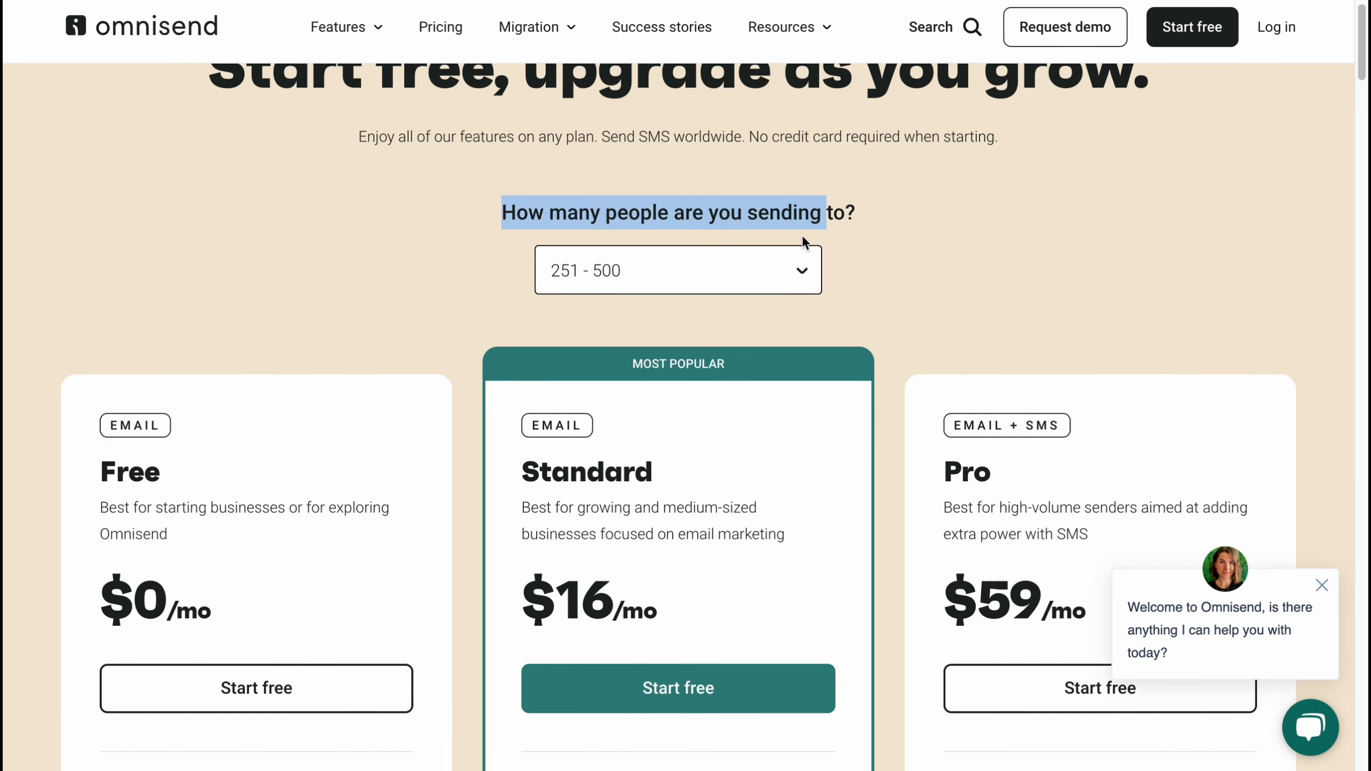
pyautogui.click(802, 265)
pyautogui.click(637, 394)
pyautogui.click(643, 270)
pyautogui.click(639, 453)
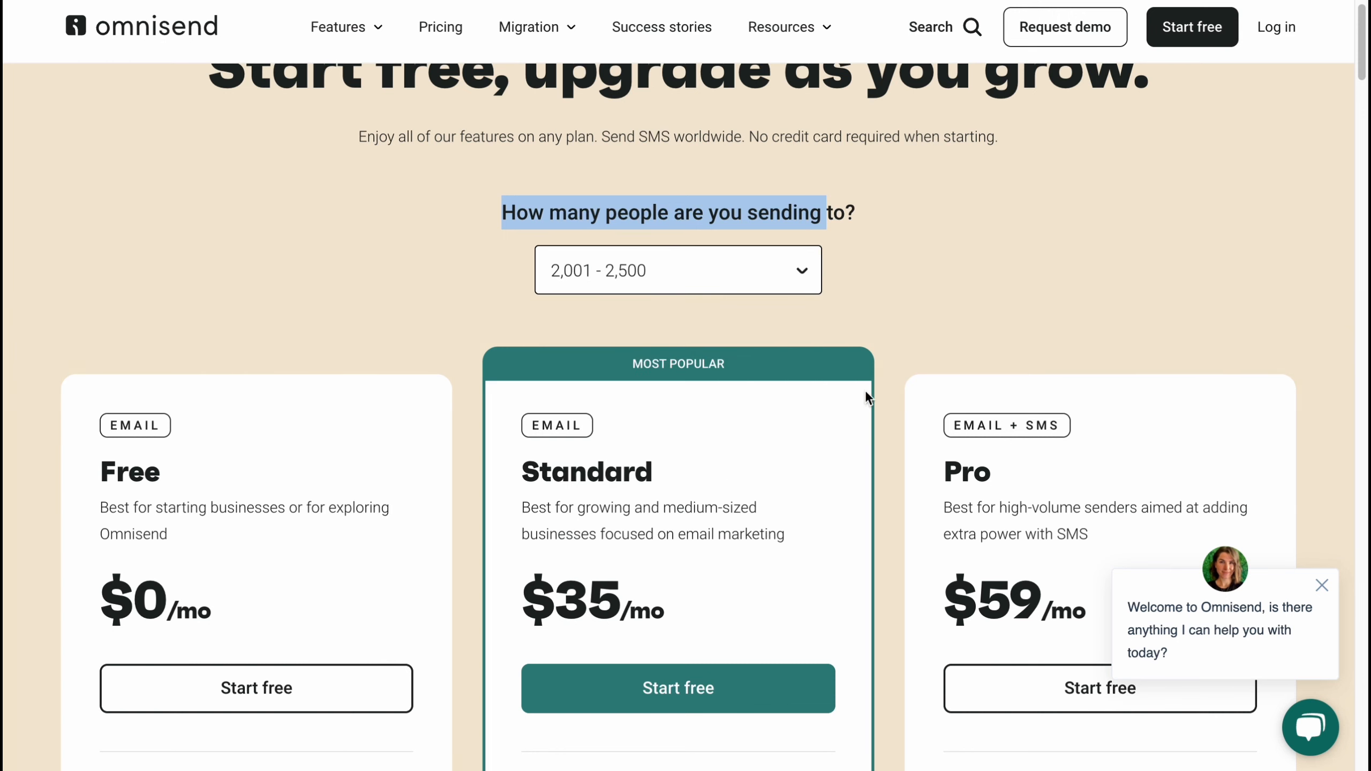
pyautogui.click(753, 276)
pyautogui.scroll(-5, 655, 453)
pyautogui.click(655, 453)
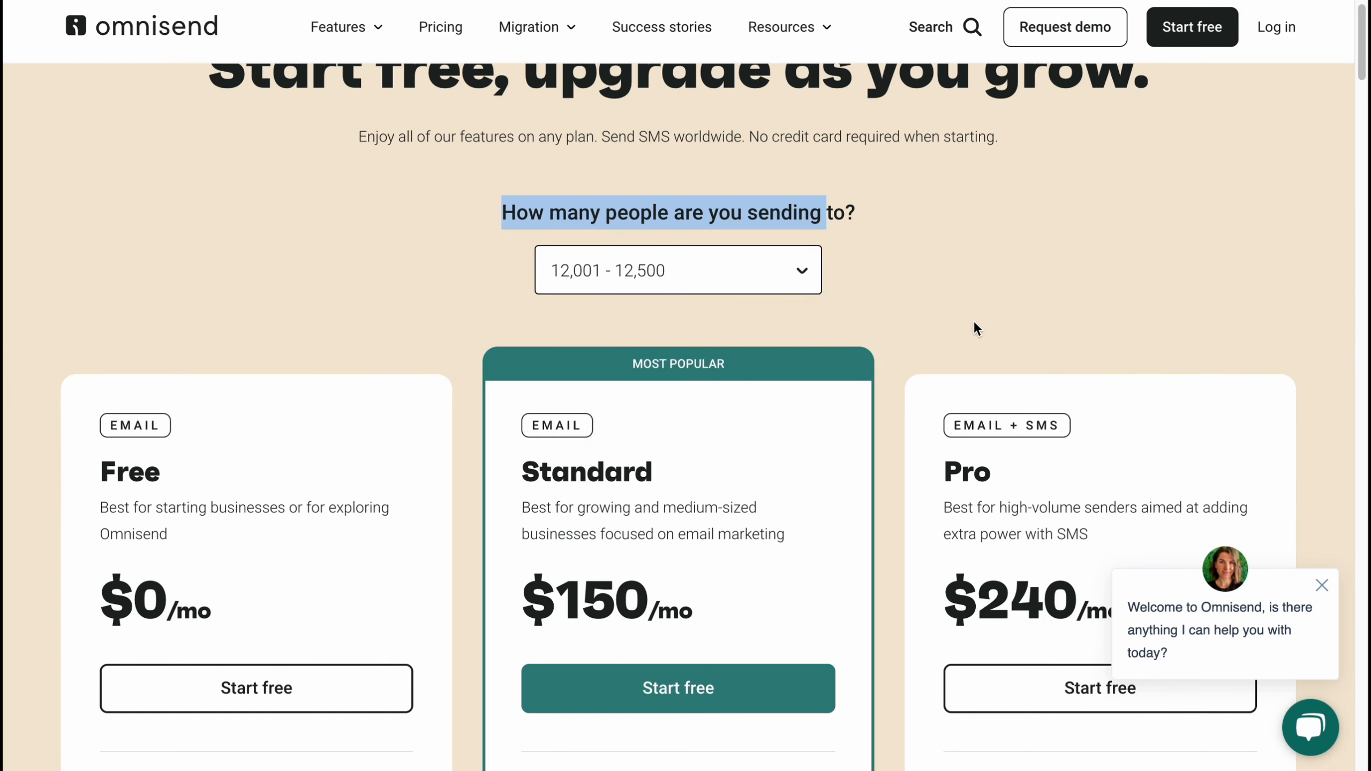
# Compare the contact, email and SMS limits of the three plans for the selected audience size
pyautogui.click(988, 329)
pyautogui.scroll(-3, 378, 453)
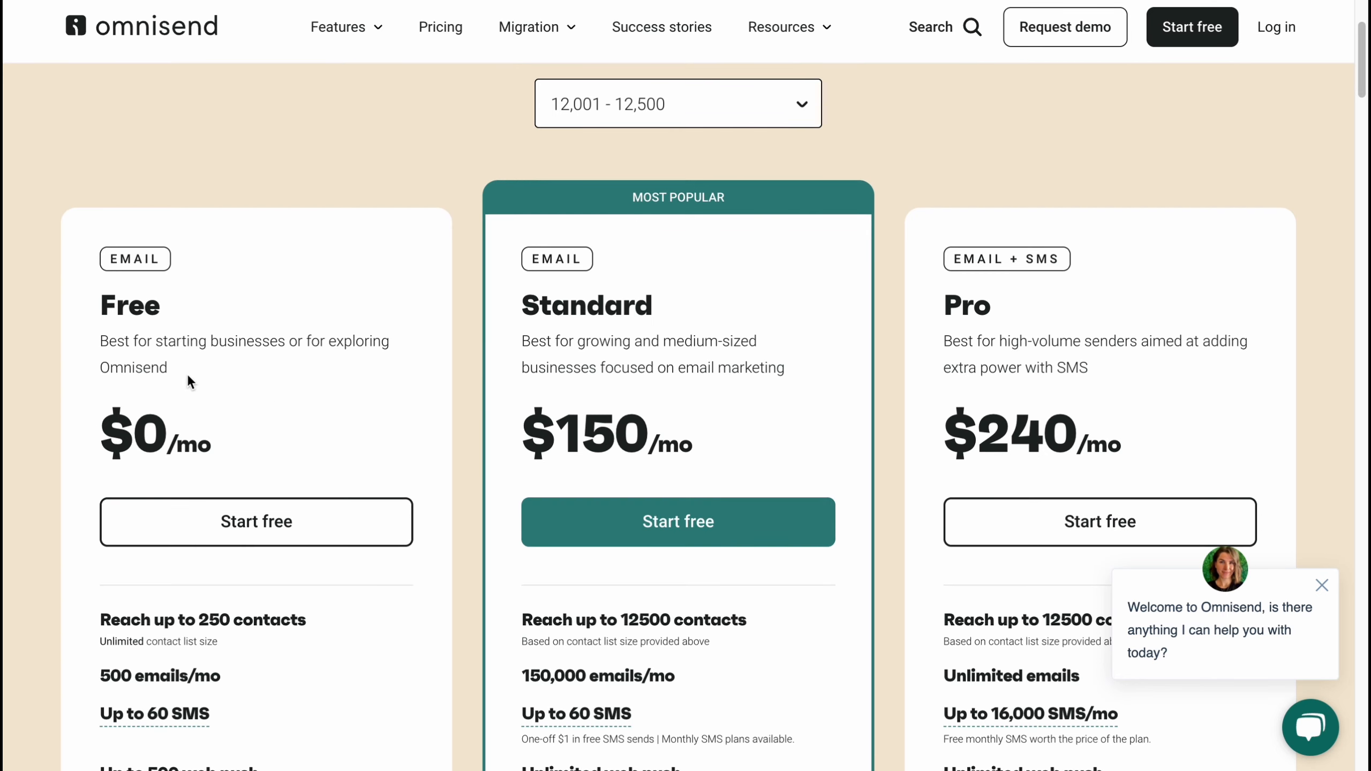
pyautogui.moveTo(102, 305); pyautogui.dragTo(310, 396)
pyautogui.scroll(-2, 311, 396)
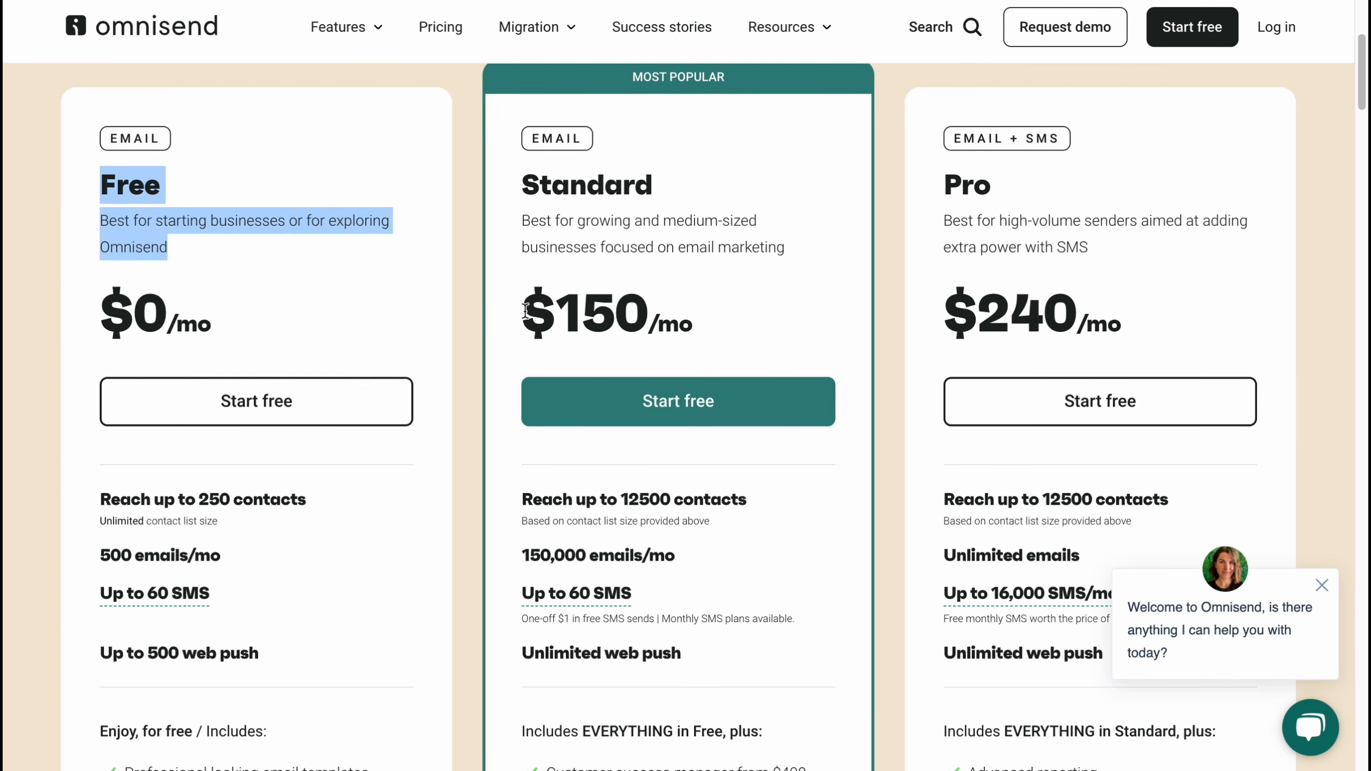
pyautogui.scroll(7, 504, 390)
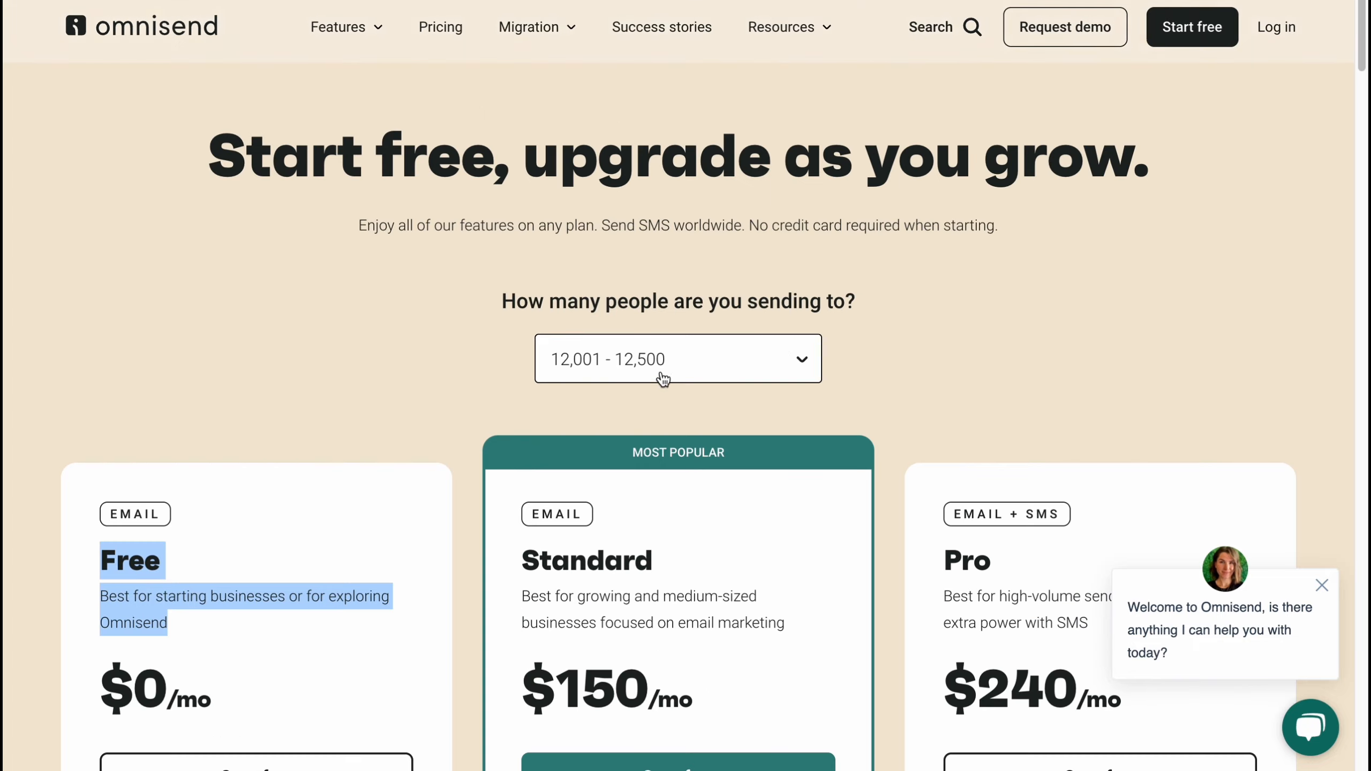
# Check the plan prices for 17,001 - 18,500 people and go to the website's home page
pyautogui.click(702, 367)
pyautogui.click(615, 559)
pyautogui.click(1042, 281)
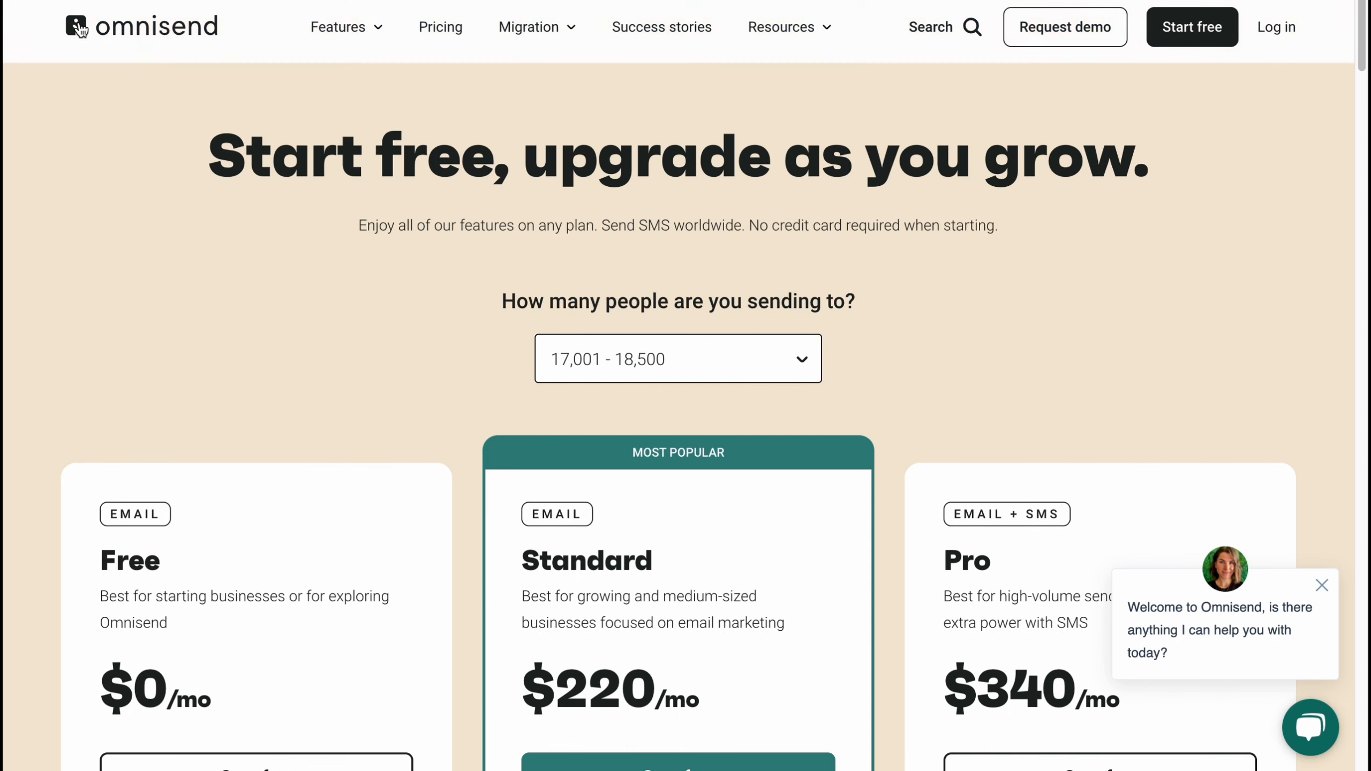
pyautogui.click(148, 35)
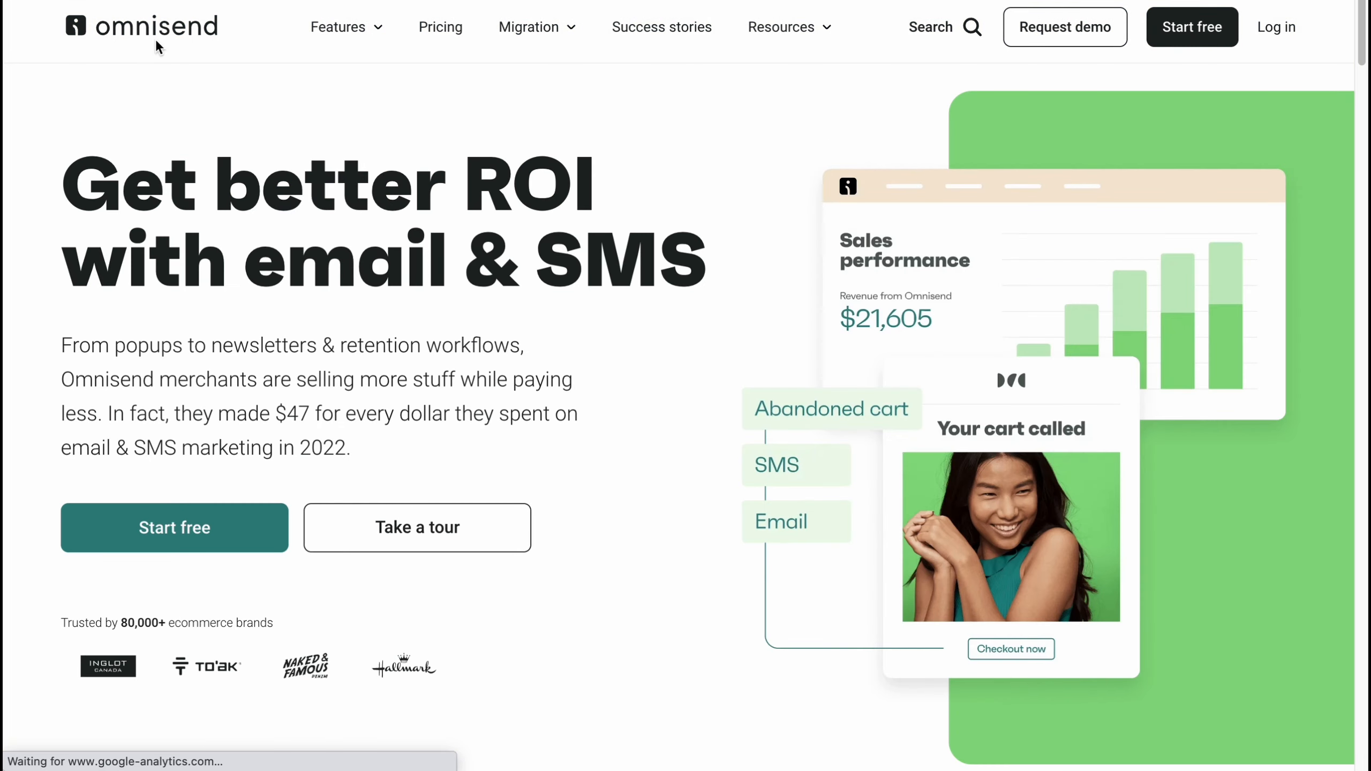